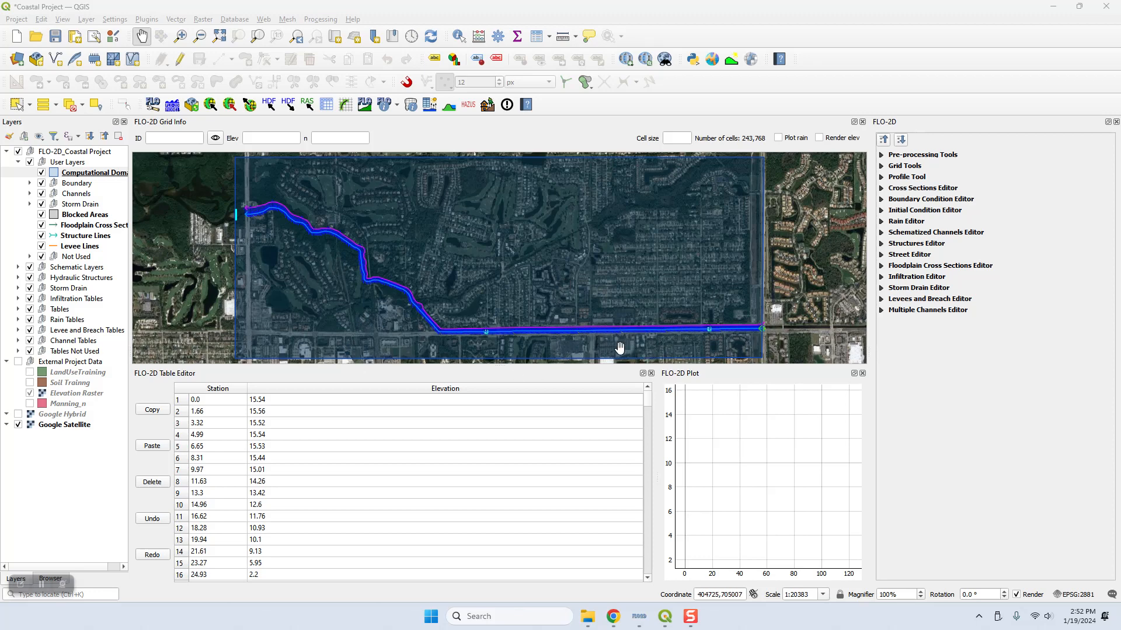
Step: Switch to Chrome and read the Culverts tutorial's instructions for importing the culvert data and formatting the layers
{"action": "left_click", "coordinate": [613, 617]}
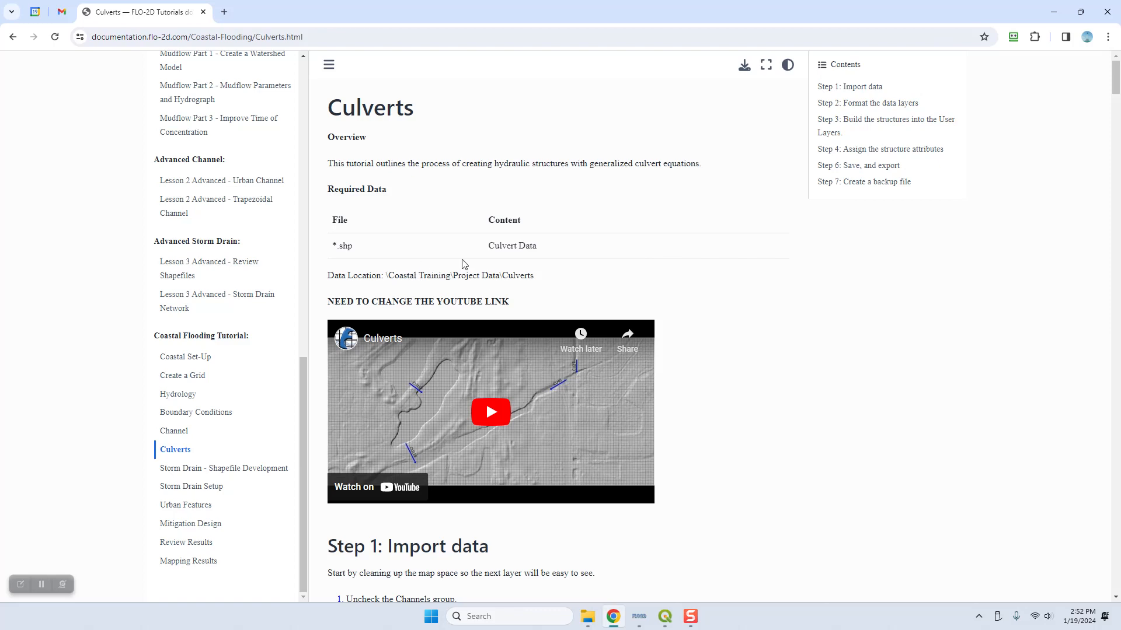
{"action": "scroll", "coordinate": [727, 290], "scroll_direction": "down", "scroll_amount": 8}
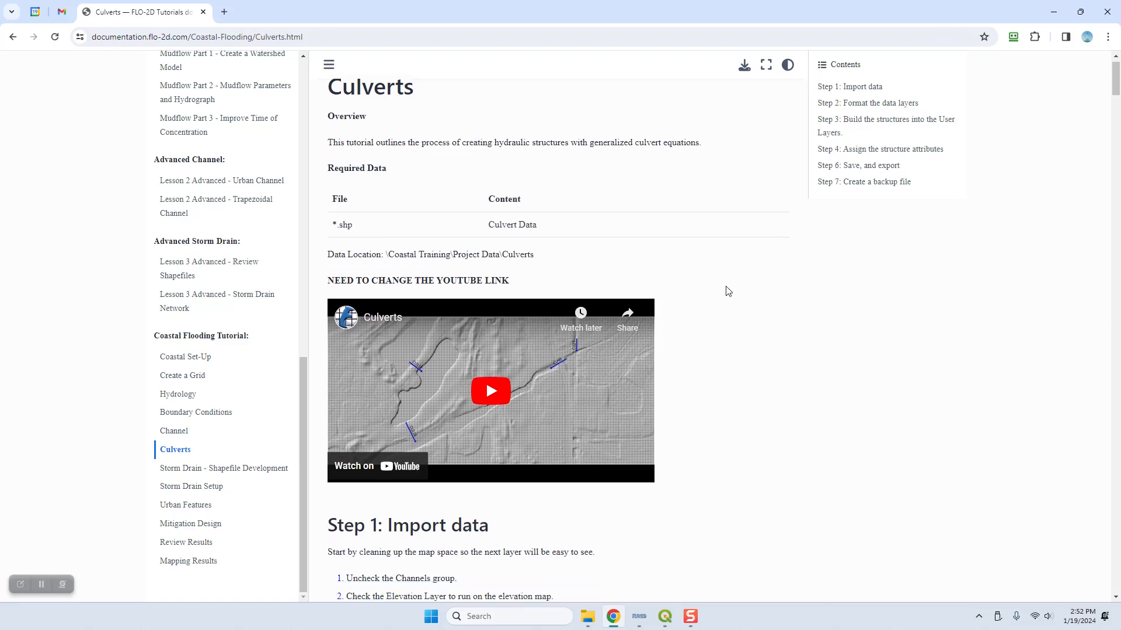
{"action": "scroll", "coordinate": [706, 283], "scroll_direction": "up", "scroll_amount": 1}
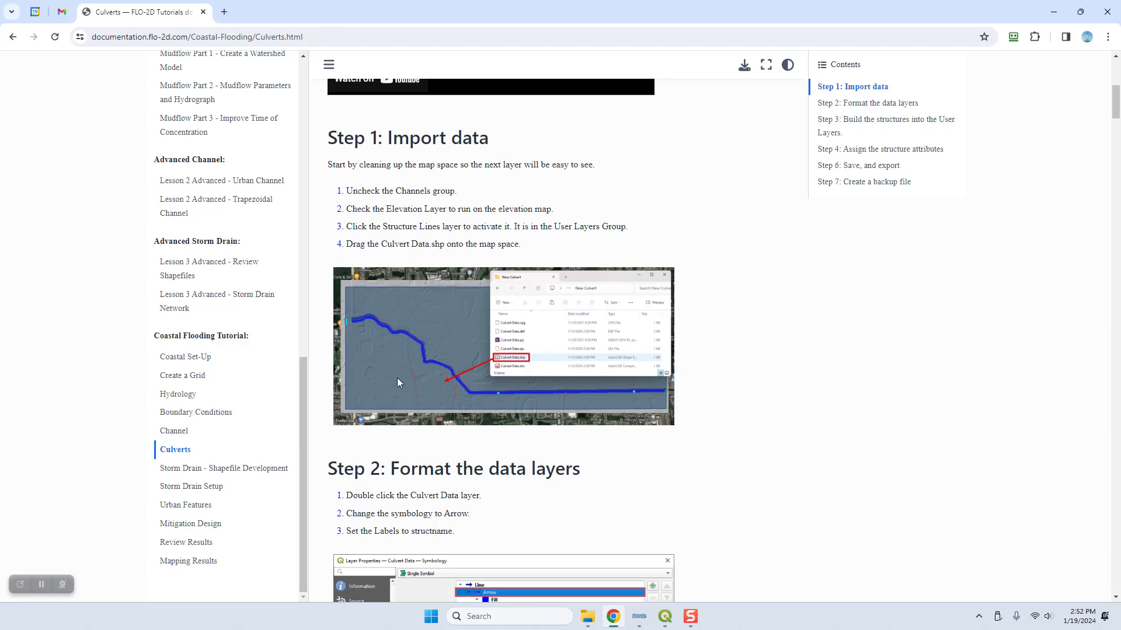
{"action": "scroll", "coordinate": [638, 385], "scroll_direction": "down", "scroll_amount": 5}
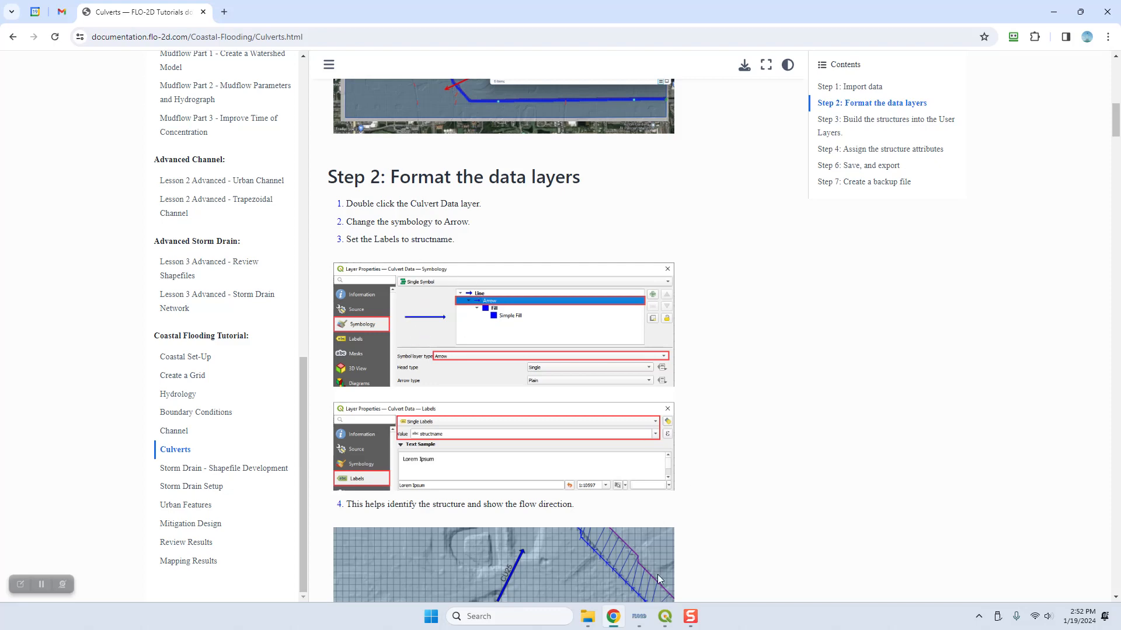
Step: Switch to QGIS, hide the Channels group and show the External Project Data group with the Elevation Raster
{"action": "left_click", "coordinate": [666, 617]}
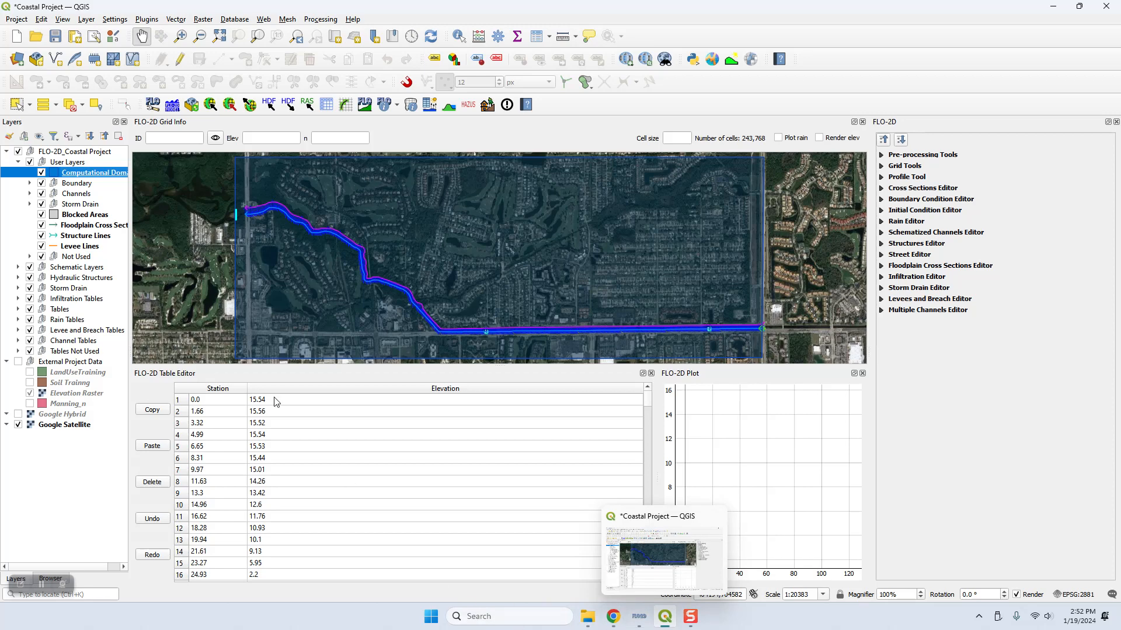
{"action": "left_click", "coordinate": [41, 194]}
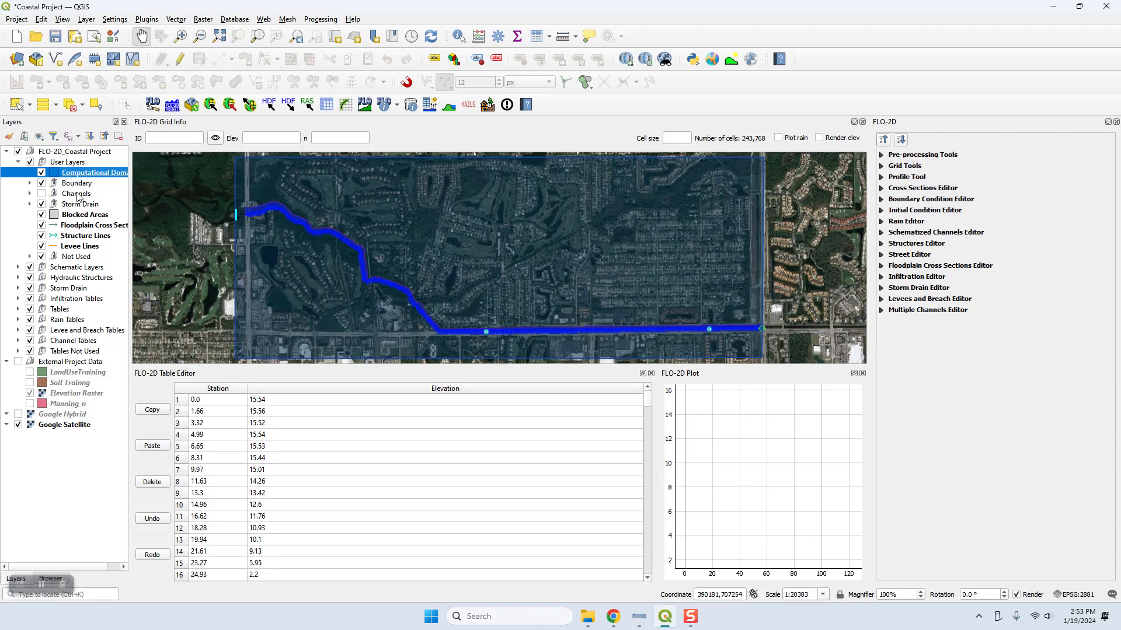
{"action": "left_click", "coordinate": [17, 362]}
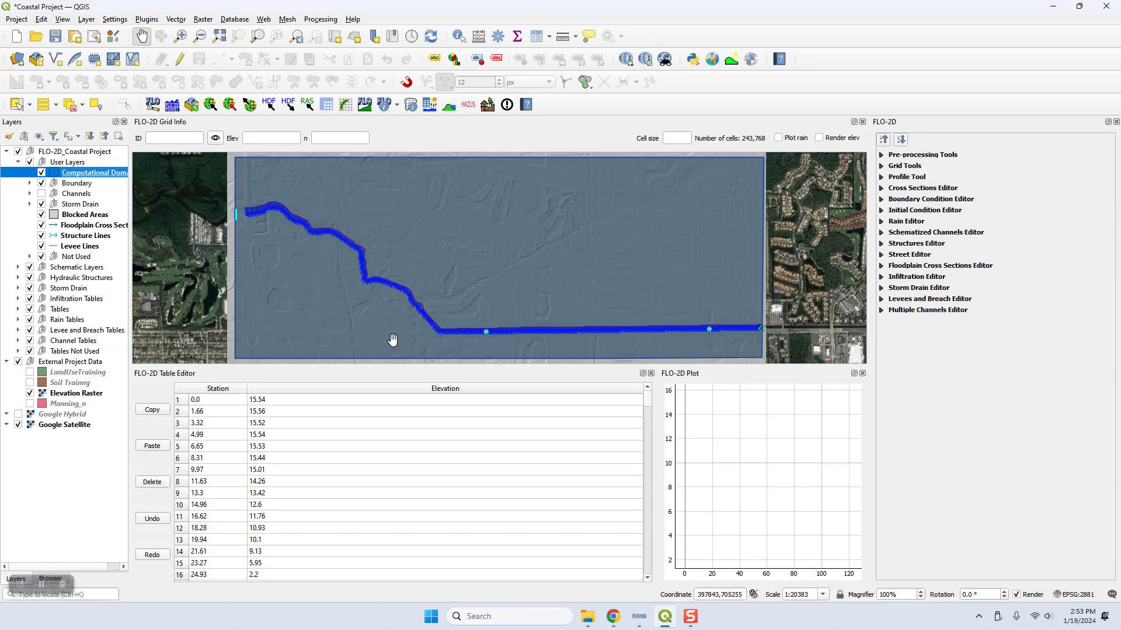
Step: In File Explorer, locate Culvert Data.shp in the Culverts folder of the Coastal 2D Training project data
{"action": "mouse_move", "coordinate": [613, 623]}
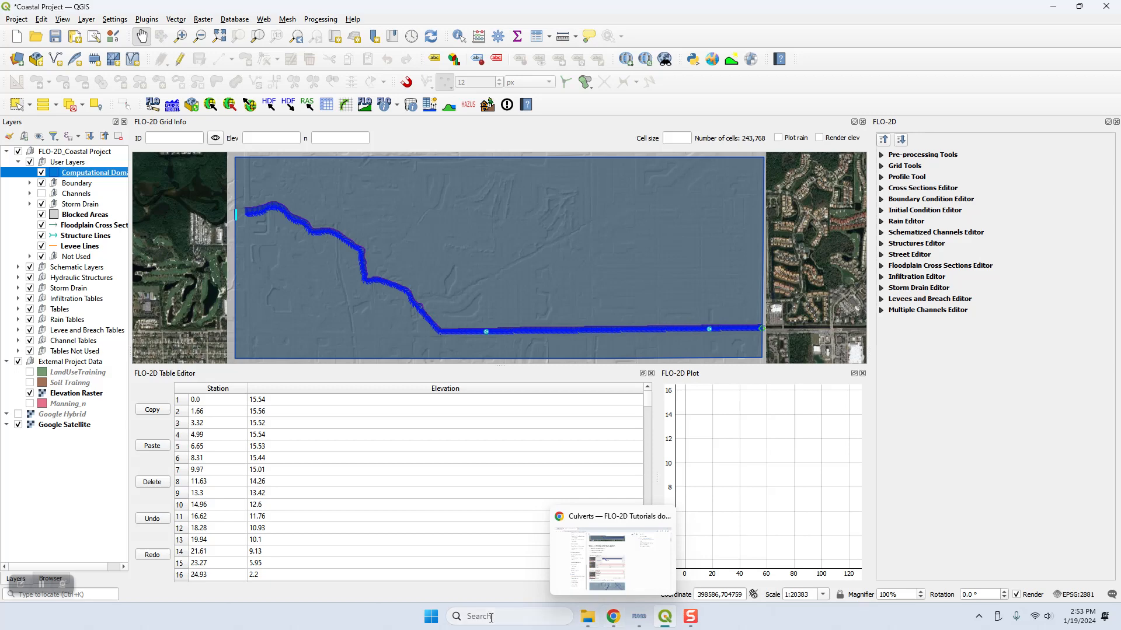
{"action": "left_click", "coordinate": [590, 615]}
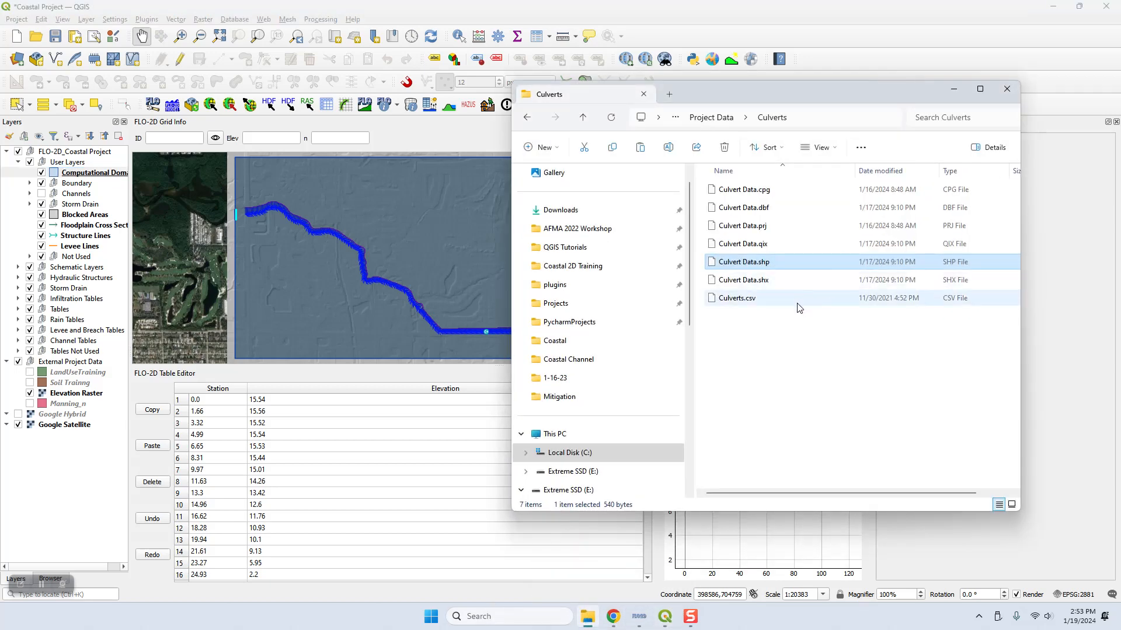
{"action": "left_click", "coordinate": [565, 267]}
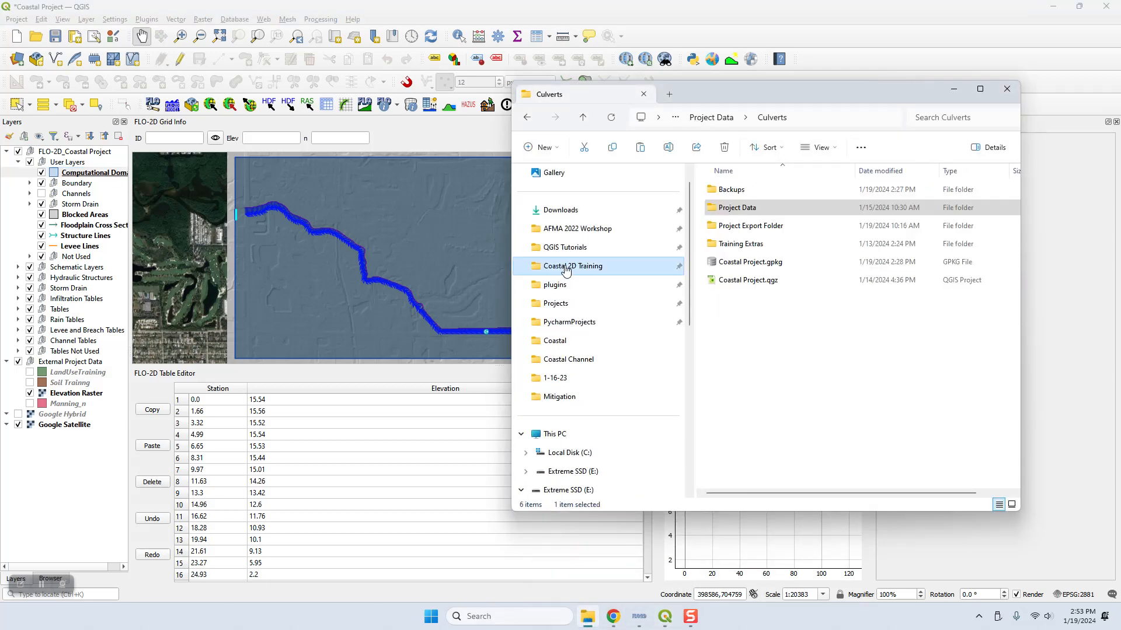
{"action": "double_click", "coordinate": [733, 208]}
{"action": "double_click", "coordinate": [734, 265]}
{"action": "left_click", "coordinate": [755, 266]}
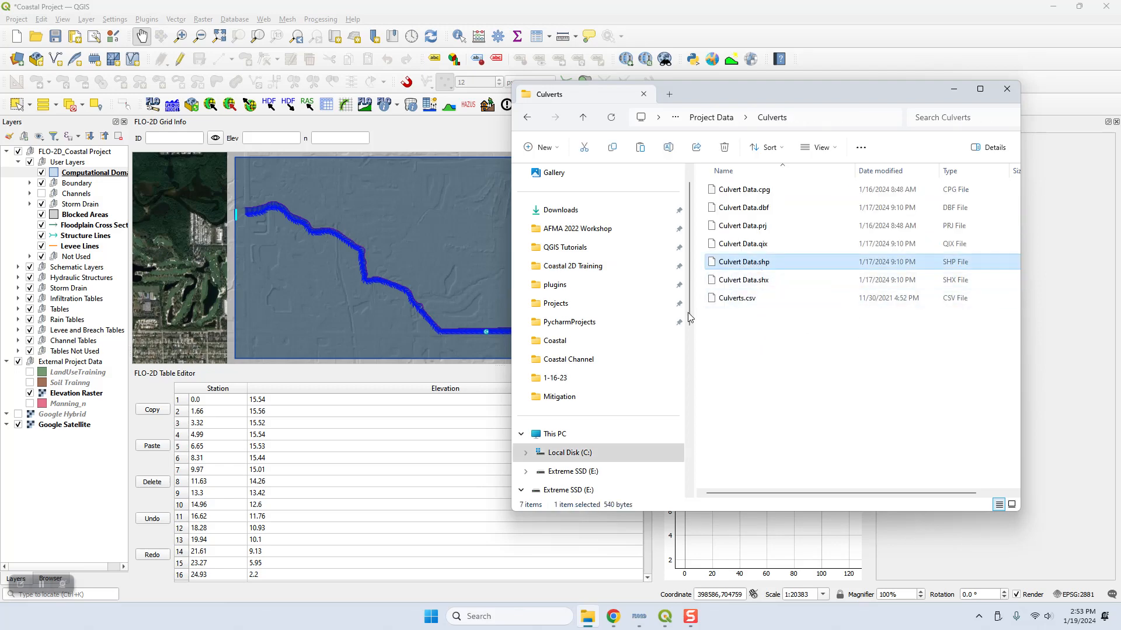
Step: Add Culvert Data.shp to the QGIS project directly above the Structure Lines layer in User Layers
{"action": "left_click", "coordinate": [73, 236]}
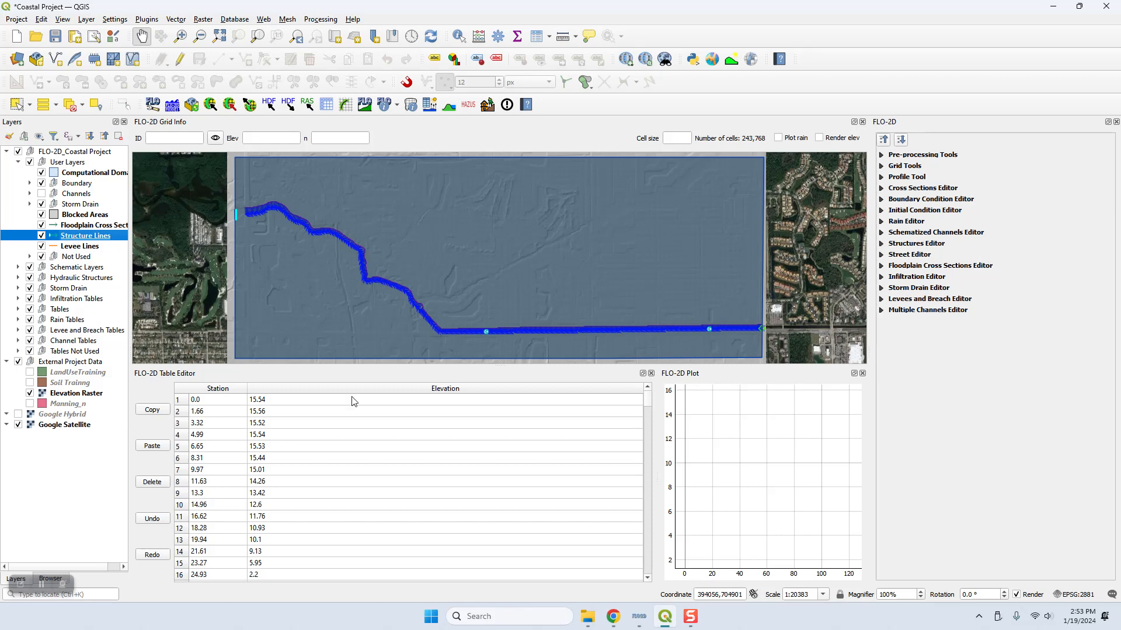
{"action": "left_click", "coordinate": [587, 622]}
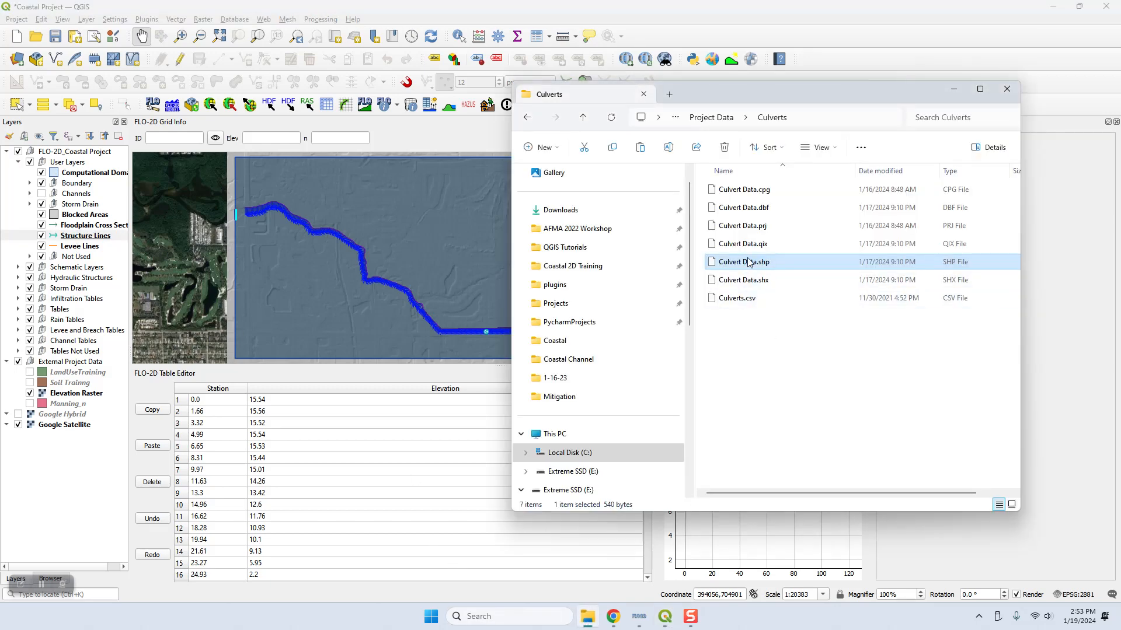
{"action": "left_click_drag", "start_coordinate": [741, 263], "coordinate": [397, 251]}
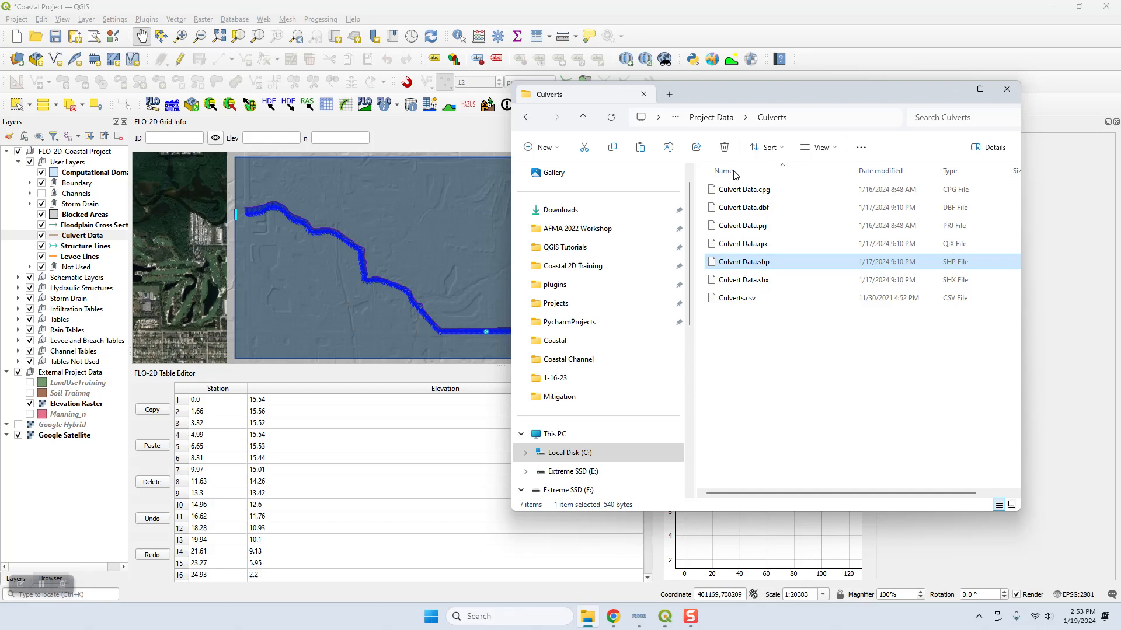
{"action": "left_click", "coordinate": [953, 89]}
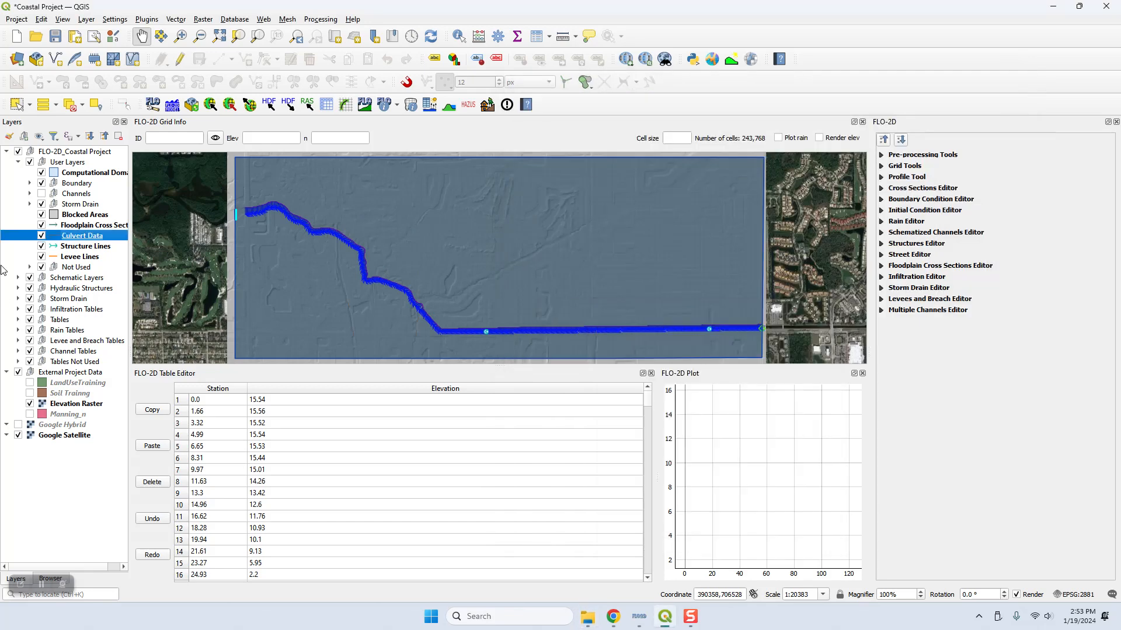
Step: Change the Culvert Data layer's single symbol from a simple line to the Arrow symbol layer type
{"action": "double_click", "coordinate": [81, 236]}
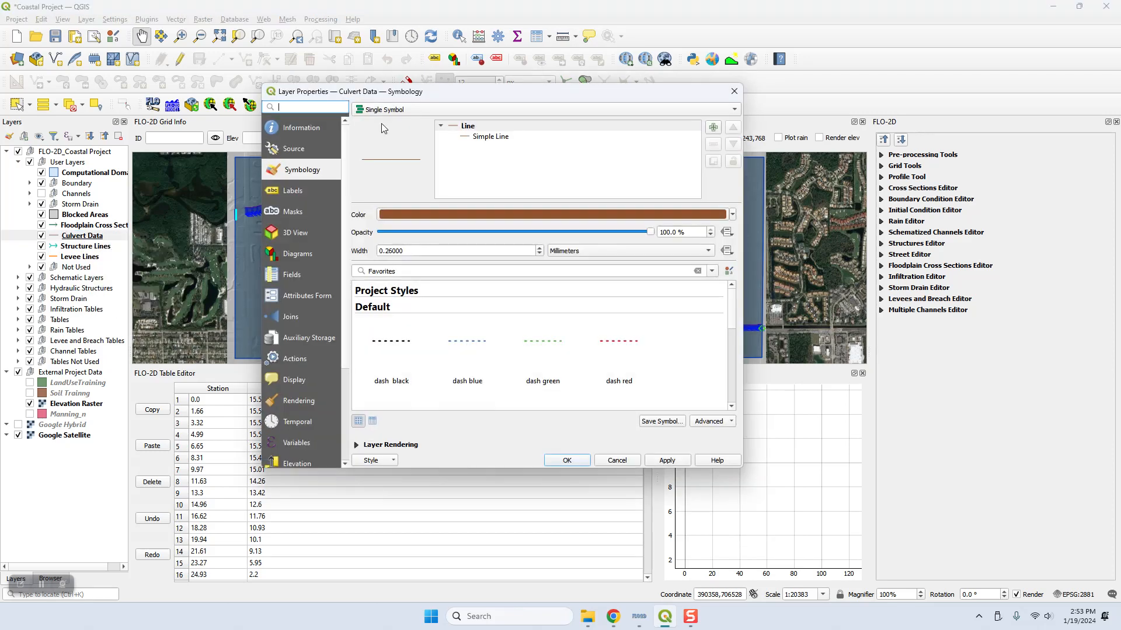
{"action": "left_click", "coordinate": [388, 111]}
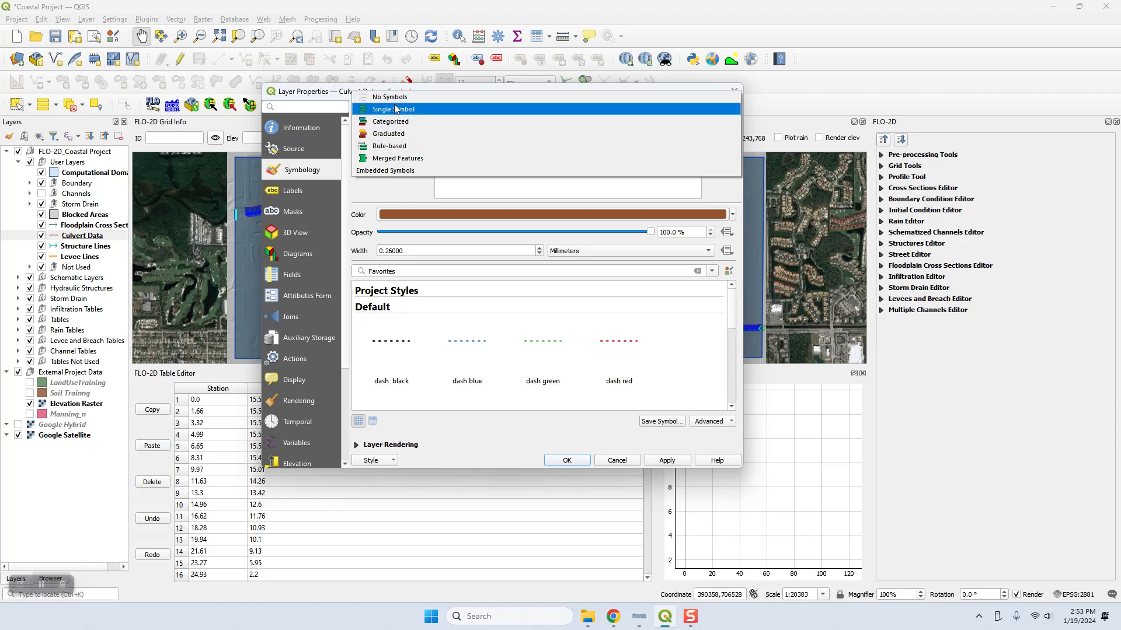
{"action": "left_click", "coordinate": [394, 109]}
{"action": "left_click", "coordinate": [499, 138]}
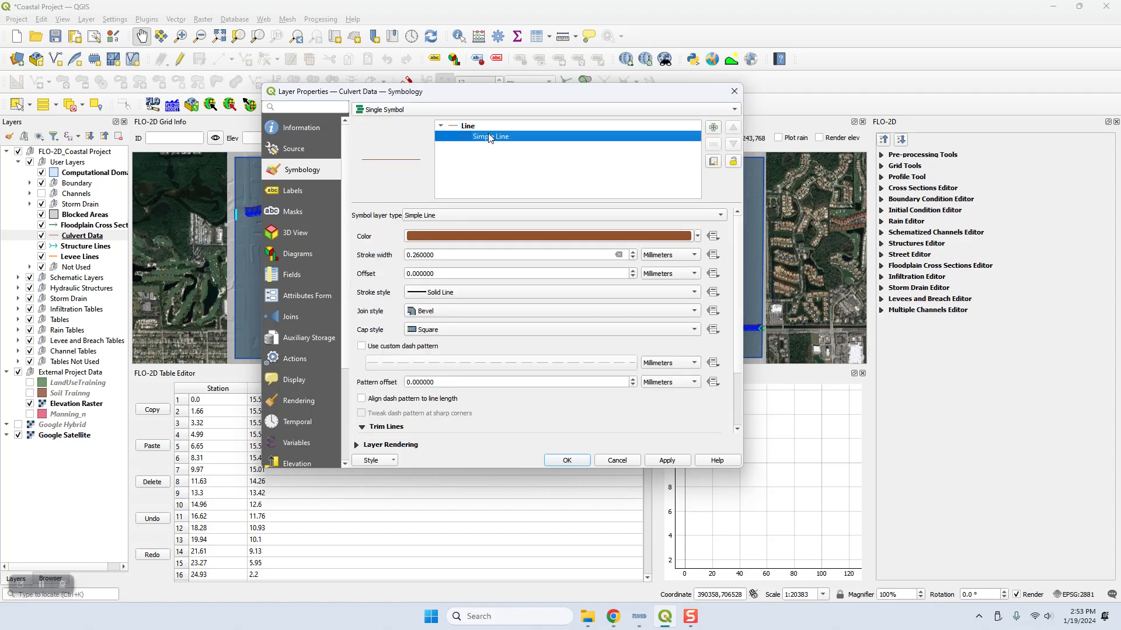
{"action": "left_click", "coordinate": [448, 215]}
{"action": "left_click", "coordinate": [440, 133]}
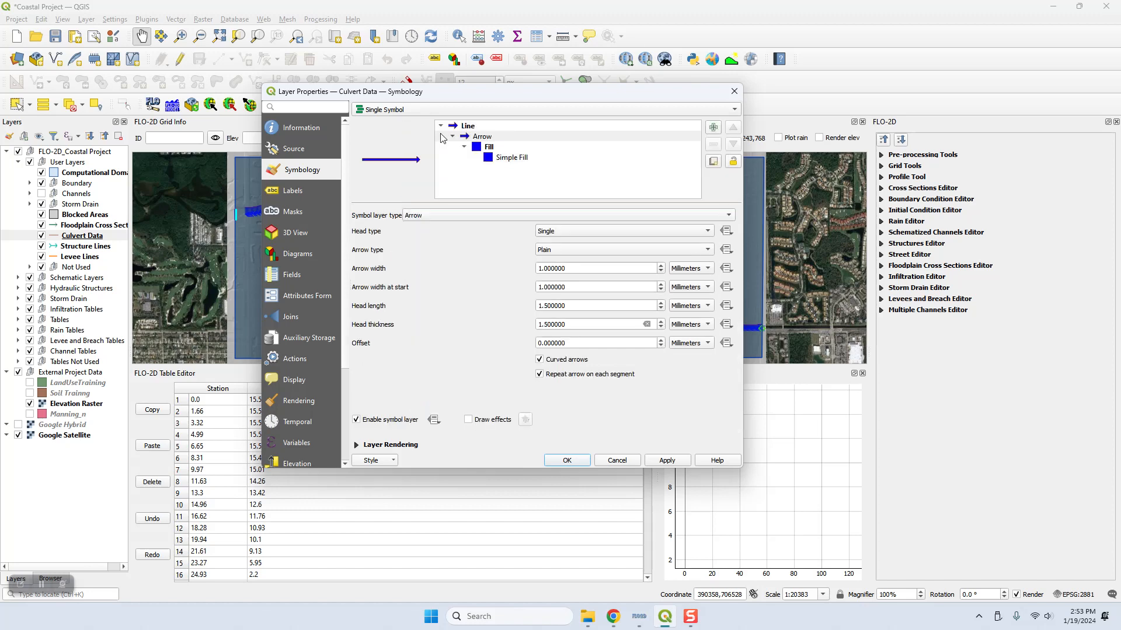
{"action": "left_click", "coordinate": [575, 461]}
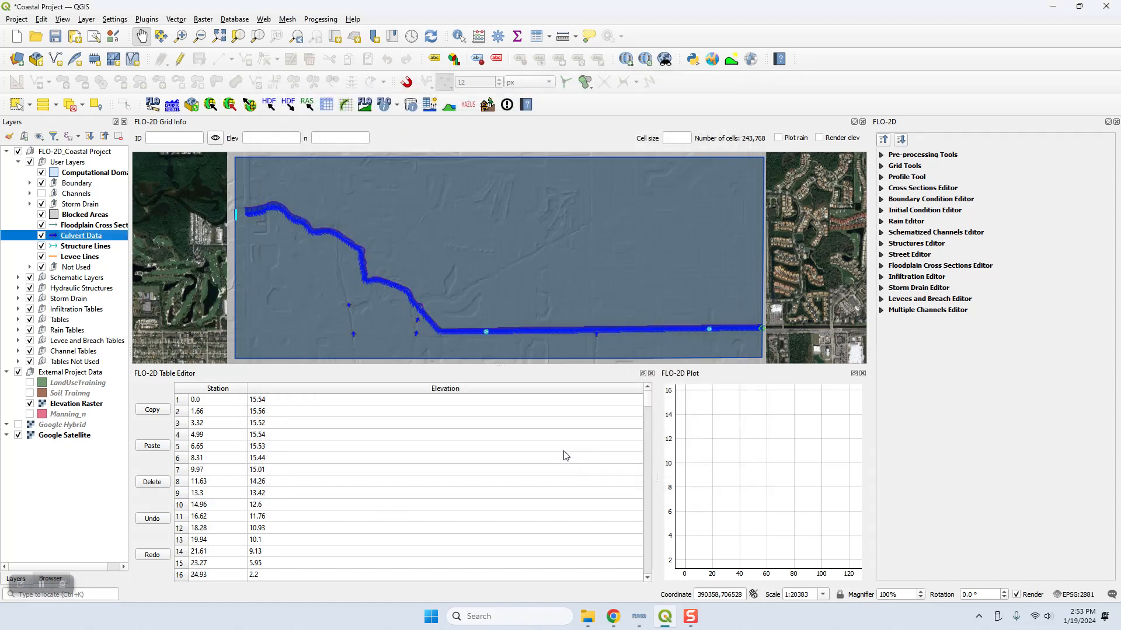
Step: Examine the locations and flow directions of the culvert arrows south of the channel against the elevation map
{"action": "scroll", "coordinate": [350, 343], "scroll_direction": "up", "scroll_amount": 1}
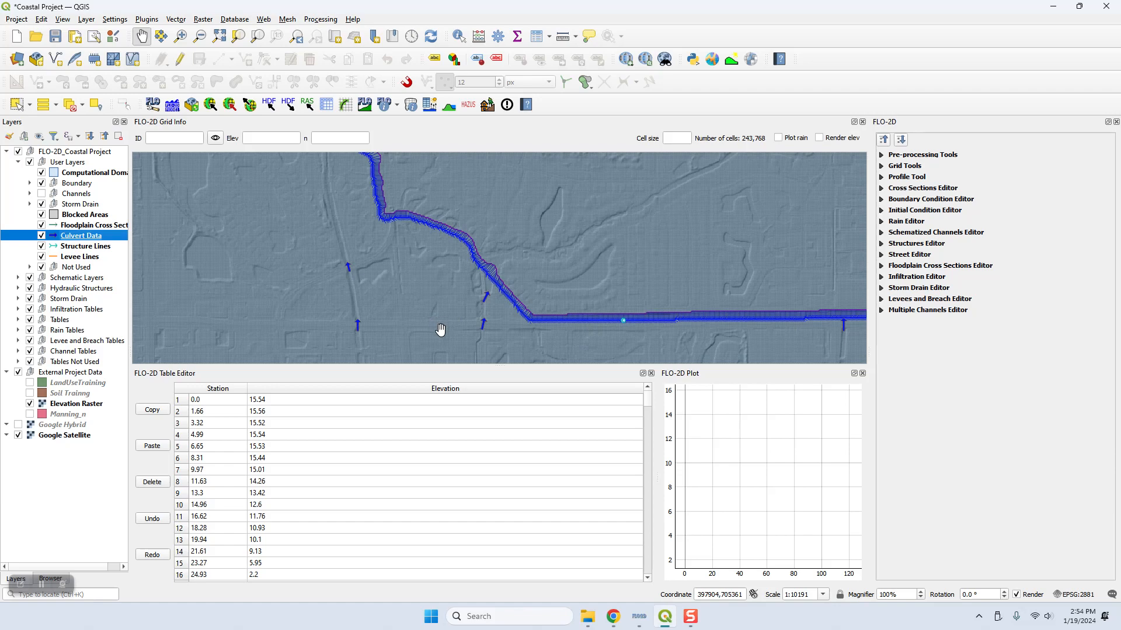
{"action": "scroll", "coordinate": [357, 337], "scroll_direction": "up", "scroll_amount": 2}
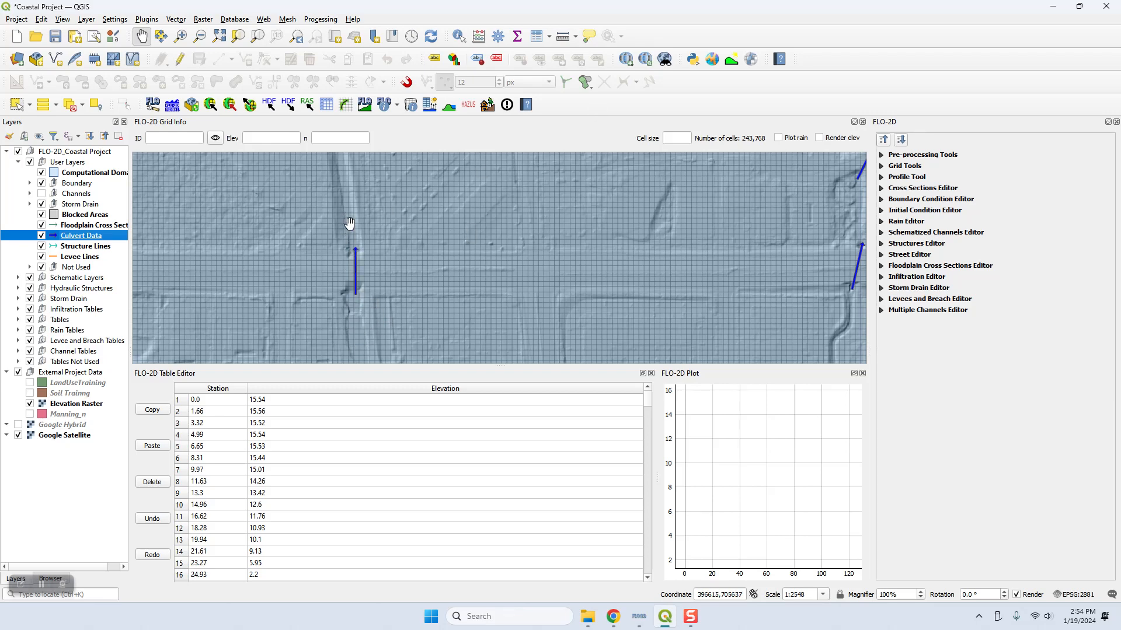
{"action": "scroll", "coordinate": [410, 262], "scroll_direction": "down", "scroll_amount": 1}
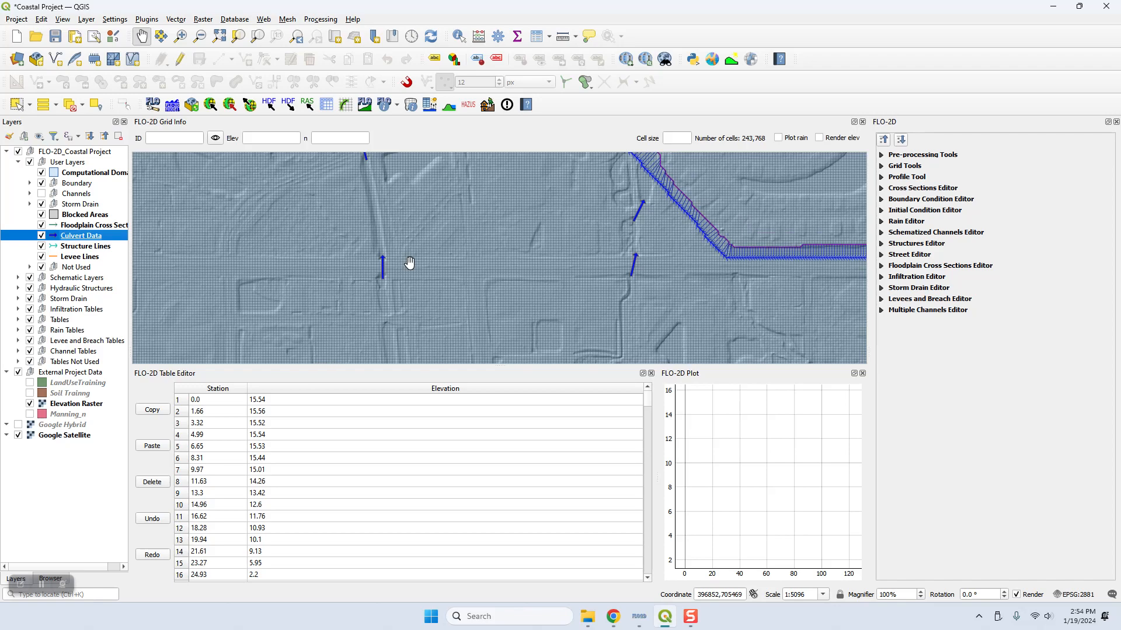
{"action": "left_click_drag", "start_coordinate": [468, 250], "coordinate": [430, 287]}
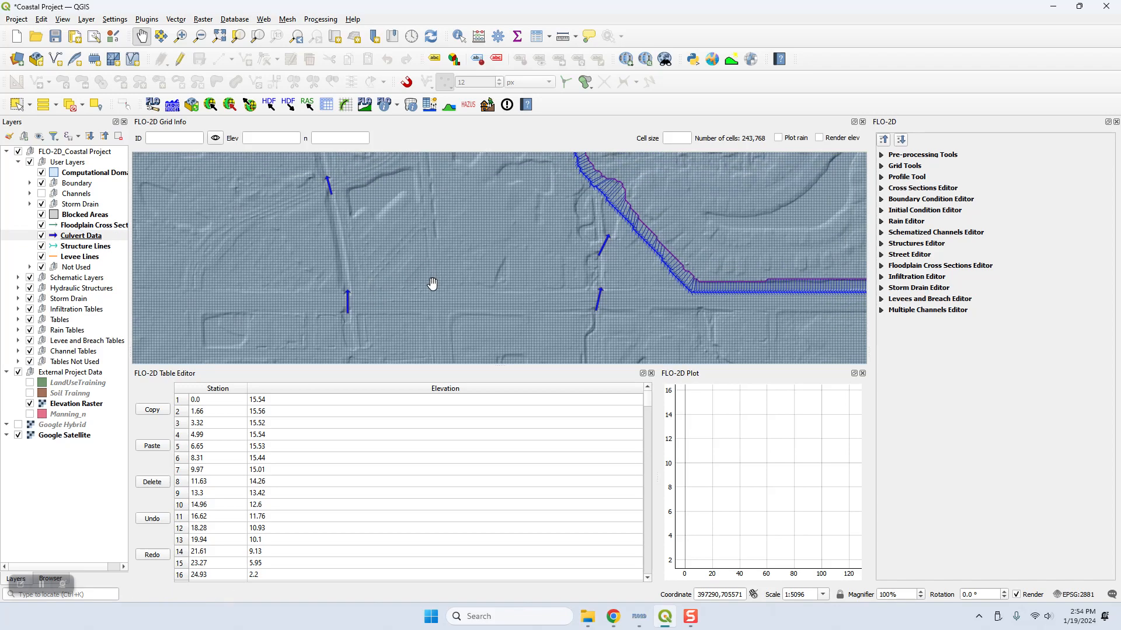
{"action": "scroll", "coordinate": [432, 284], "scroll_direction": "down", "scroll_amount": 2}
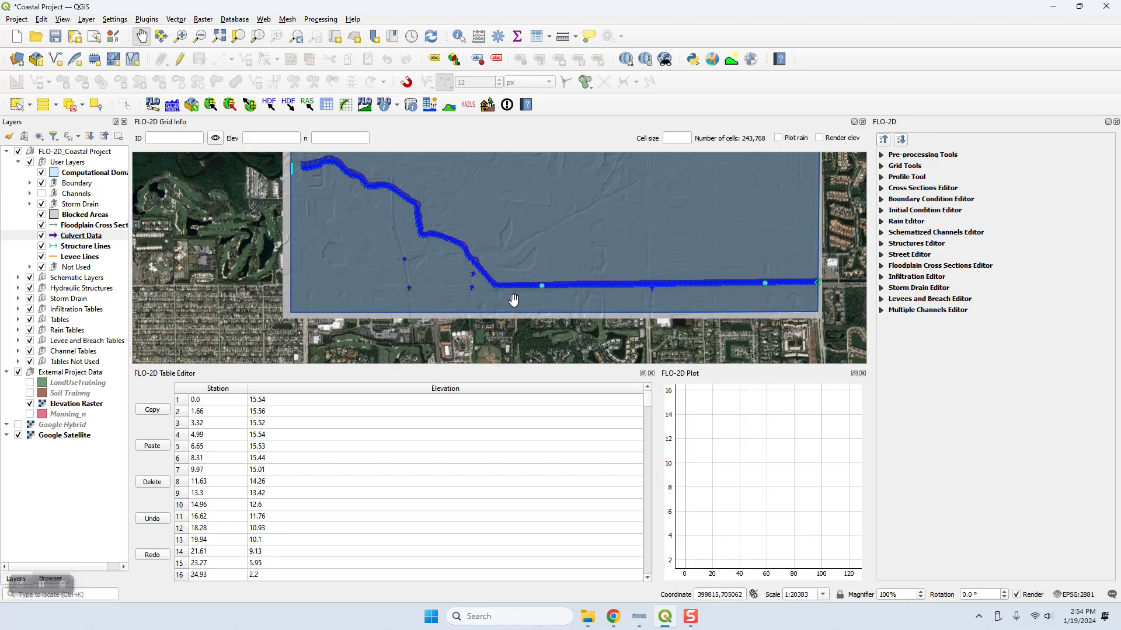
Step: Switch to Chrome and read the Culverts tutorial's Step 3 on checking elevations, digitizing a structure and saving it in the Structures Editor
{"action": "left_click", "coordinate": [617, 619]}
{"action": "scroll", "coordinate": [576, 272], "scroll_direction": "down", "scroll_amount": 3}
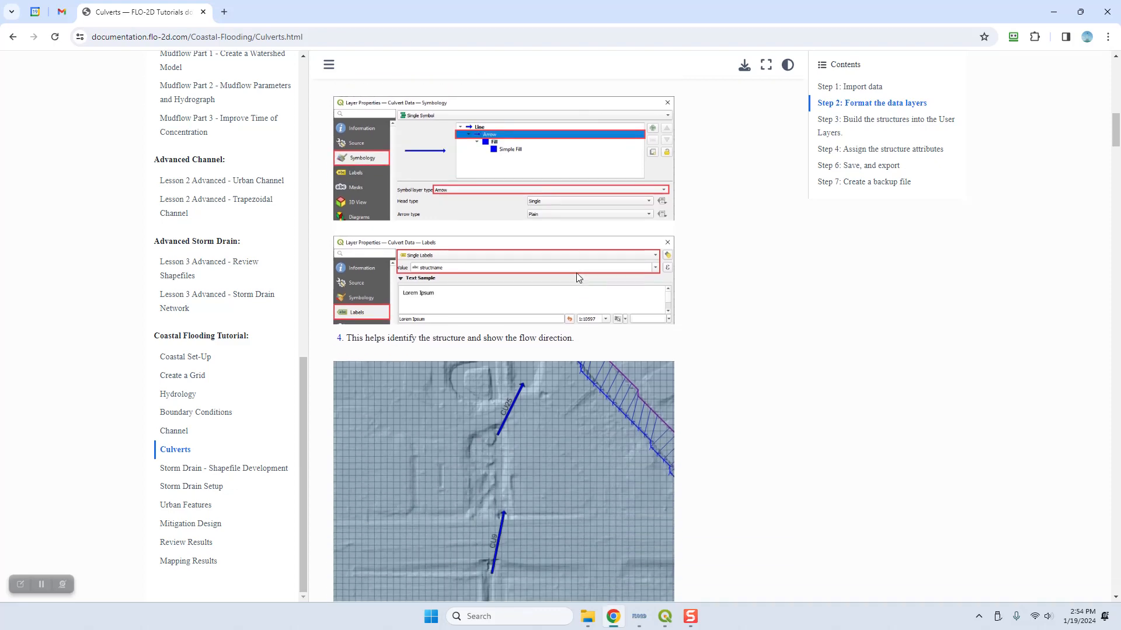
{"action": "scroll", "coordinate": [576, 271], "scroll_direction": "down", "scroll_amount": 4}
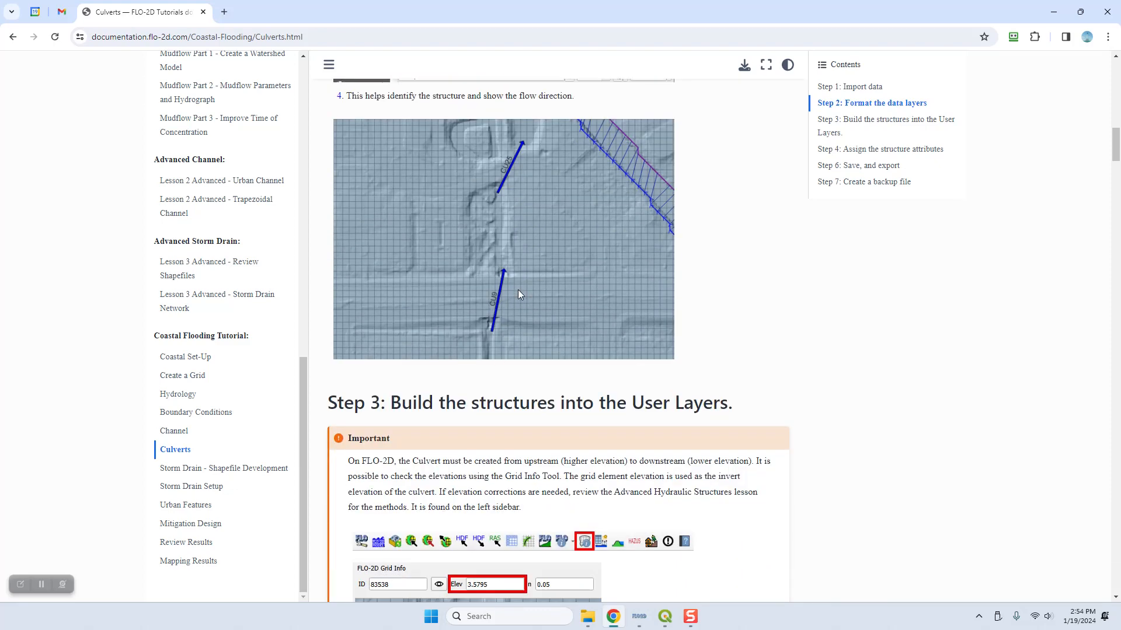
{"action": "scroll", "coordinate": [517, 289], "scroll_direction": "down", "scroll_amount": 3}
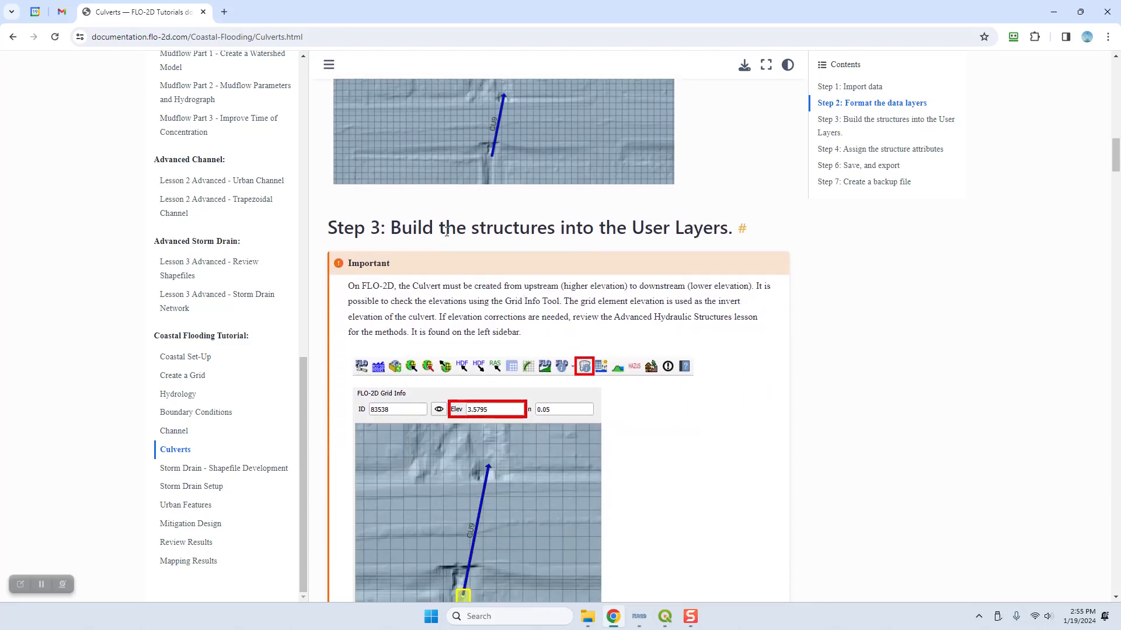
{"action": "scroll", "coordinate": [736, 289], "scroll_direction": "down", "scroll_amount": 2}
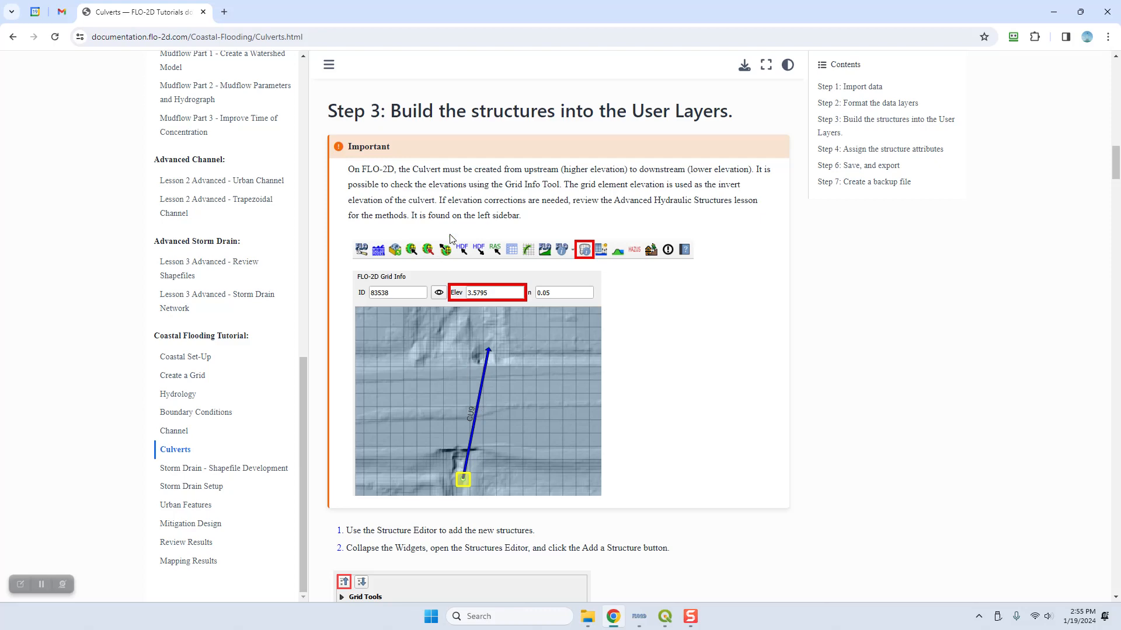
{"action": "scroll", "coordinate": [273, 268], "scroll_direction": "up", "scroll_amount": 1}
{"action": "scroll", "coordinate": [207, 158], "scroll_direction": "up", "scroll_amount": 2}
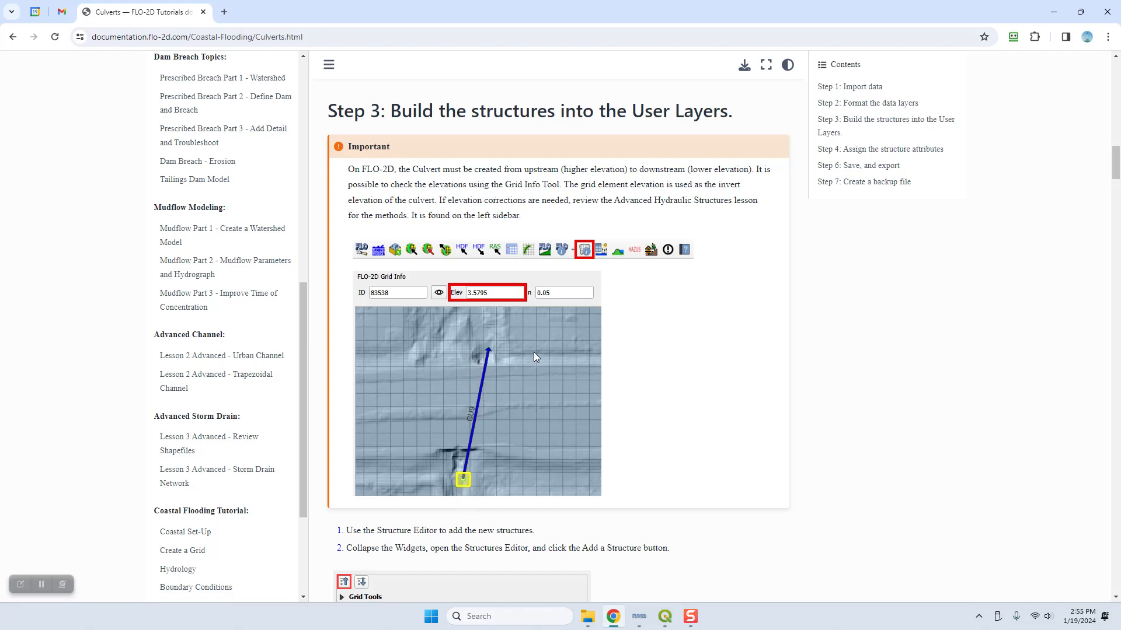
{"action": "scroll", "coordinate": [533, 352], "scroll_direction": "down", "scroll_amount": 5}
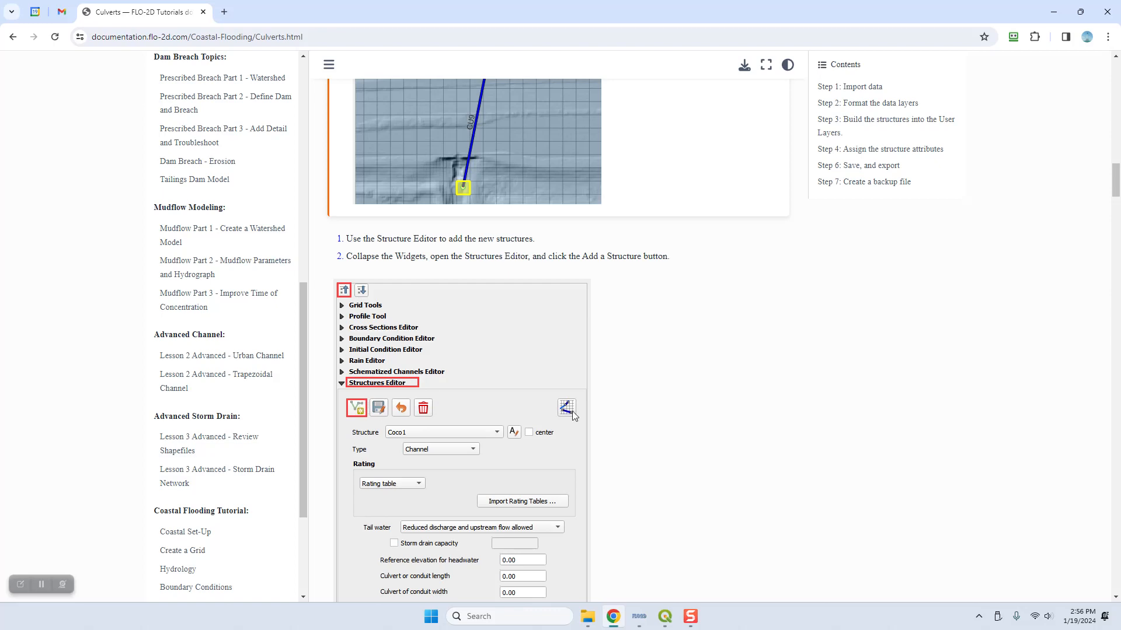
{"action": "scroll", "coordinate": [686, 304], "scroll_direction": "down", "scroll_amount": 5}
{"action": "scroll", "coordinate": [690, 299], "scroll_direction": "down", "scroll_amount": 3}
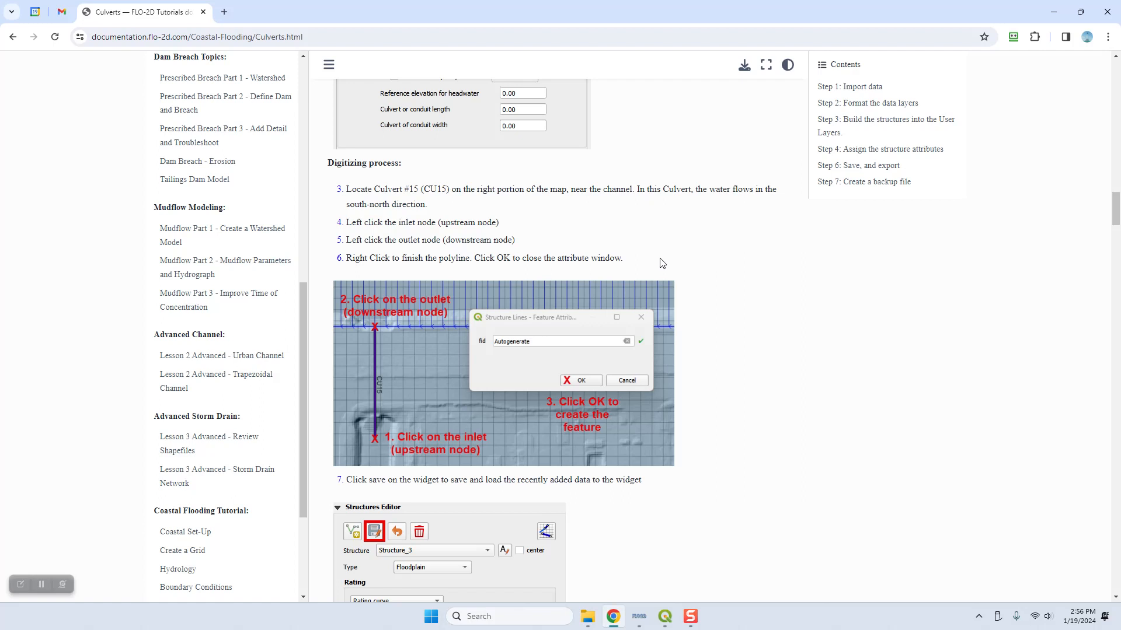
{"action": "scroll", "coordinate": [710, 445], "scroll_direction": "down", "scroll_amount": 1}
{"action": "scroll", "coordinate": [710, 445], "scroll_direction": "down", "scroll_amount": 4}
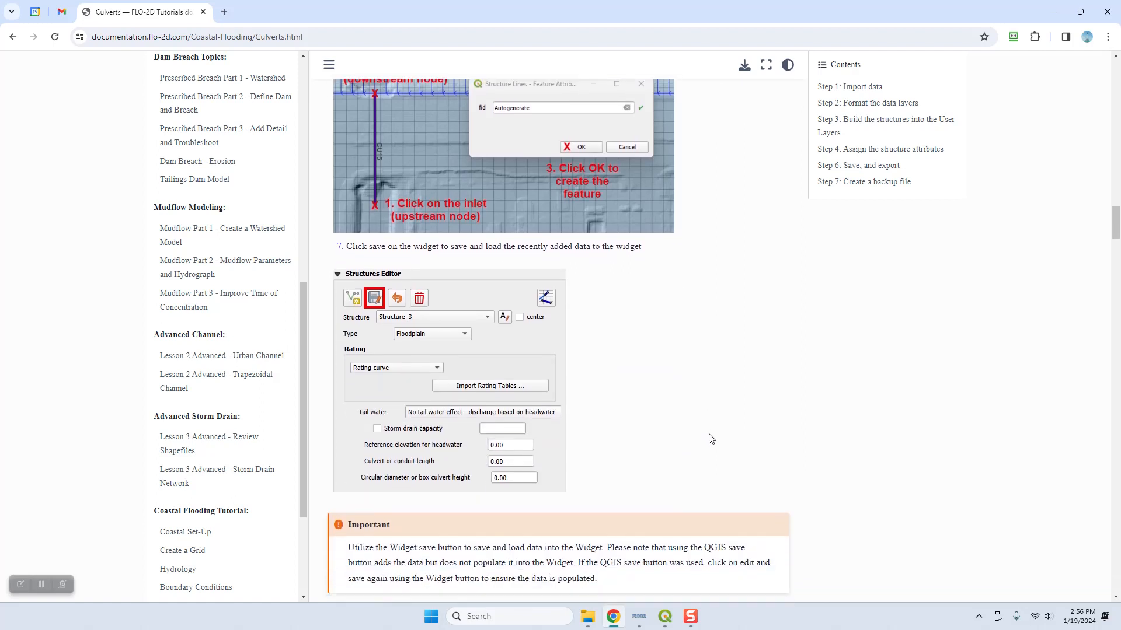
{"action": "scroll", "coordinate": [643, 355], "scroll_direction": "down", "scroll_amount": 2}
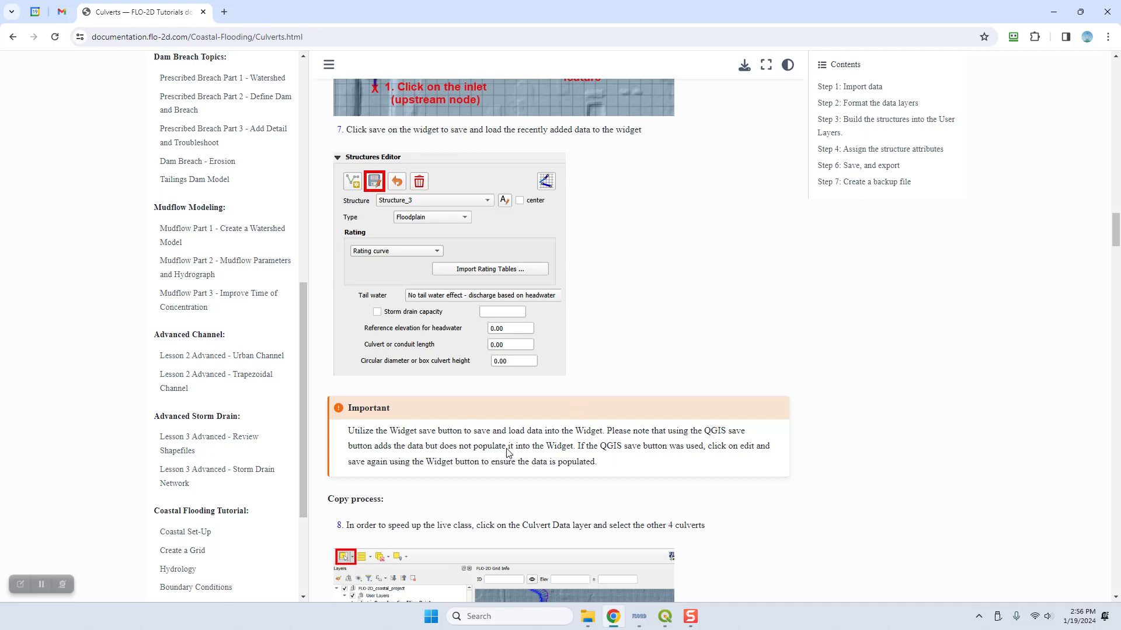
{"action": "left_click", "coordinate": [1051, 13]}
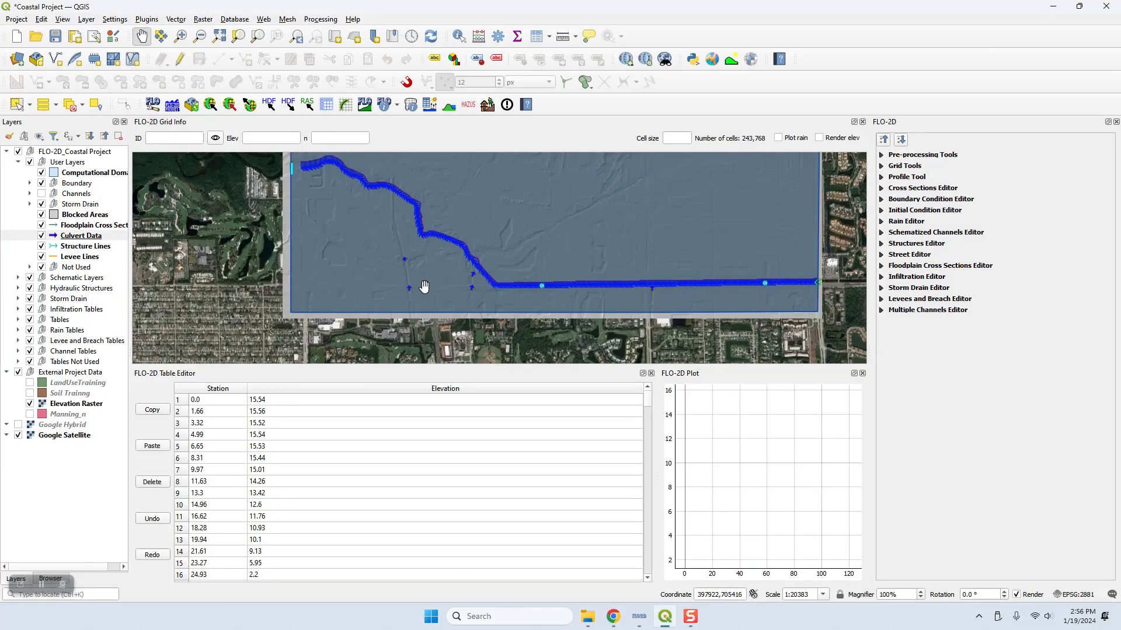
Step: Turn on labels for the Culvert Data layer so each arrow carries its culvert name
{"action": "left_click", "coordinate": [87, 236]}
{"action": "double_click", "coordinate": [119, 235]}
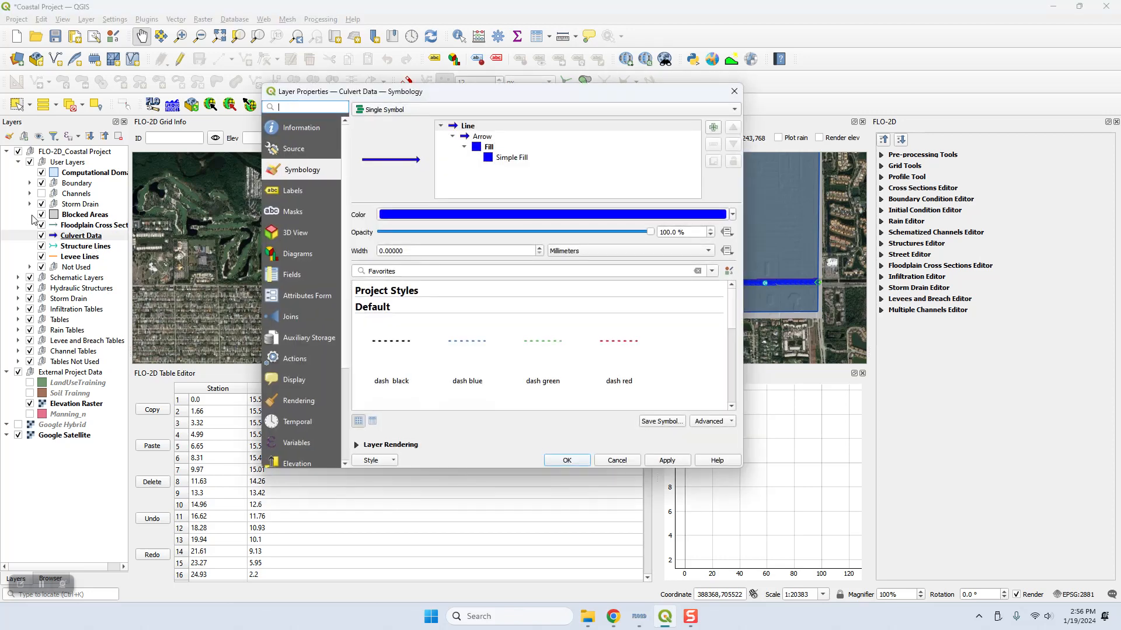
{"action": "left_click", "coordinate": [290, 194]}
{"action": "left_click", "coordinate": [425, 112]}
{"action": "left_click", "coordinate": [425, 113]}
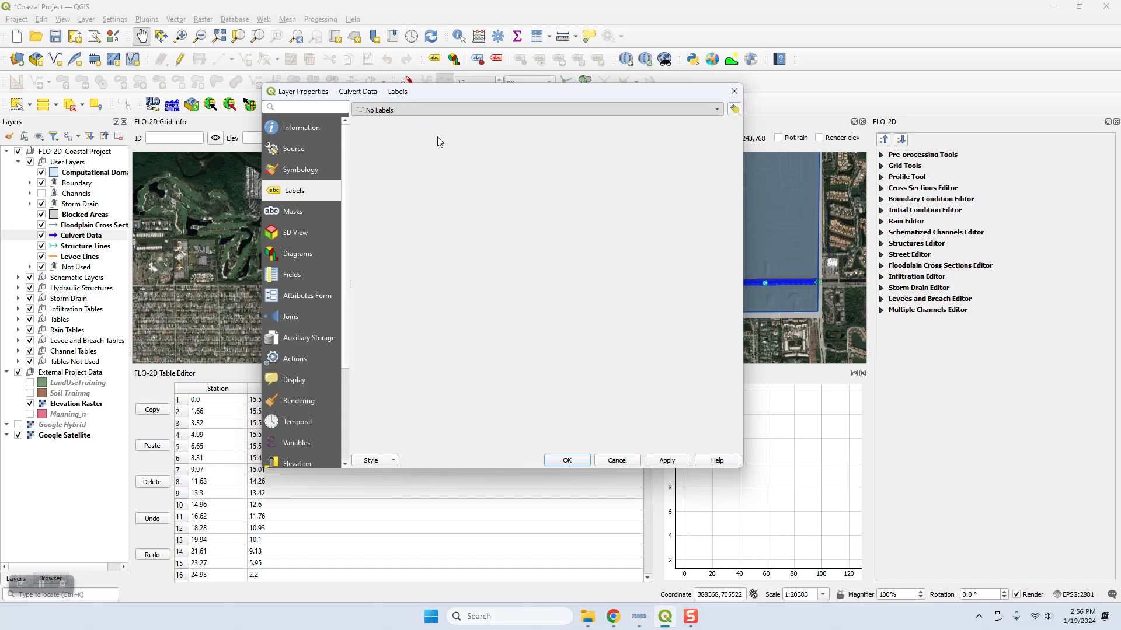
{"action": "left_click", "coordinate": [421, 124]}
{"action": "left_click", "coordinate": [567, 461]}
Step: Add a structure line in the Structures Editor tracing culvert CU15 northward from its inlet to the channel bank, keeping the autogenerated fid
{"action": "scroll", "coordinate": [667, 299], "scroll_direction": "up", "scroll_amount": 2}
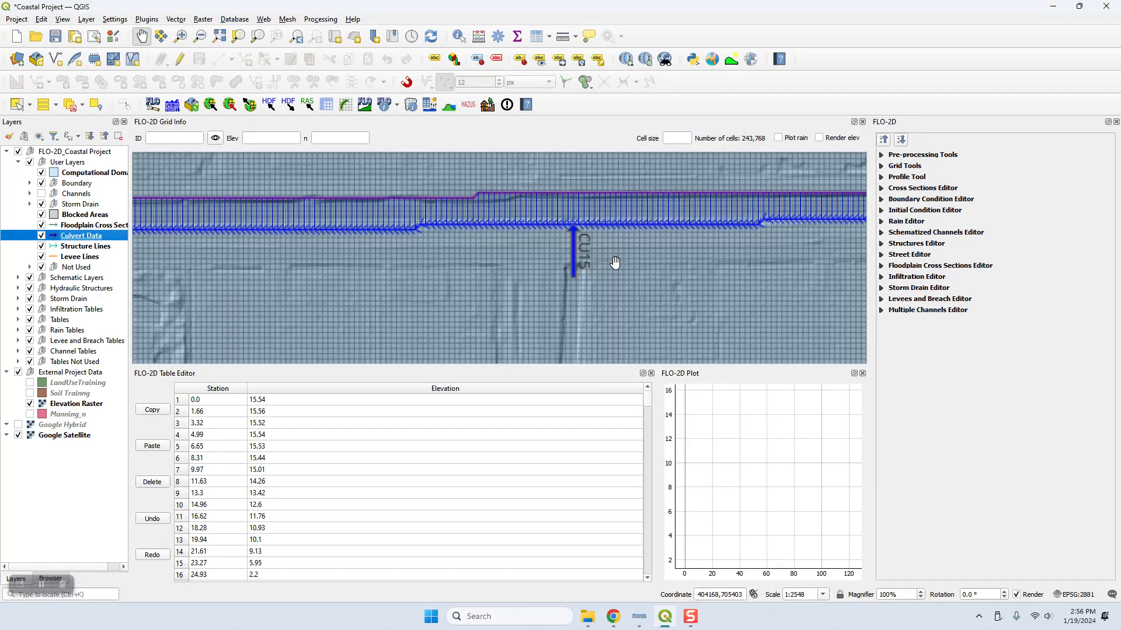
{"action": "scroll", "coordinate": [558, 240], "scroll_direction": "up", "scroll_amount": 2}
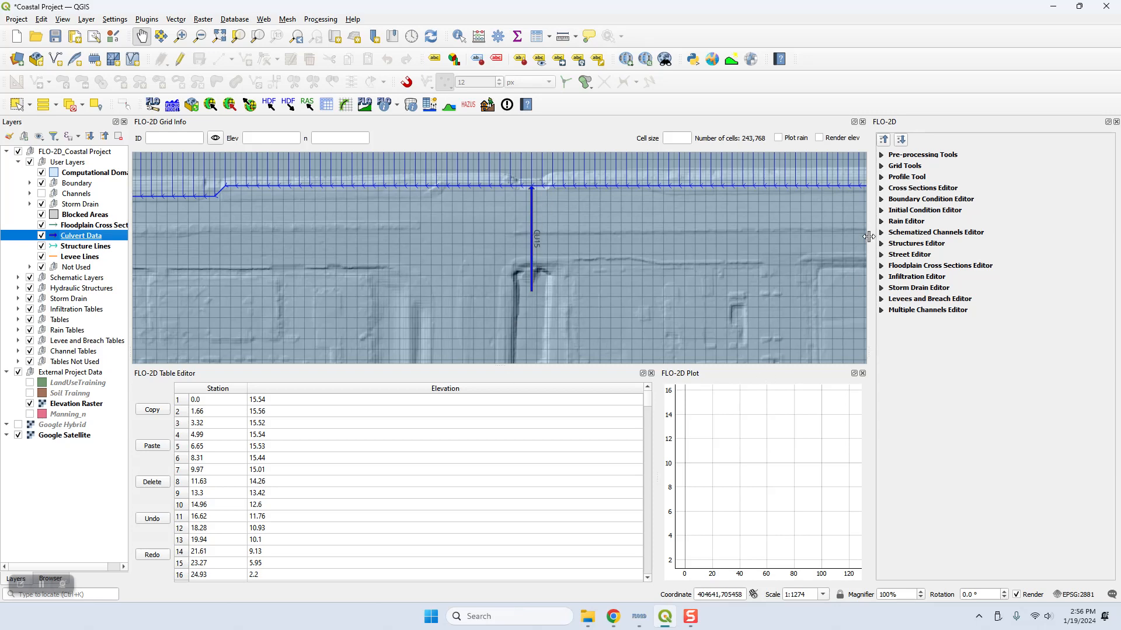
{"action": "left_click", "coordinate": [885, 142]}
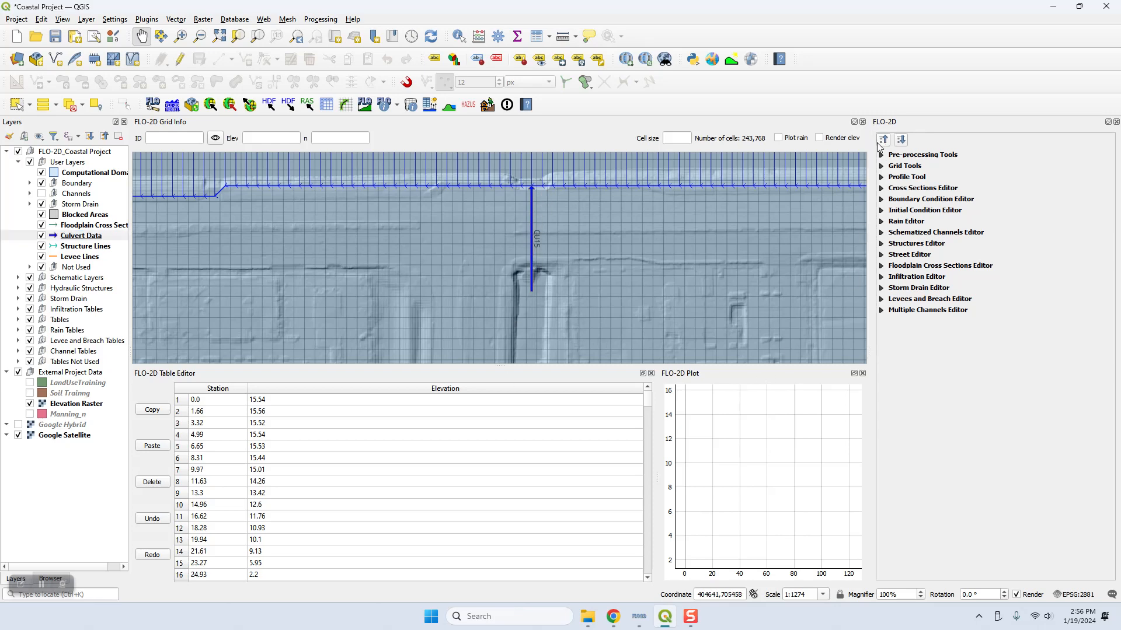
{"action": "left_click", "coordinate": [881, 244]}
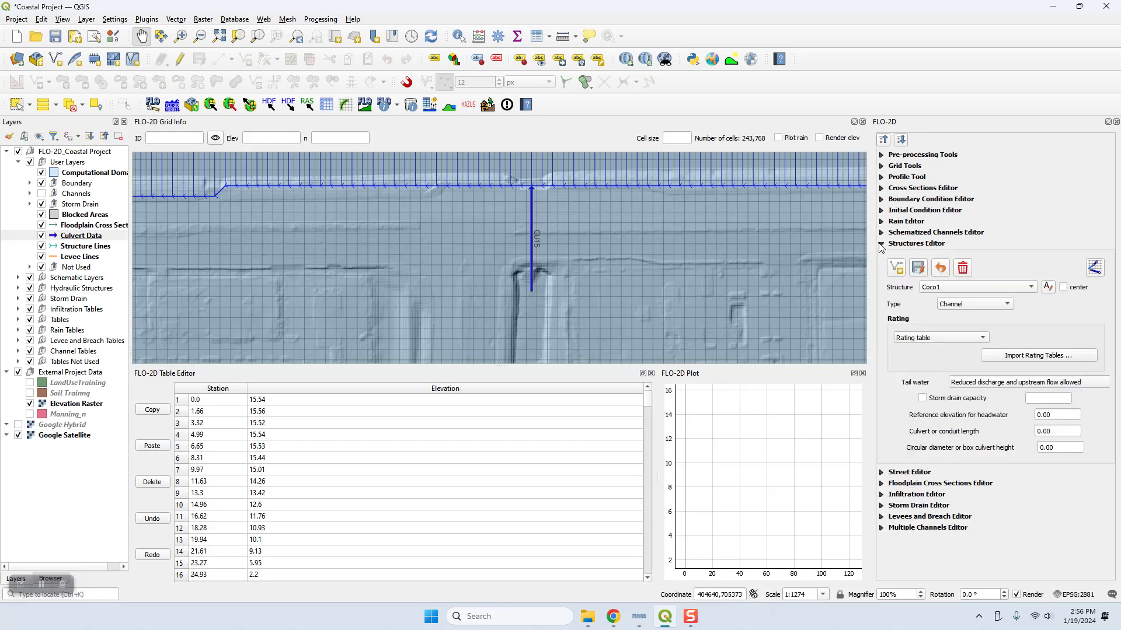
{"action": "left_click", "coordinate": [896, 269]}
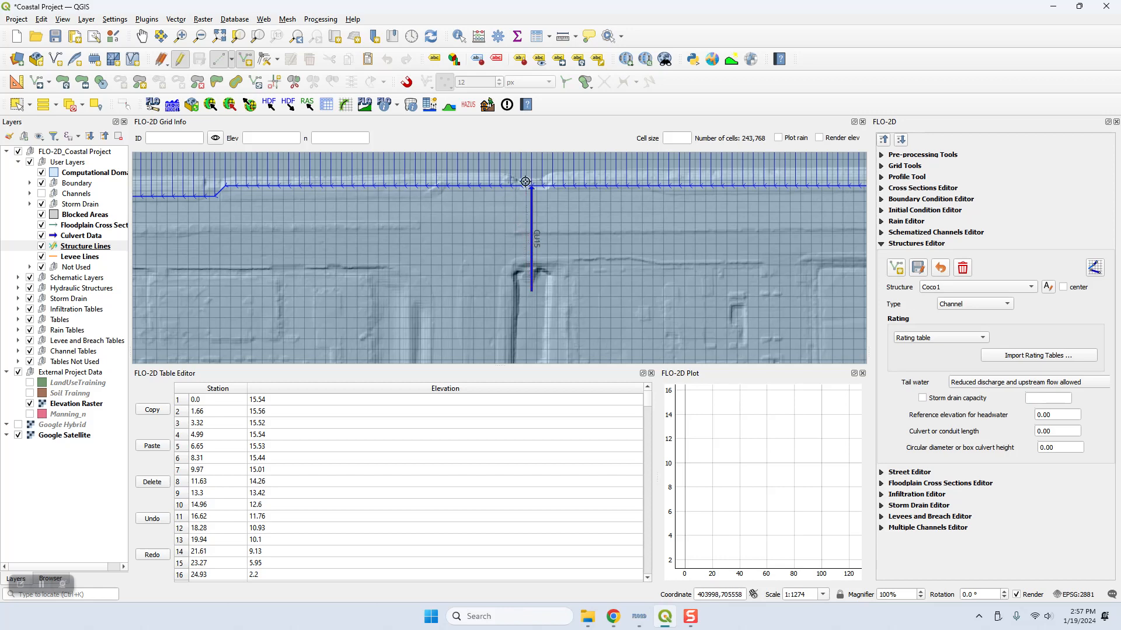
{"action": "scroll", "coordinate": [525, 182], "scroll_direction": "up", "scroll_amount": 2}
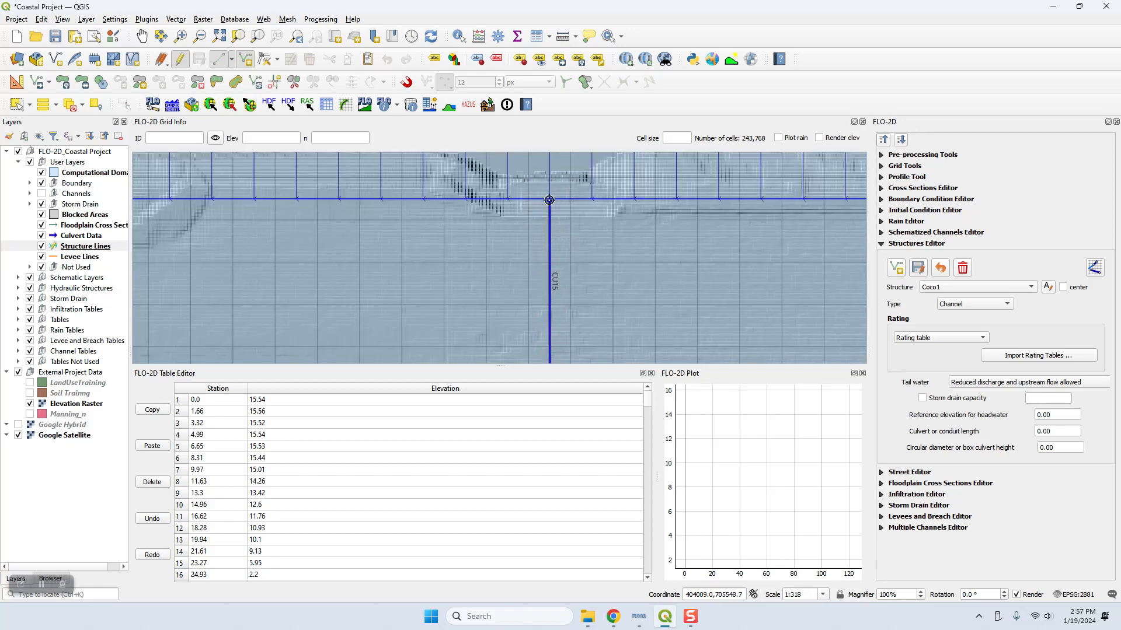
{"action": "left_click", "coordinate": [548, 201]}
{"action": "right_click", "coordinate": [609, 245]}
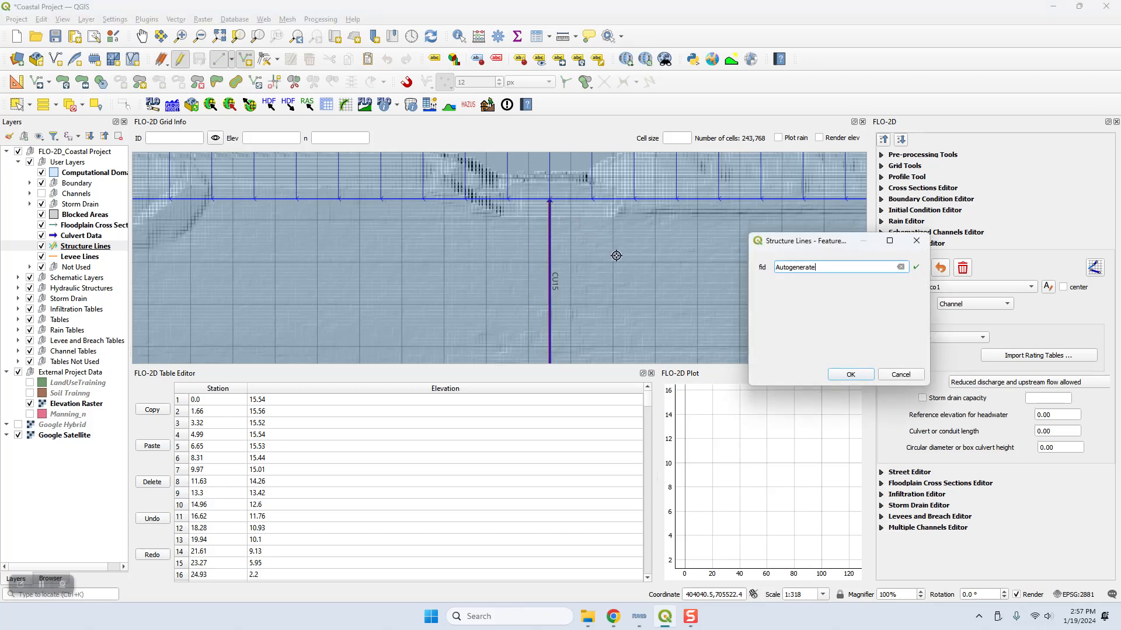
{"action": "left_click", "coordinate": [850, 374]}
Step: Save the digitized CU15 line as a new structure in the Structures Editor
{"action": "scroll", "coordinate": [652, 277], "scroll_direction": "down", "scroll_amount": 2}
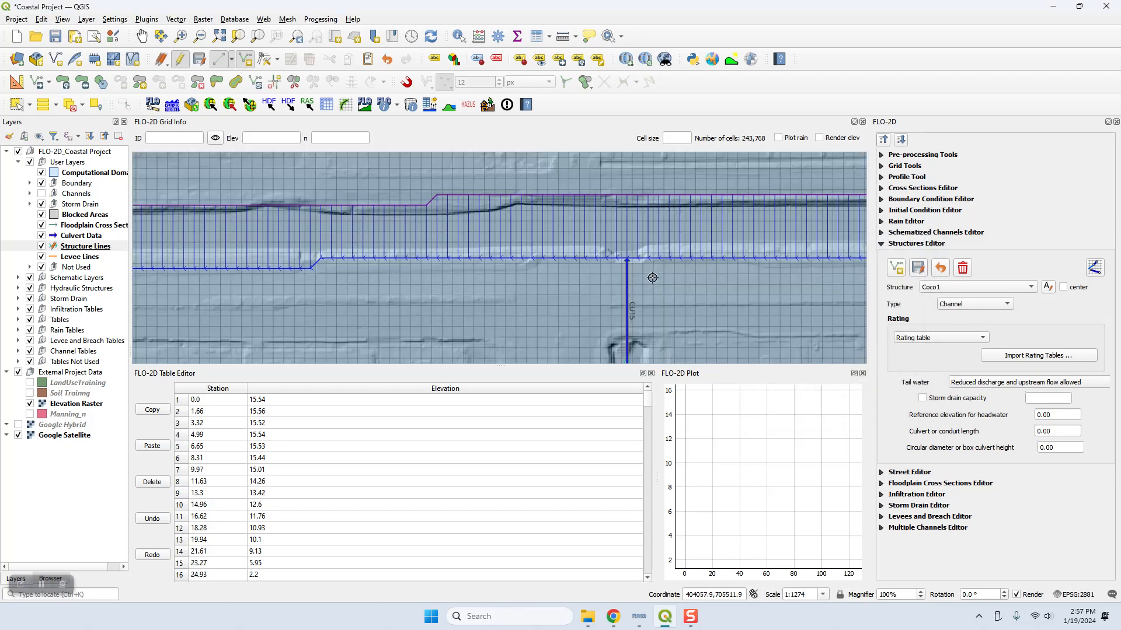
{"action": "left_click_drag", "start_coordinate": [652, 278], "coordinate": [578, 238]}
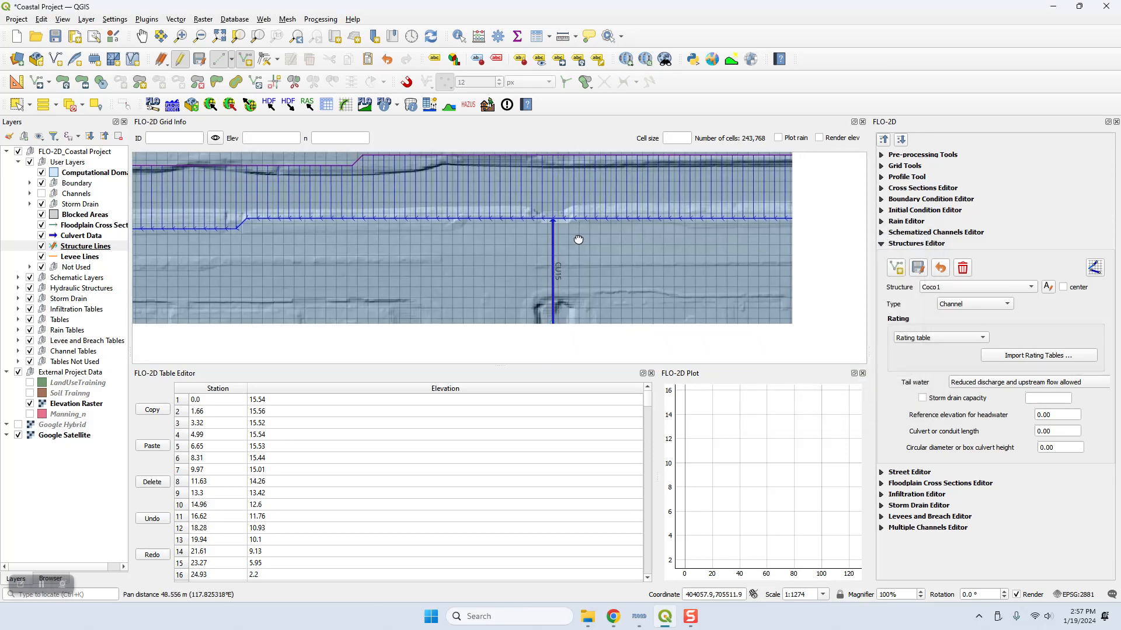
{"action": "left_click", "coordinate": [920, 271]}
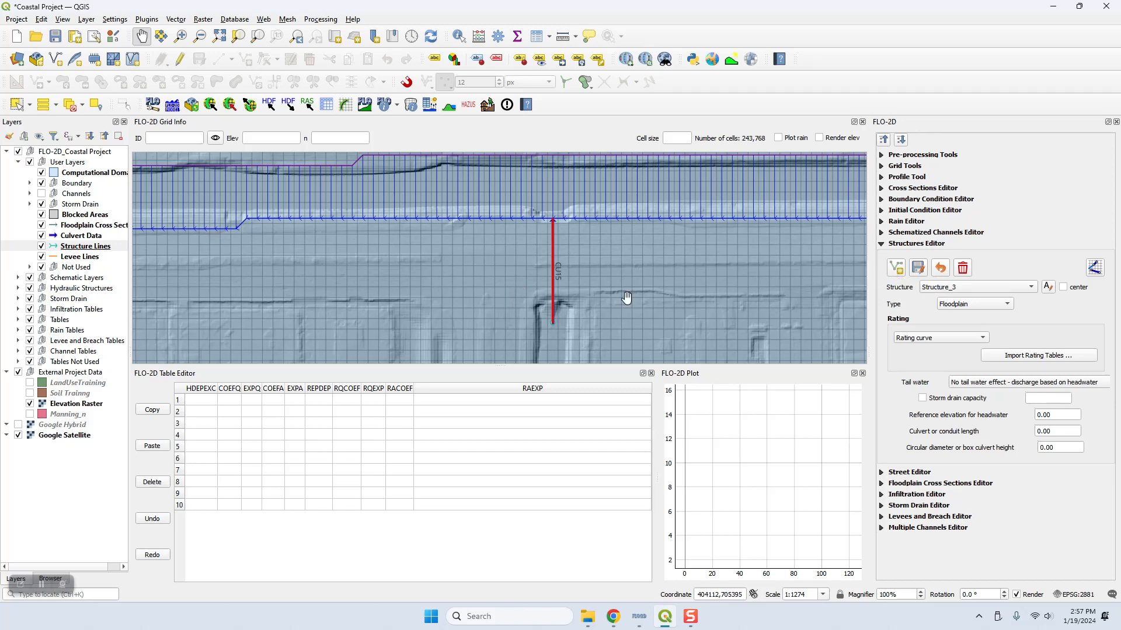
Step: Select the four remaining culverts southwest of the channel in the Culvert Data layer and copy them
{"action": "scroll", "coordinate": [419, 292], "scroll_direction": "down", "scroll_amount": 3}
{"action": "left_click_drag", "start_coordinate": [380, 303], "coordinate": [790, 303]}
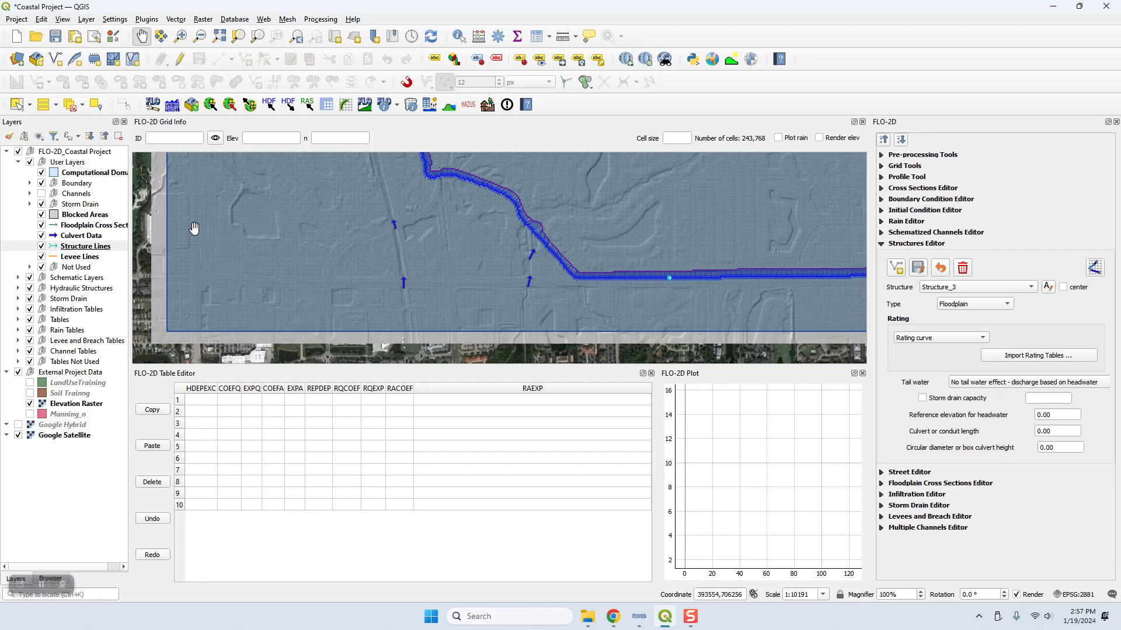
{"action": "left_click", "coordinate": [85, 239]}
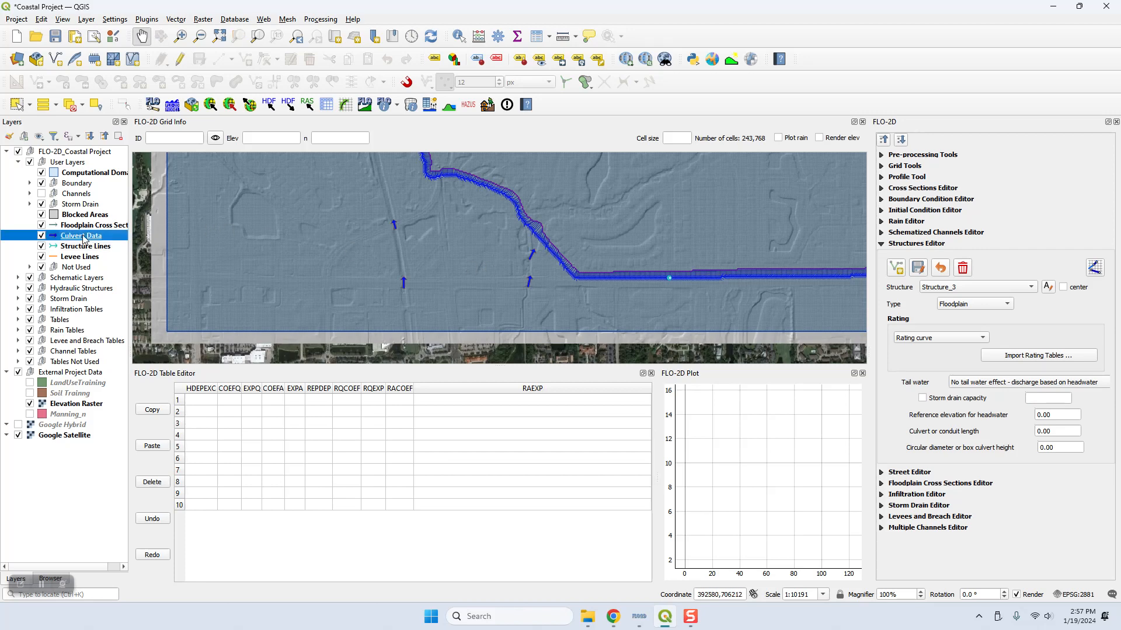
{"action": "left_click", "coordinate": [16, 105]}
{"action": "left_click_drag", "start_coordinate": [362, 214], "coordinate": [571, 334]}
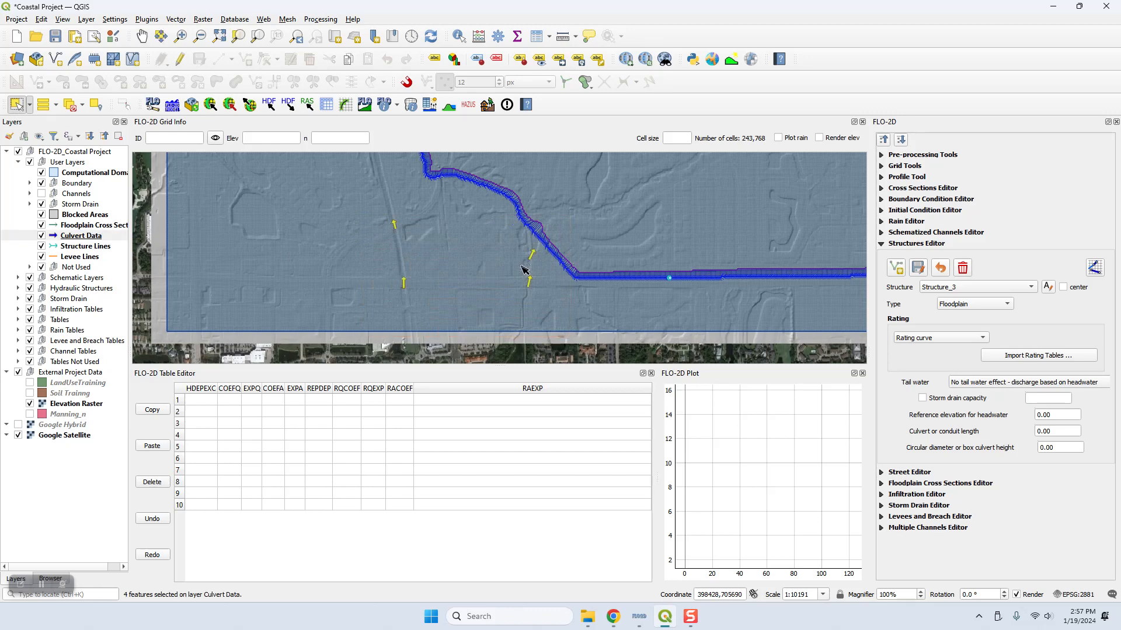
{"action": "key", "text": "ctrl"}
Step: Start adding structures on the Structure Lines layer and paste the four copied culverts into it
{"action": "left_click", "coordinate": [71, 248]}
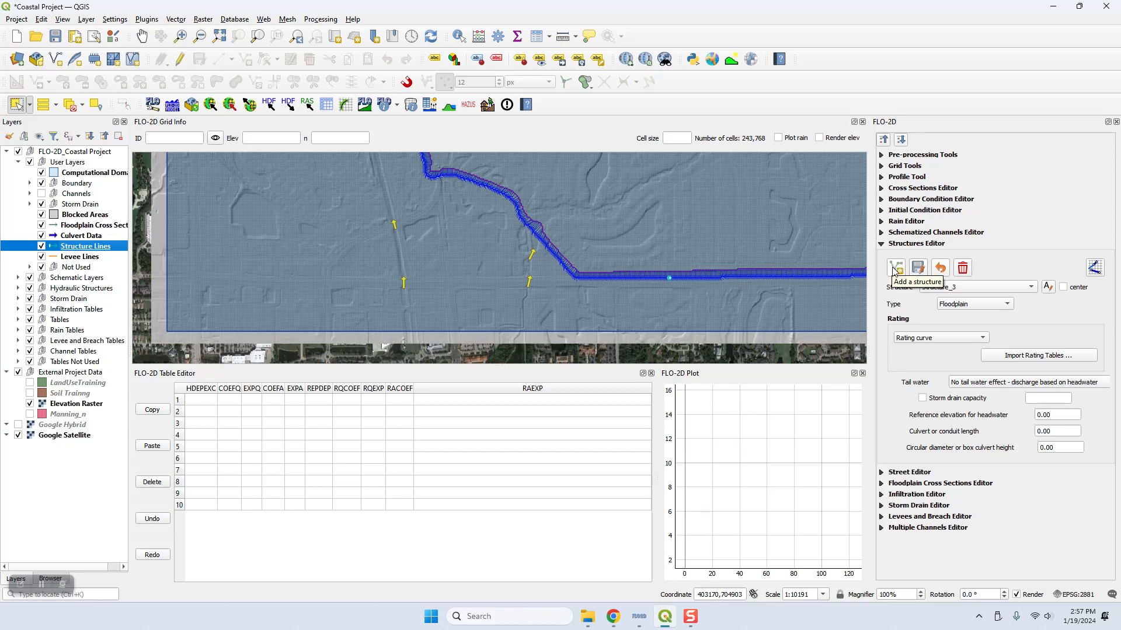
{"action": "left_click", "coordinate": [896, 269]}
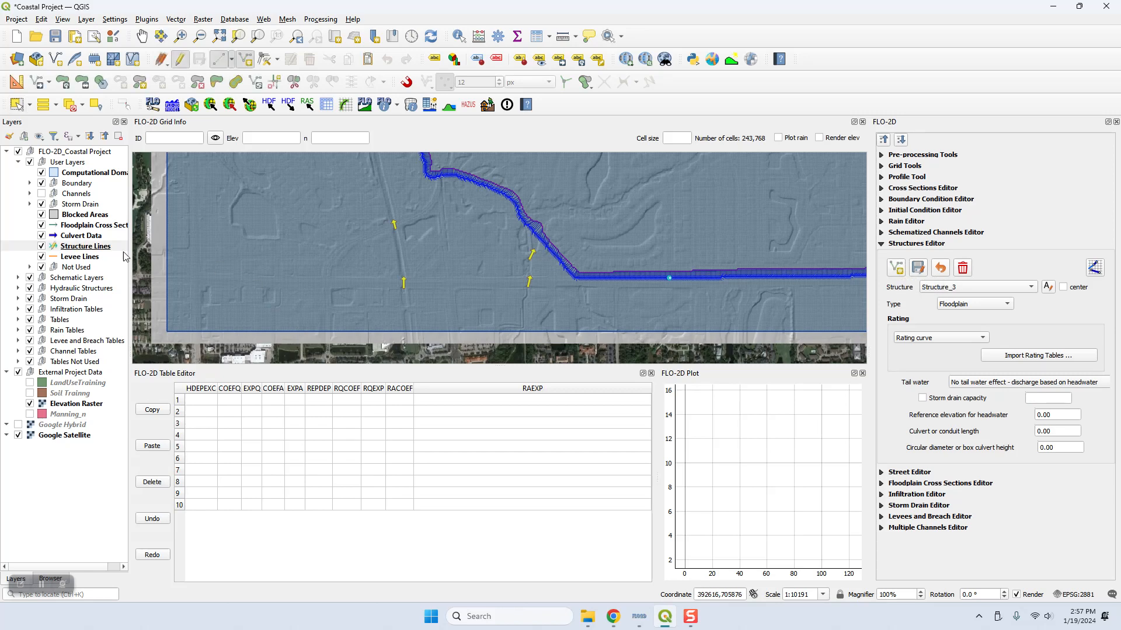
{"action": "left_click", "coordinate": [89, 247]}
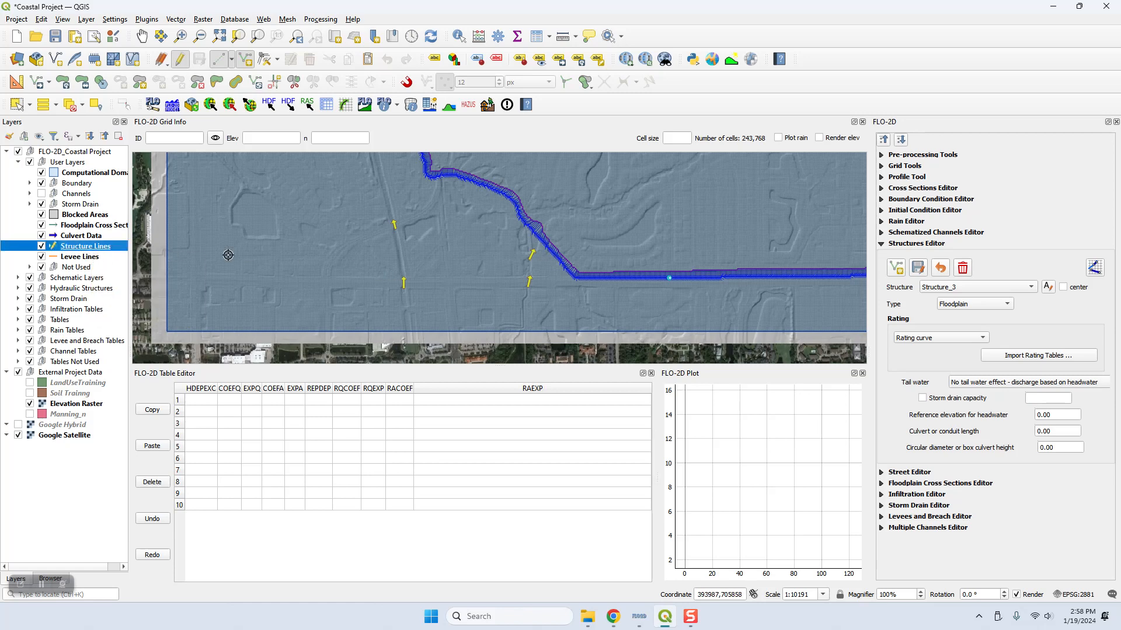
{"action": "key", "text": "ctrl+v"}
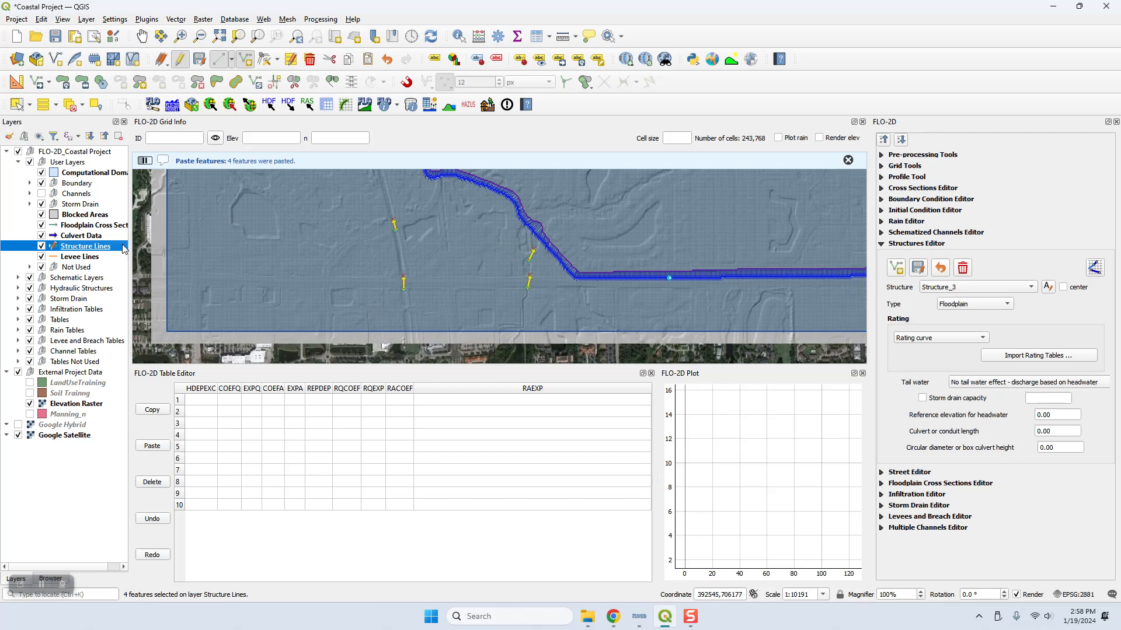
Step: Hide the Culvert Data layer, save the four pasted lines through the Structures Editor and open its structure list
{"action": "left_click", "coordinate": [42, 236]}
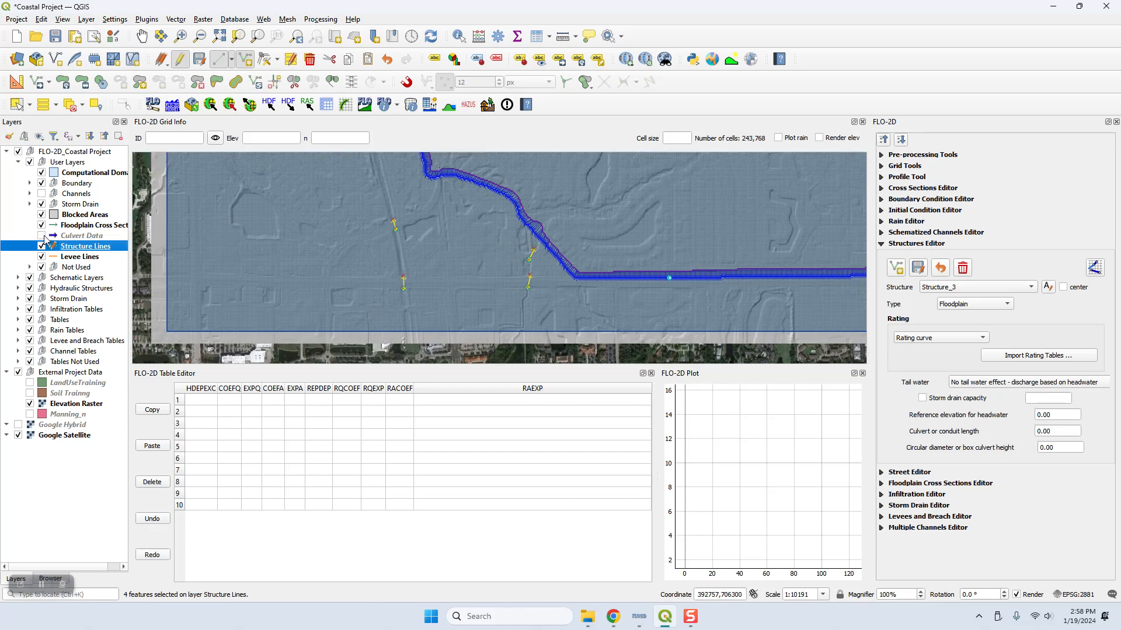
{"action": "left_click", "coordinate": [42, 236]}
{"action": "left_click", "coordinate": [40, 237]}
{"action": "left_click", "coordinate": [919, 270]}
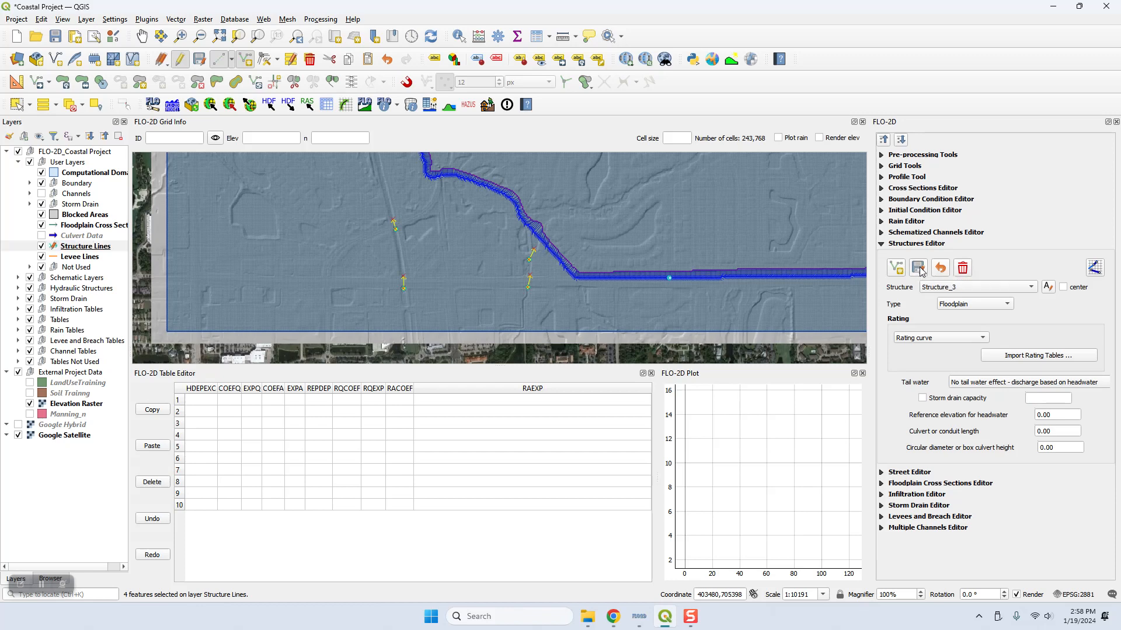
{"action": "left_click", "coordinate": [975, 288]}
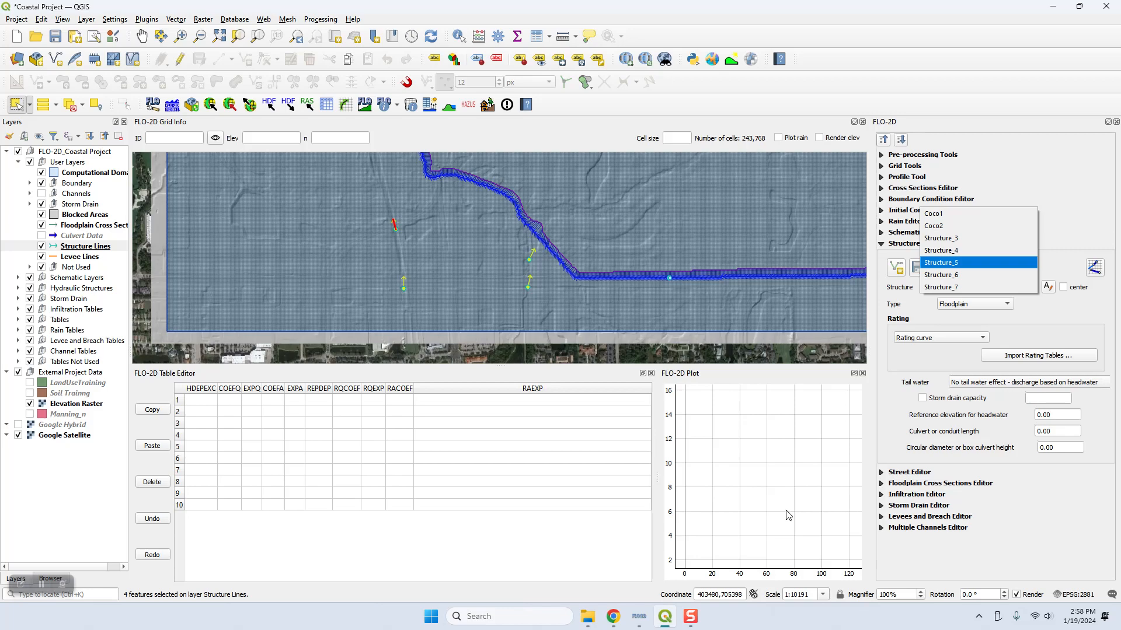
Step: Switch to Chrome and read the Culverts tutorial's copy process and Step 4 on assigning structure attributes, including the widget and table data
{"action": "left_click", "coordinate": [616, 622]}
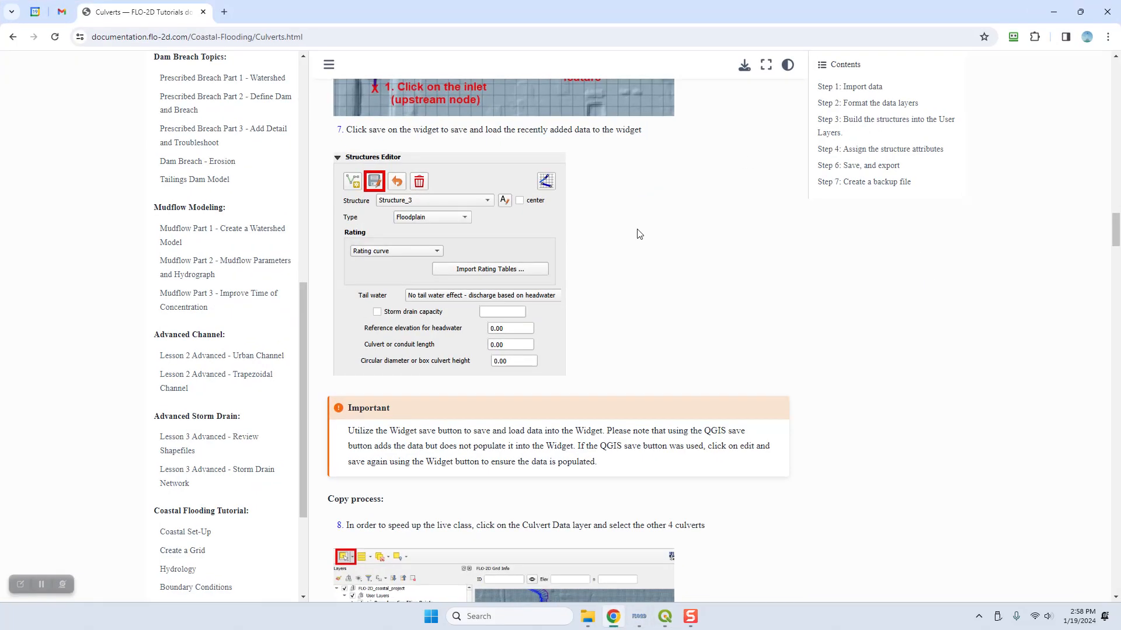
{"action": "scroll", "coordinate": [642, 349], "scroll_direction": "down", "scroll_amount": 1}
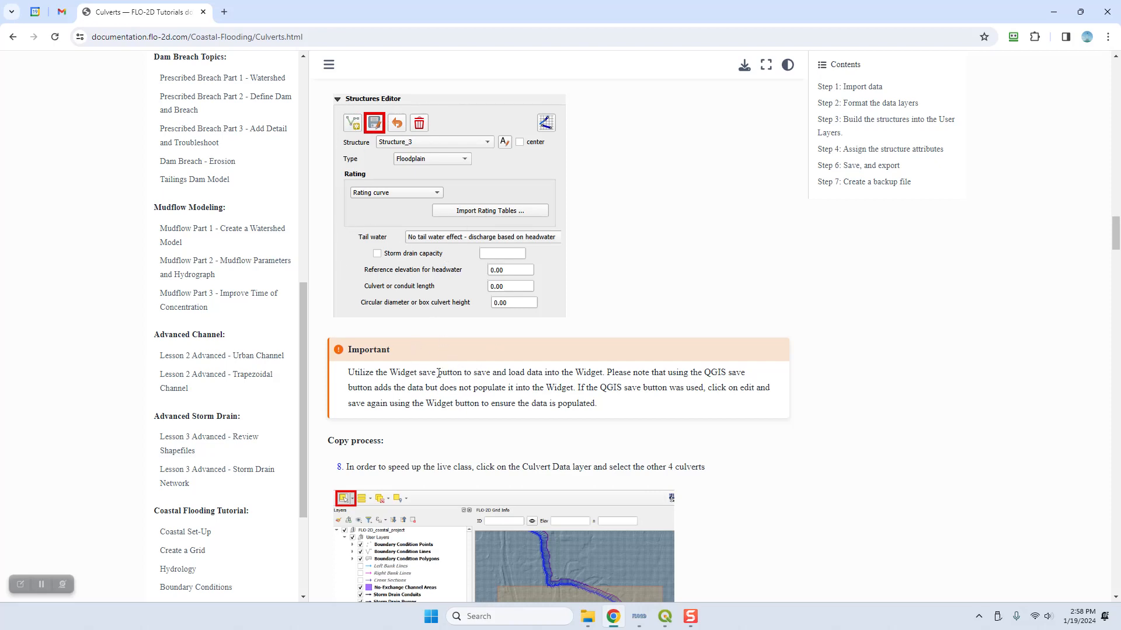
{"action": "scroll", "coordinate": [438, 373], "scroll_direction": "down", "scroll_amount": 6}
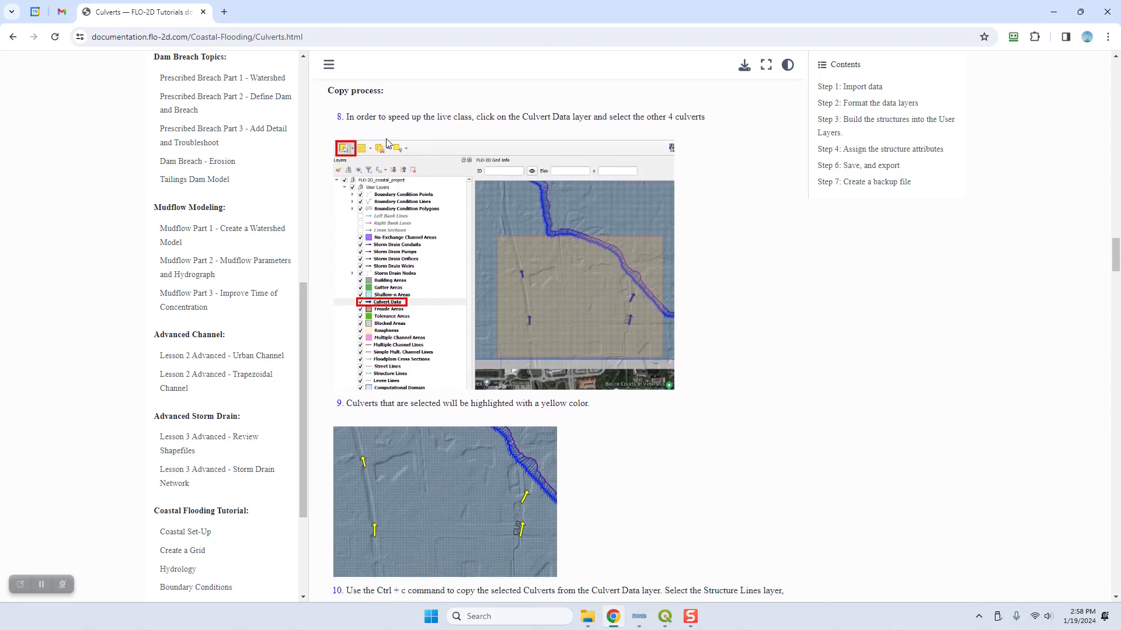
{"action": "scroll", "coordinate": [463, 492], "scroll_direction": "down", "scroll_amount": 1}
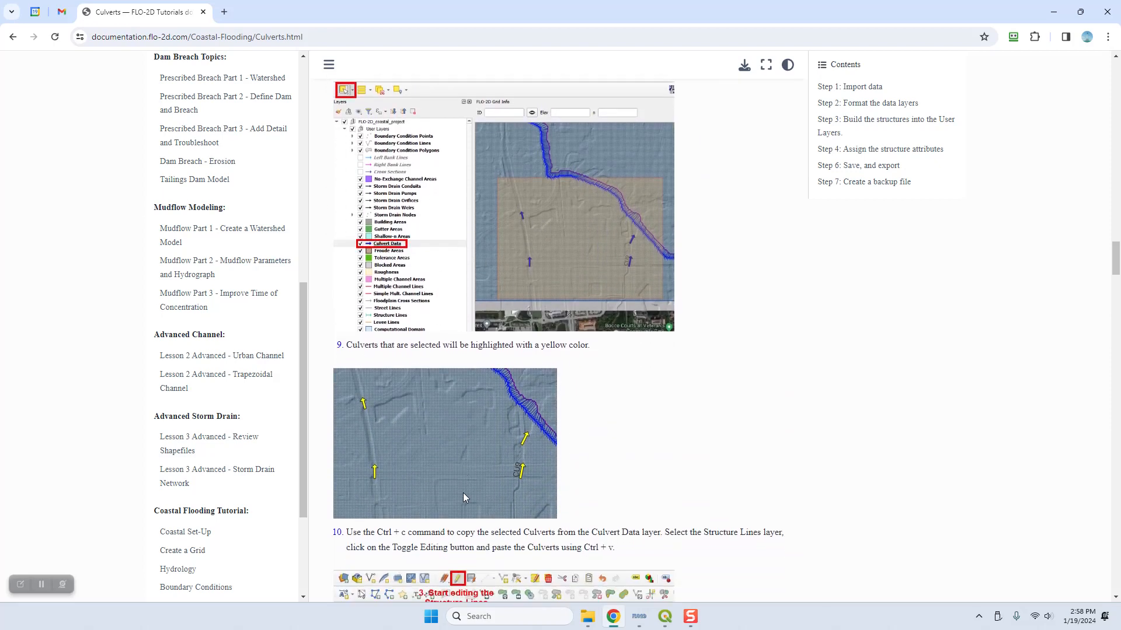
{"action": "scroll", "coordinate": [464, 492], "scroll_direction": "up", "scroll_amount": 2}
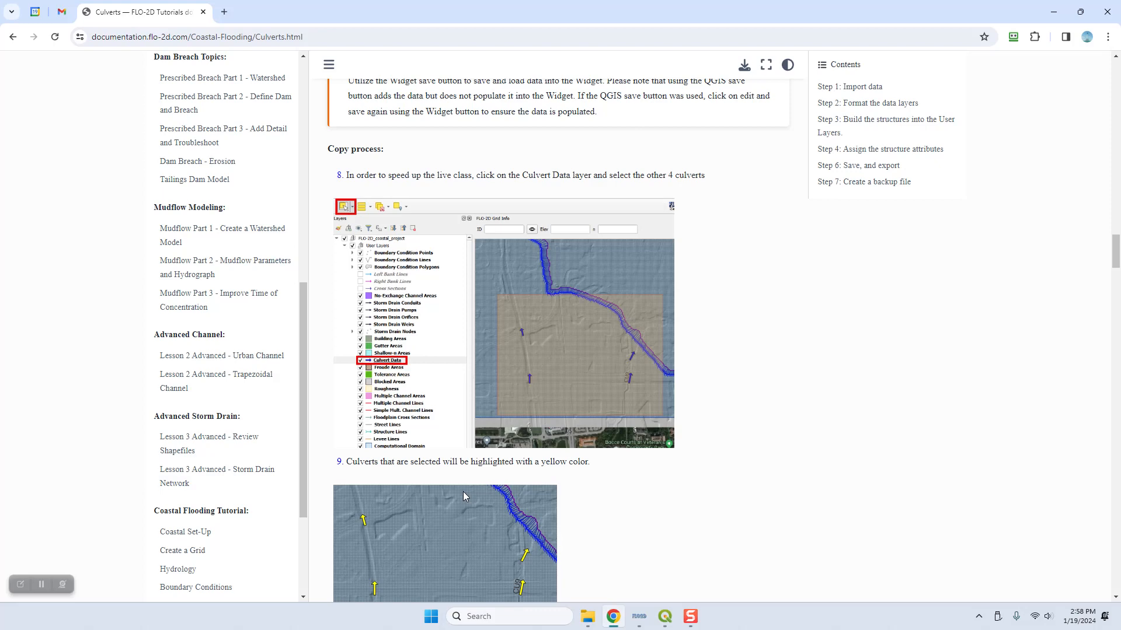
{"action": "scroll", "coordinate": [463, 491], "scroll_direction": "down", "scroll_amount": 3}
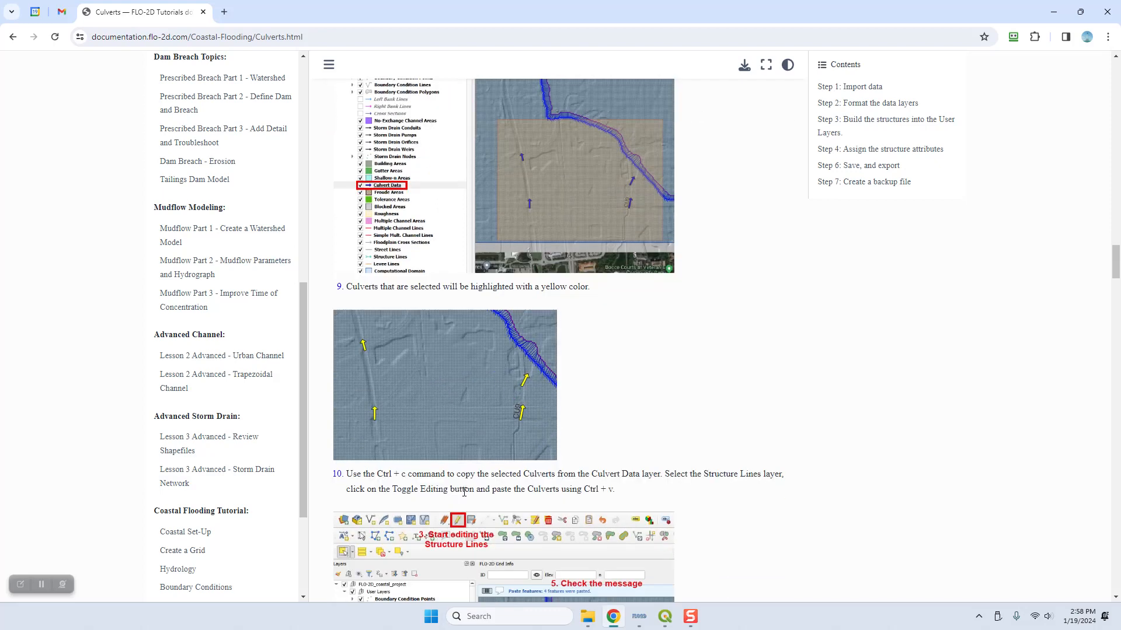
{"action": "scroll", "coordinate": [463, 491], "scroll_direction": "down", "scroll_amount": 4}
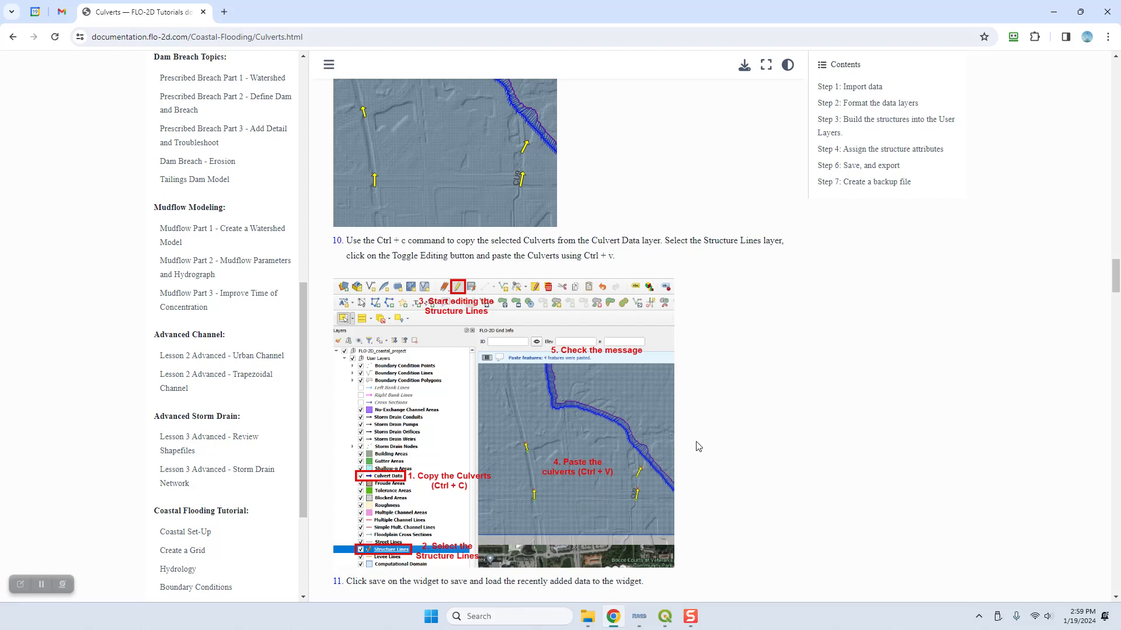
{"action": "scroll", "coordinate": [697, 446], "scroll_direction": "down", "scroll_amount": 7}
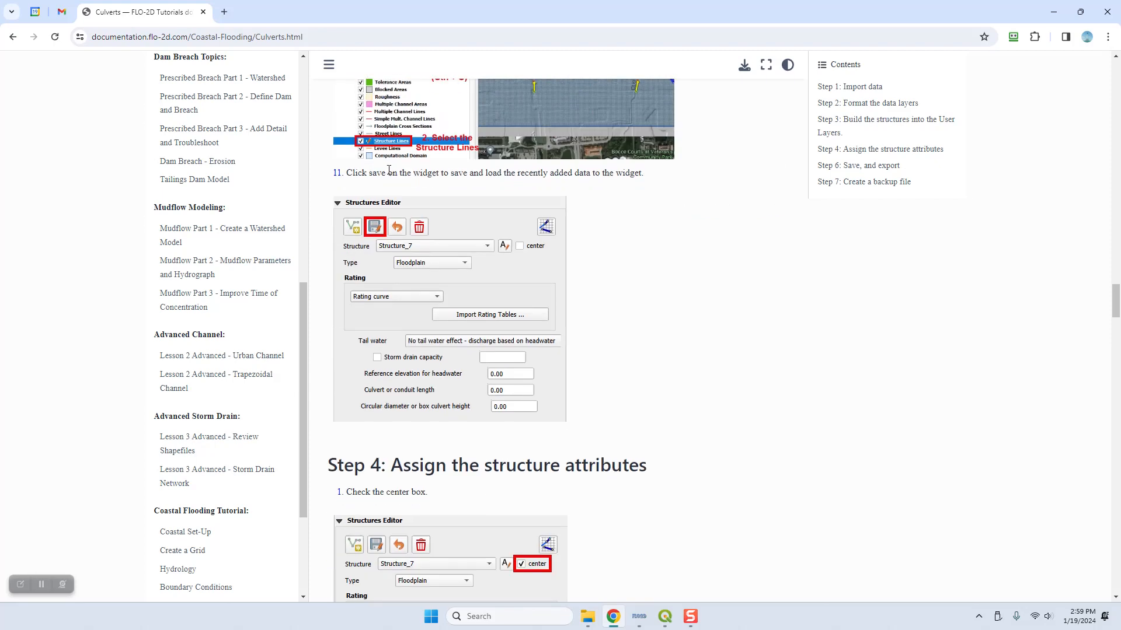
{"action": "scroll", "coordinate": [534, 389], "scroll_direction": "down", "scroll_amount": 3}
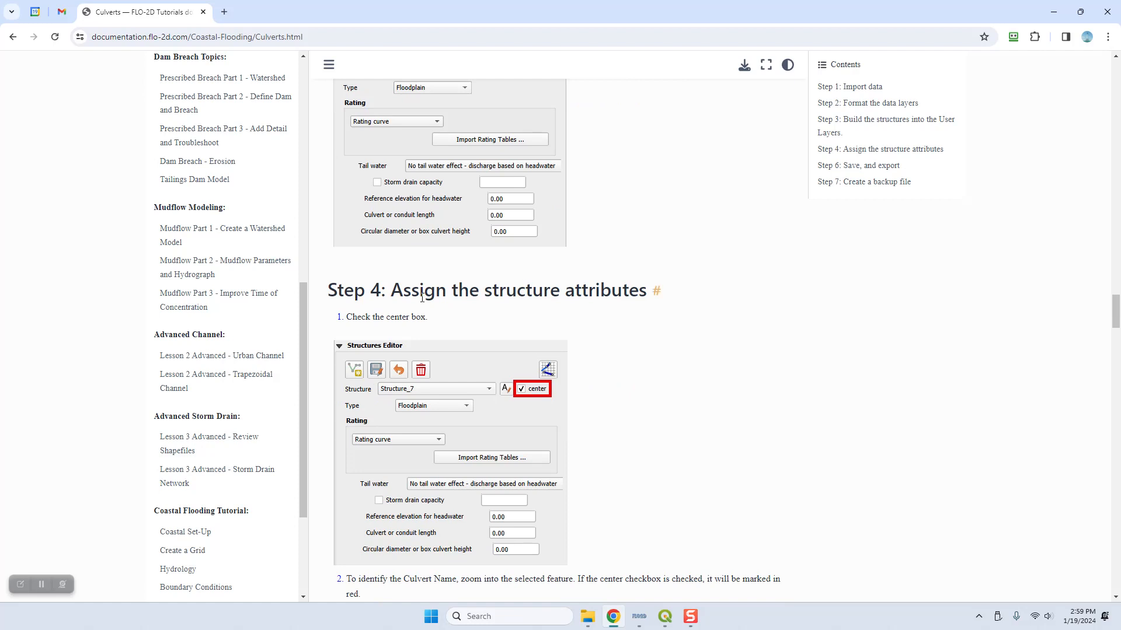
{"action": "scroll", "coordinate": [645, 383], "scroll_direction": "down", "scroll_amount": 2}
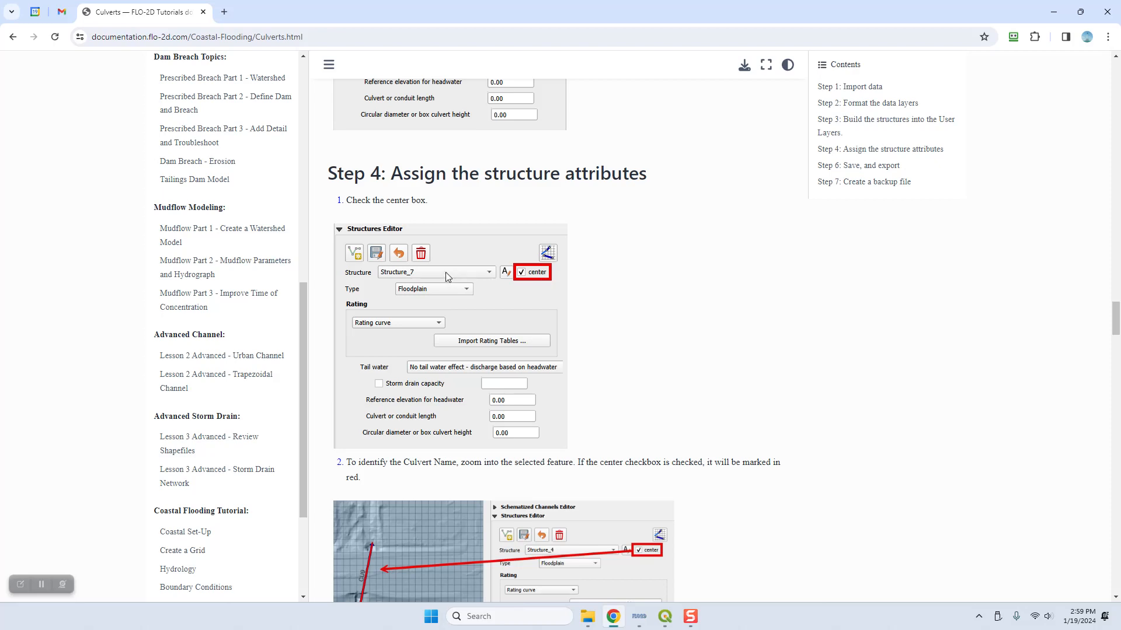
{"action": "scroll", "coordinate": [446, 272], "scroll_direction": "down", "scroll_amount": 3}
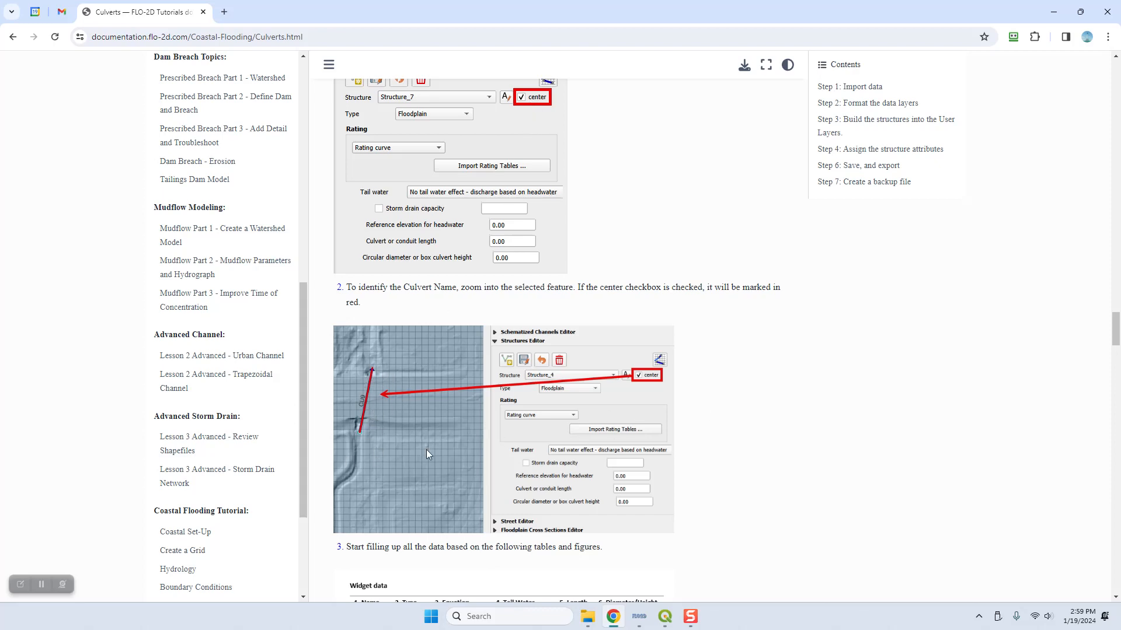
{"action": "scroll", "coordinate": [609, 443], "scroll_direction": "down", "scroll_amount": 6}
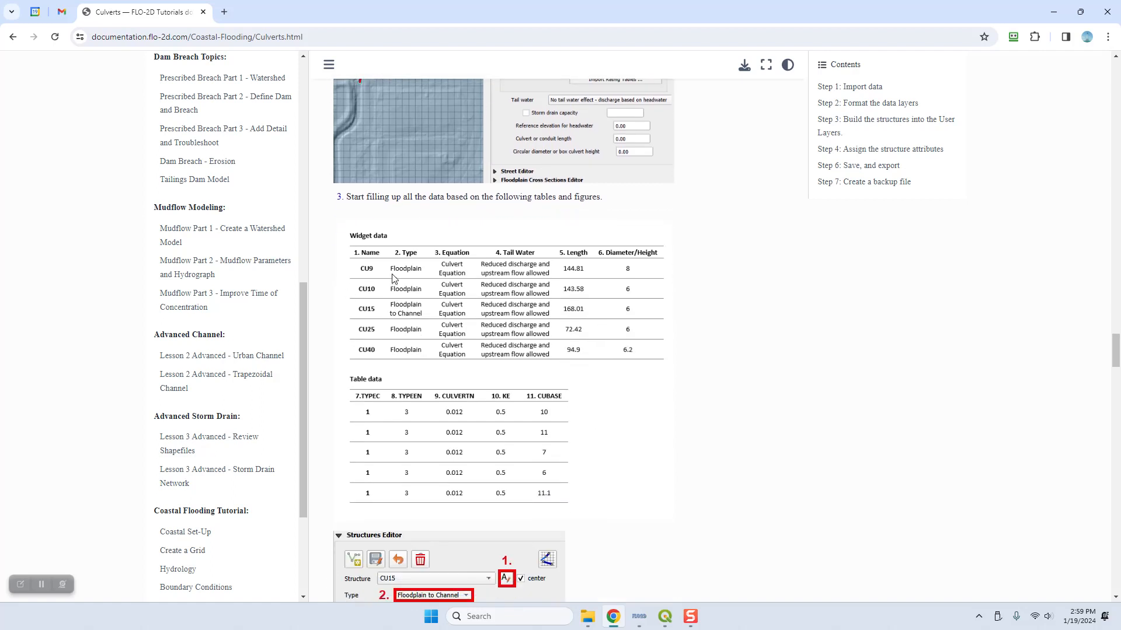
Step: Review the tutorial's culvert tables, return to QGIS, turn on centering in the Structures Editor and select Structure_3
{"action": "scroll", "coordinate": [356, 263], "scroll_direction": "down", "scroll_amount": 1}
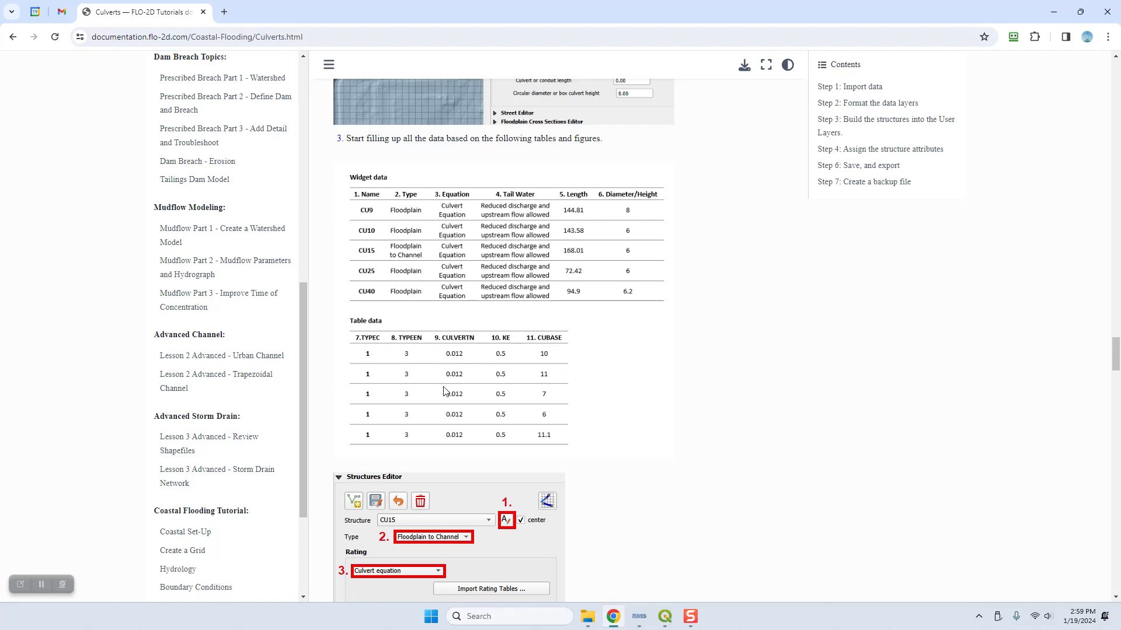
{"action": "left_click", "coordinate": [665, 616]}
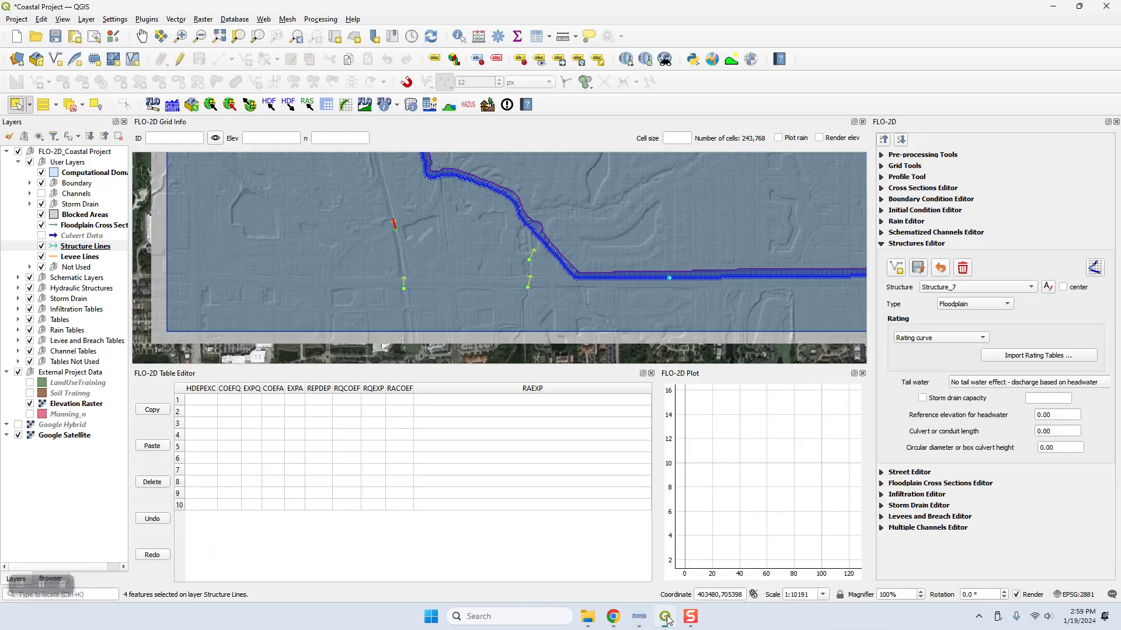
{"action": "left_click", "coordinate": [937, 287]}
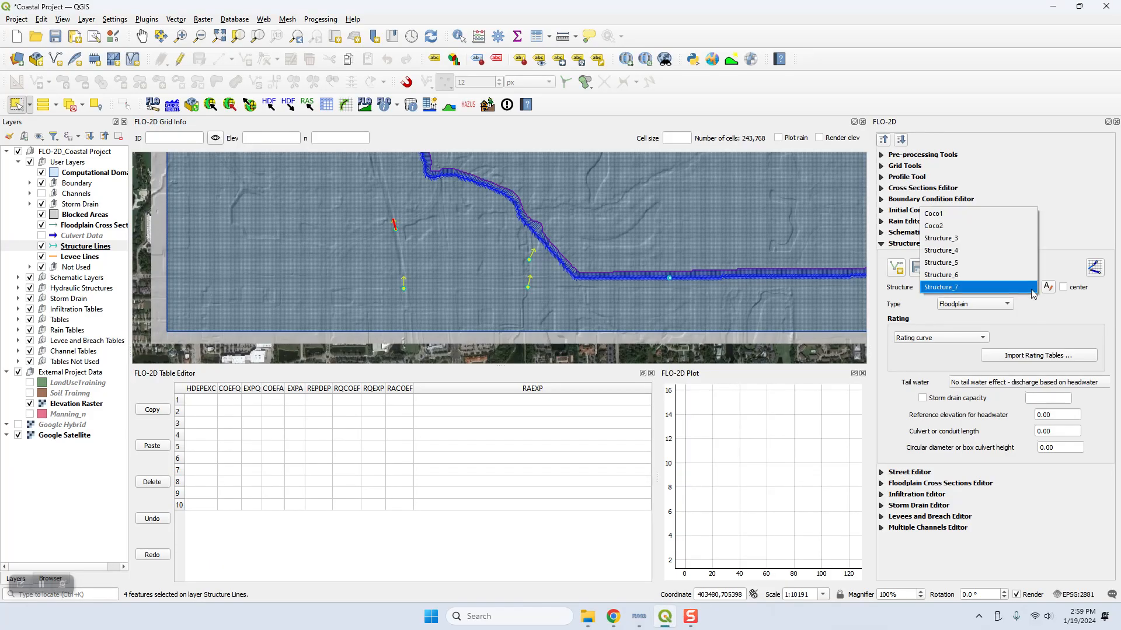
{"action": "left_click", "coordinate": [1063, 289]}
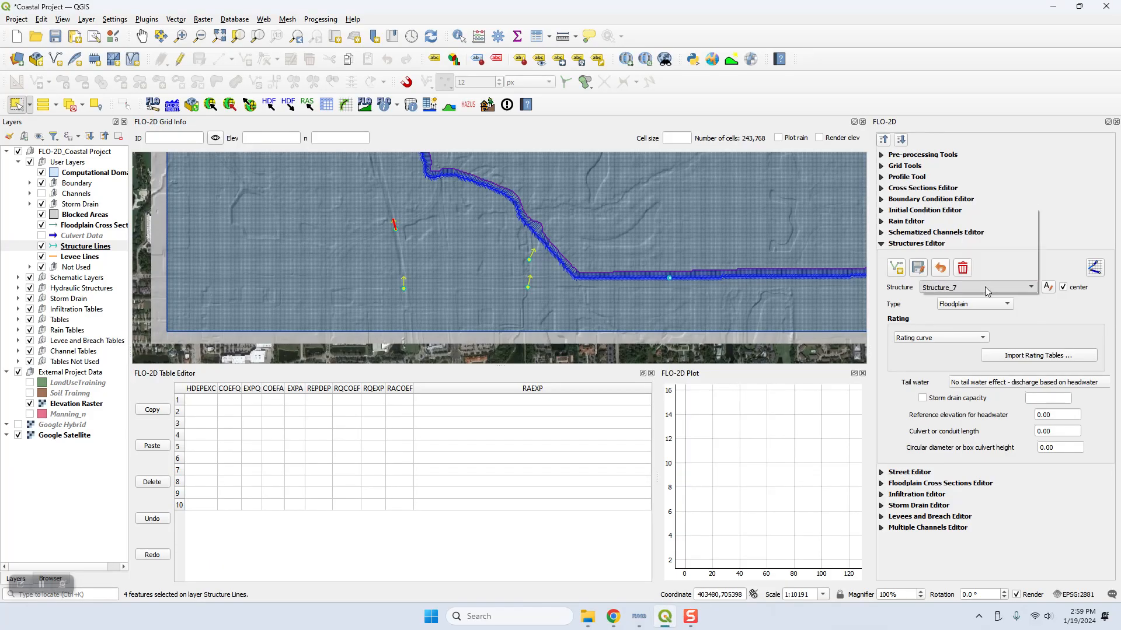
{"action": "left_click", "coordinate": [985, 286]}
{"action": "left_click", "coordinate": [972, 241]}
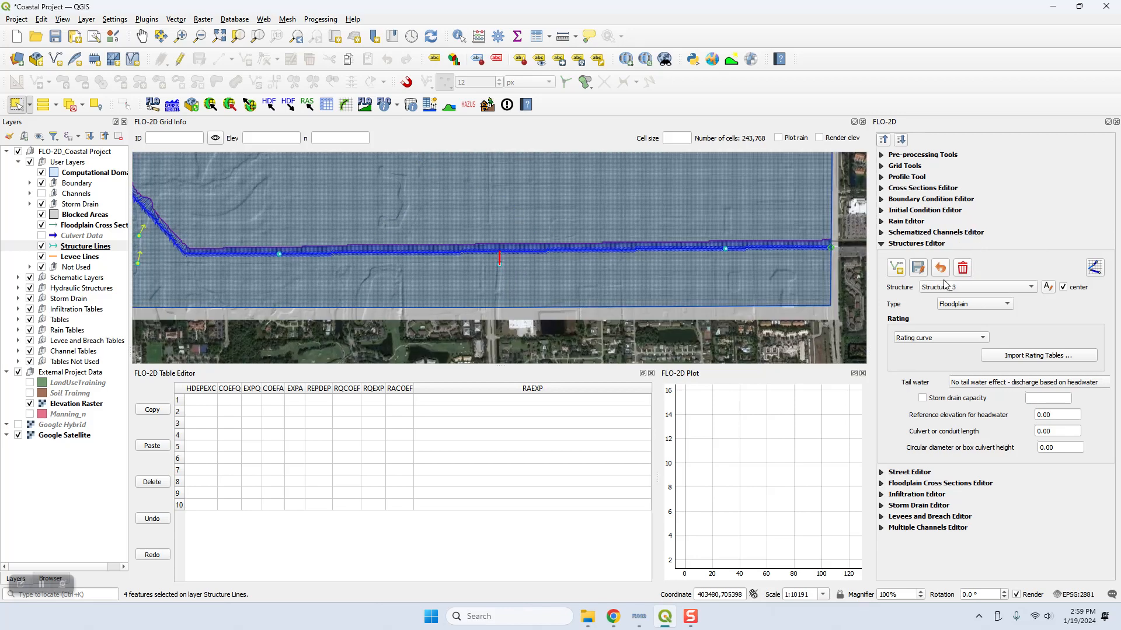
{"action": "scroll", "coordinate": [517, 262], "scroll_direction": "up", "scroll_amount": 2}
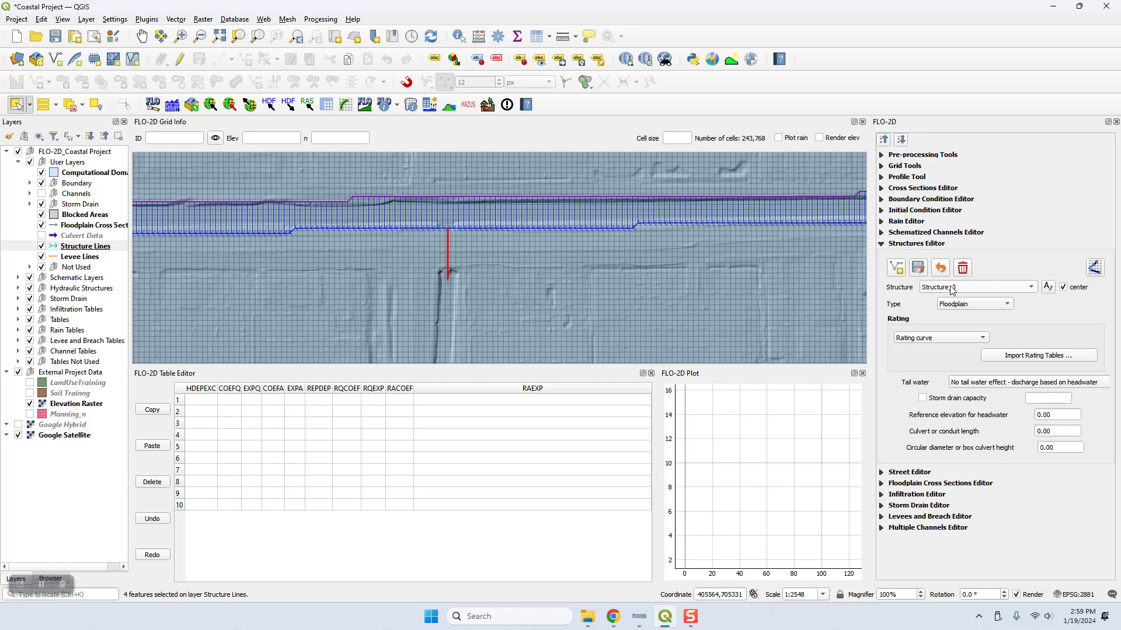
{"action": "scroll", "coordinate": [450, 272], "scroll_direction": "up", "scroll_amount": 2}
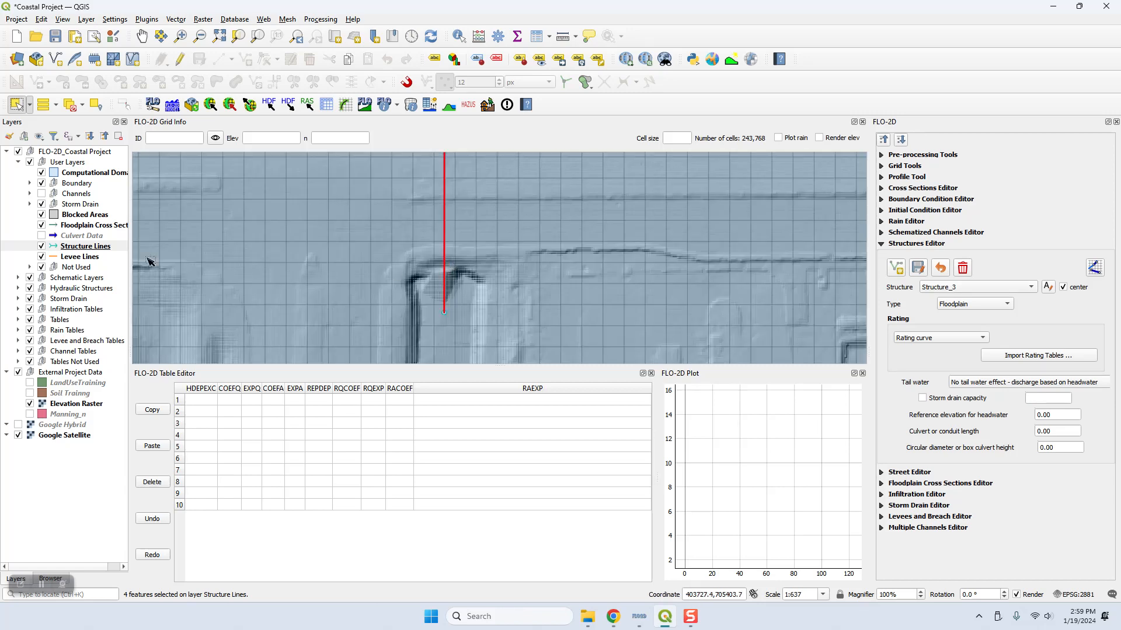
Step: Show the Culvert Data layer to identify the selected line and rename Structure_3 as CU15
{"action": "left_click", "coordinate": [41, 235]}
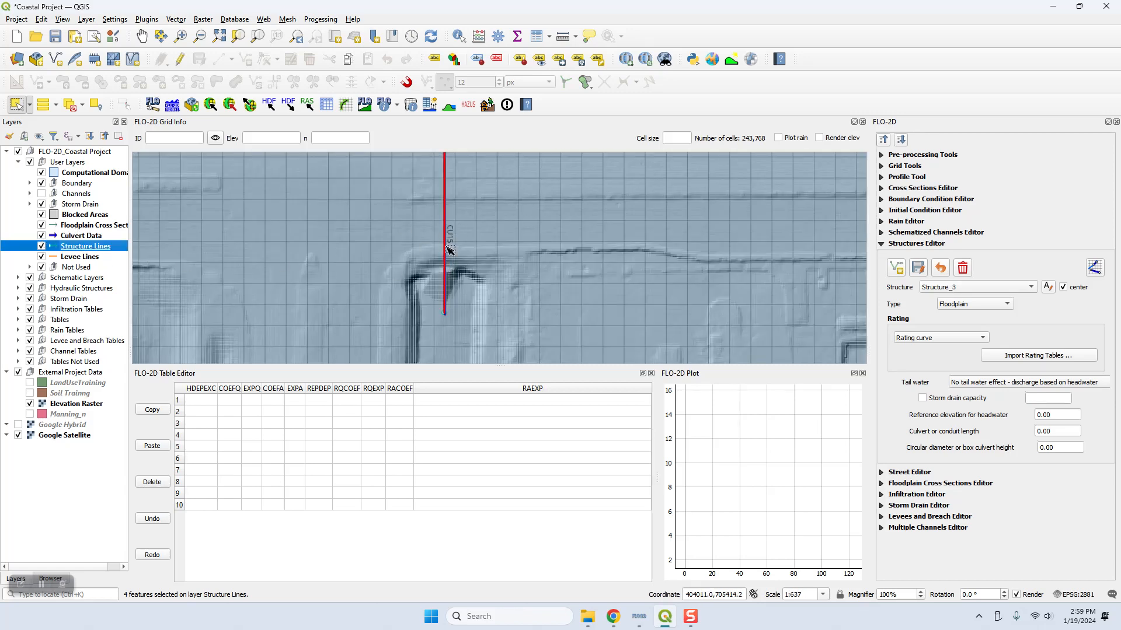
{"action": "left_click", "coordinate": [1049, 287]}
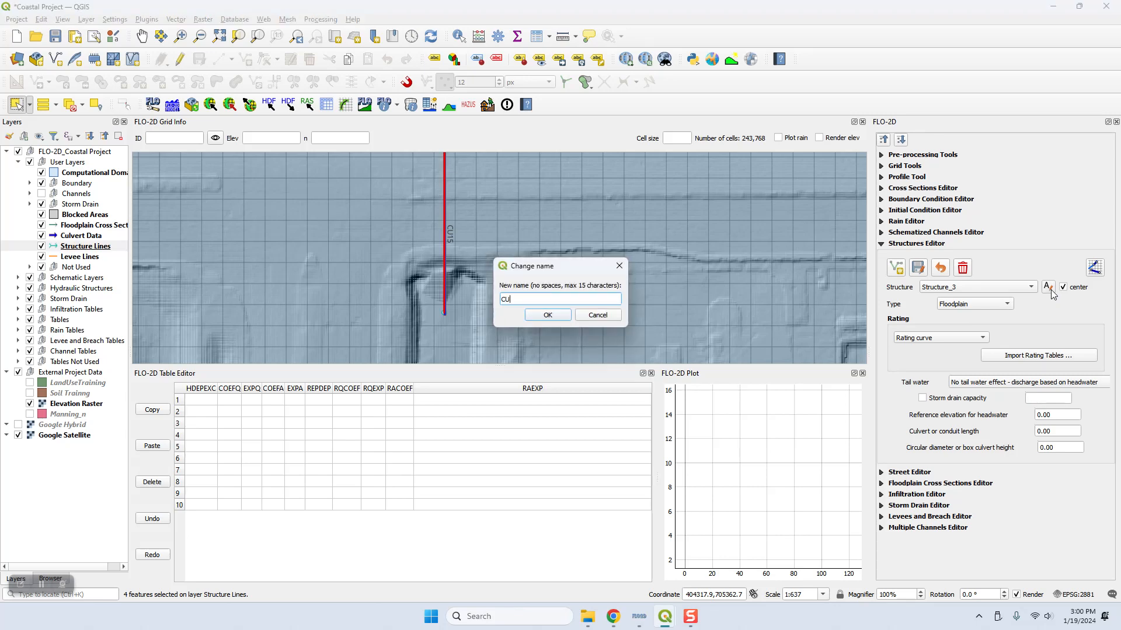
{"action": "key", "text": "Return"}
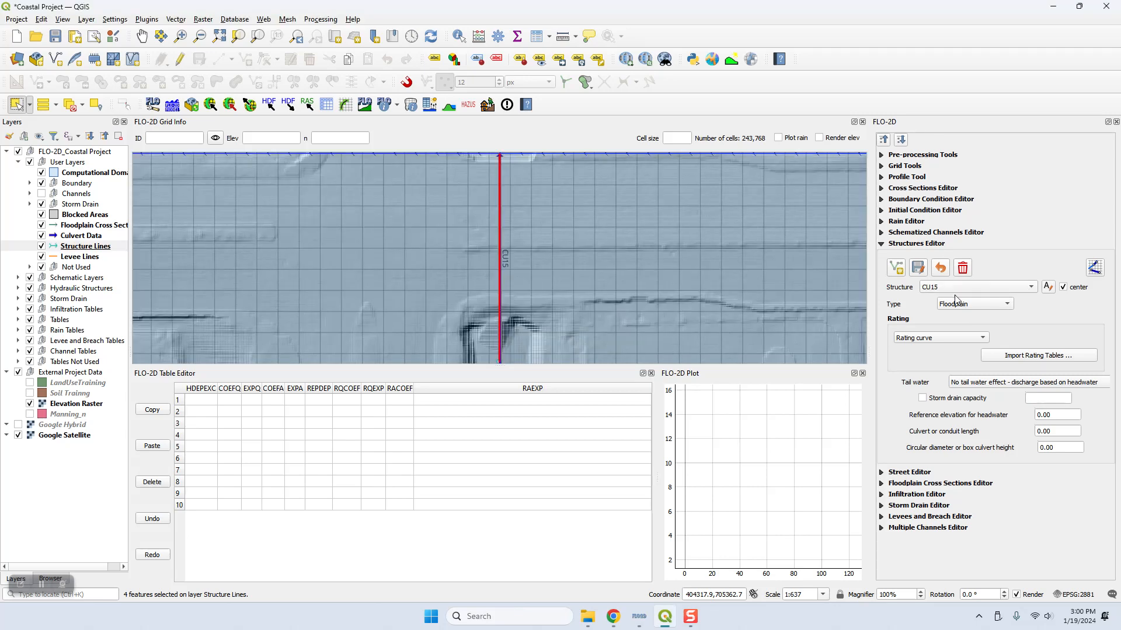
Step: Set CU15's type to Floodplain to Channel and its rating to Culvert equation
{"action": "left_click", "coordinate": [974, 308]}
{"action": "left_click", "coordinate": [963, 328]}
{"action": "scroll", "coordinate": [571, 304], "scroll_direction": "down", "scroll_amount": 1}
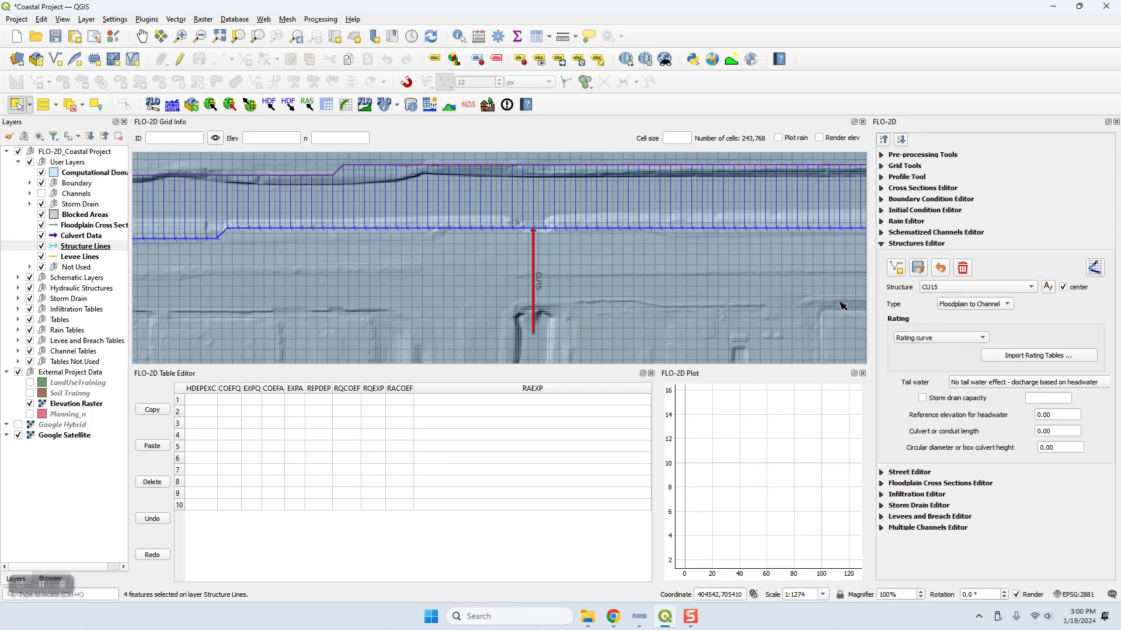
{"action": "left_click", "coordinate": [928, 338]}
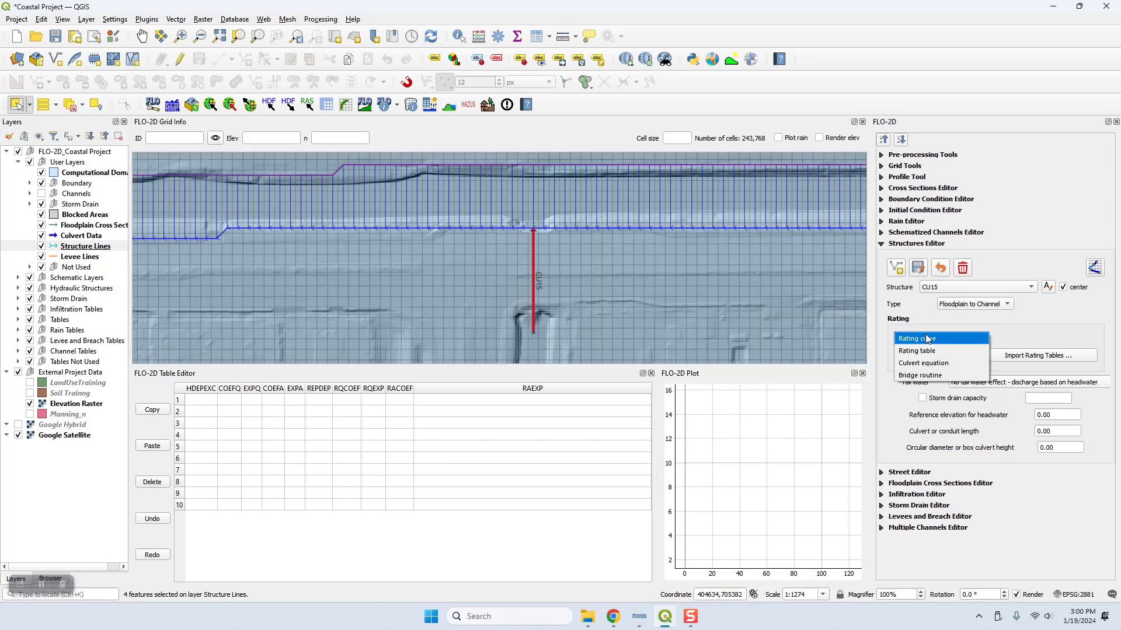
{"action": "left_click", "coordinate": [928, 368]}
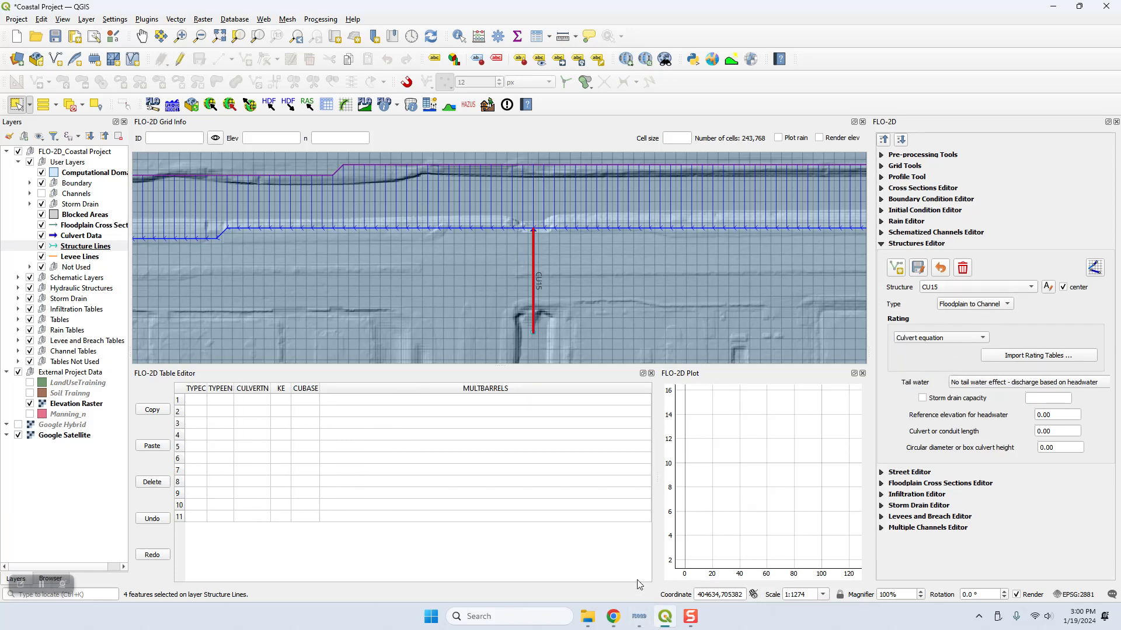
Step: Look up CU15 in the Chrome tutorial and set its conduit length to 168, height to 6 and tail water to Reduced discharge and upstream flow allowed
{"action": "left_click", "coordinate": [613, 616]}
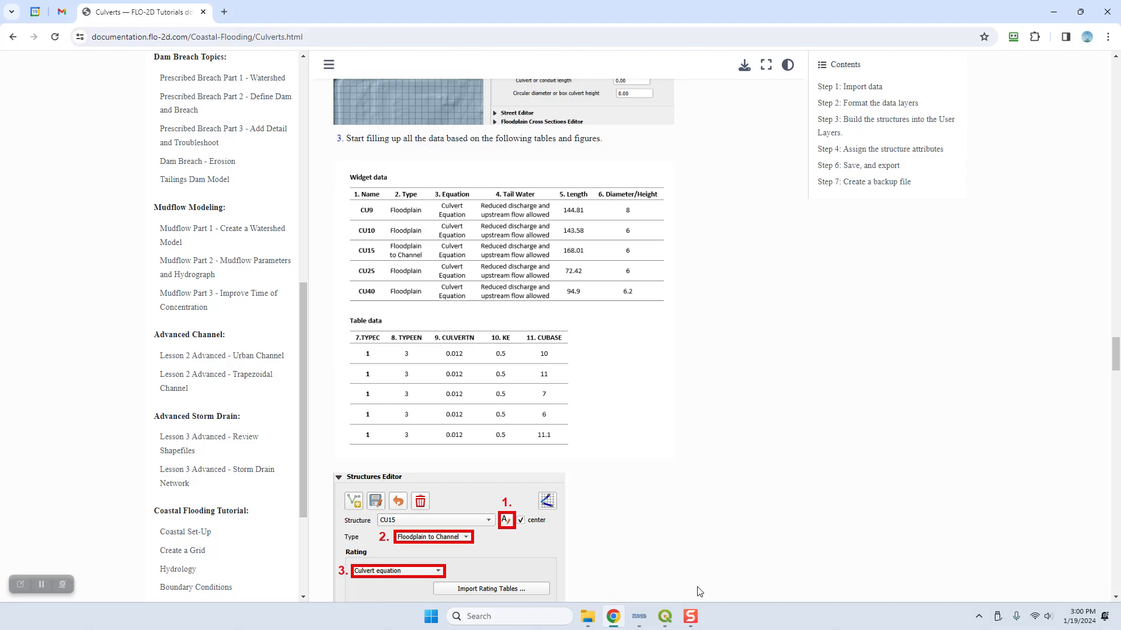
{"action": "left_click", "coordinate": [665, 617]}
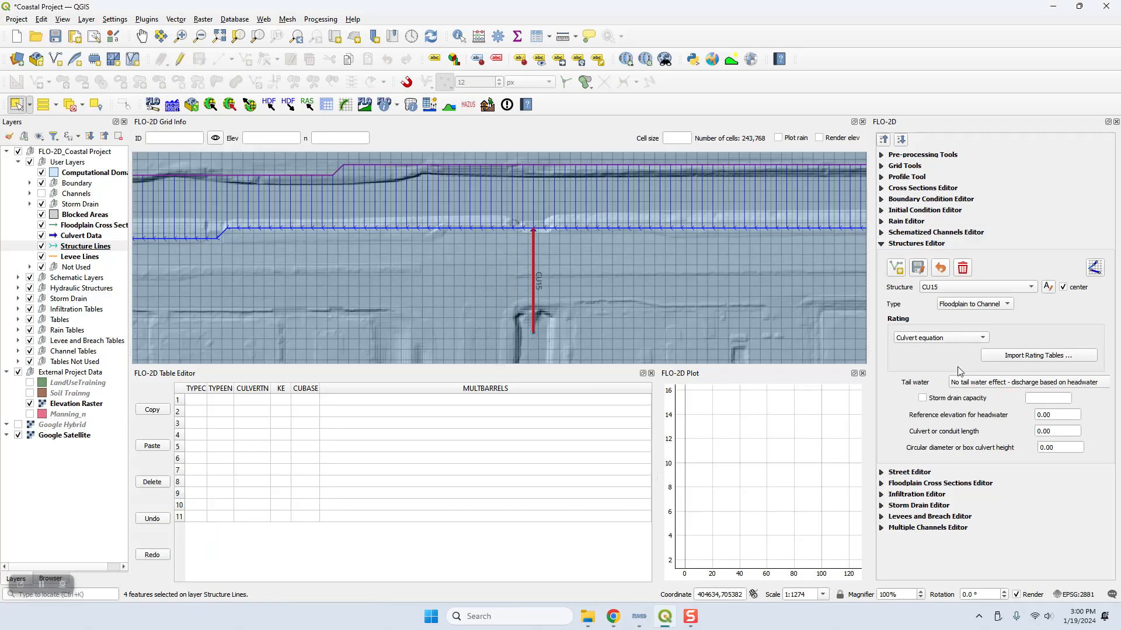
{"action": "double_click", "coordinate": [1061, 429]}
{"action": "type", "text": "168"}
{"action": "left_click_drag", "start_coordinate": [1053, 448], "coordinate": [1029, 447]}
{"action": "type", "text": "6"}
{"action": "key", "text": "Return"}
{"action": "left_click", "coordinate": [986, 386]}
{"action": "left_click", "coordinate": [988, 407]}
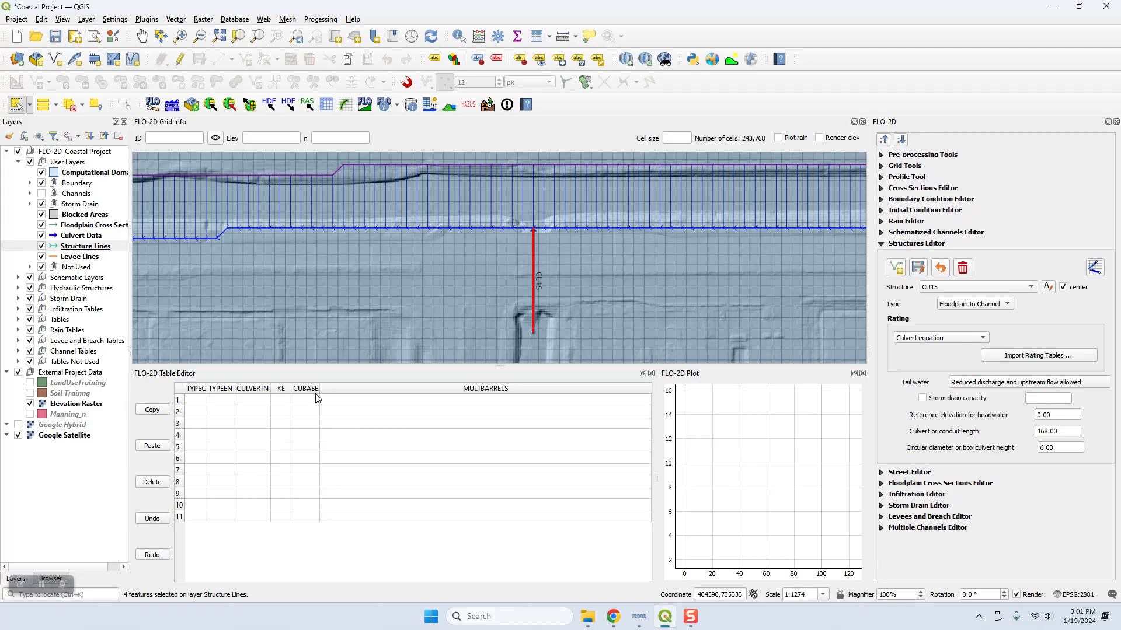
Step: Switch to Chrome and read the tutorial note explaining the TYPEC, TYPEEN, CULVERTN, KE and CUBASE culvert parameters
{"action": "left_click", "coordinate": [612, 621]}
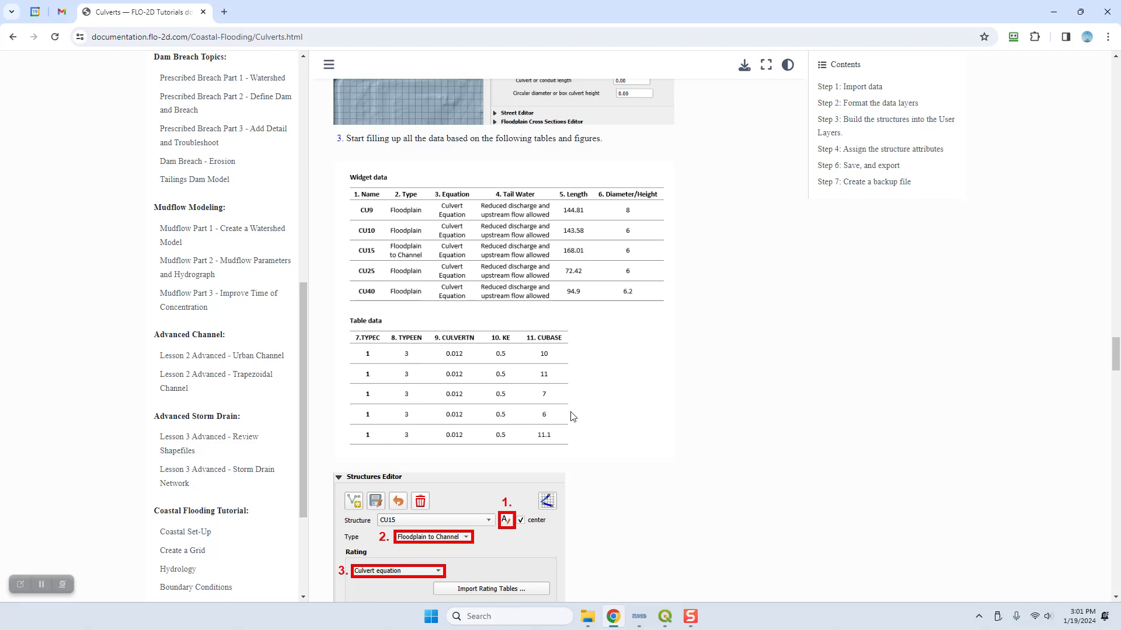
{"action": "scroll", "coordinate": [595, 418], "scroll_direction": "down", "scroll_amount": 10}
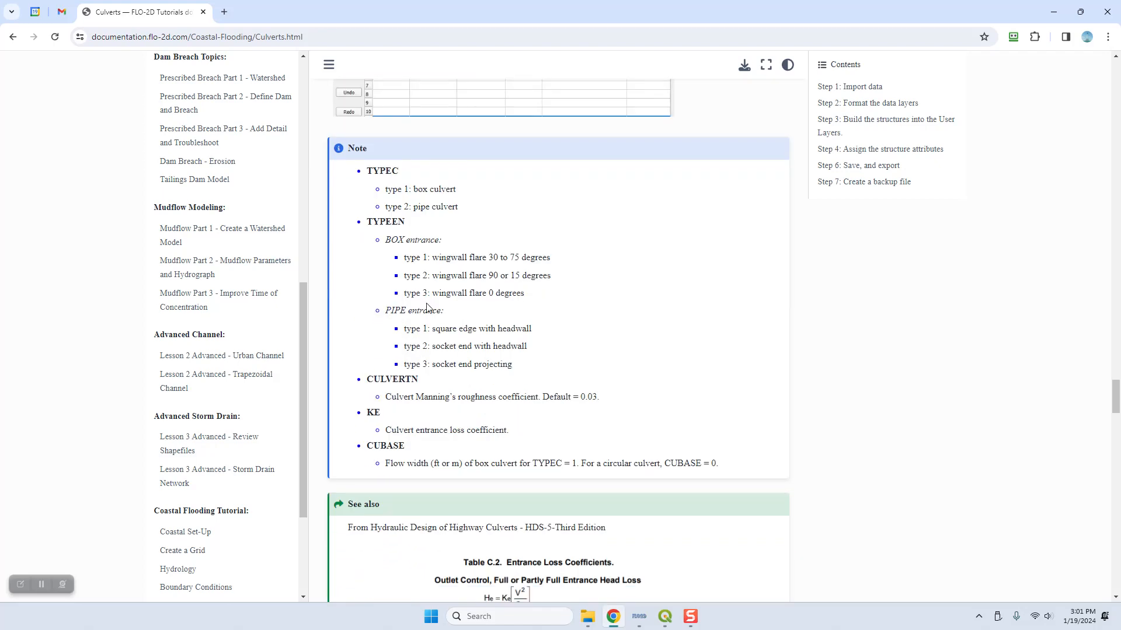
{"action": "scroll", "coordinate": [414, 332], "scroll_direction": "down", "scroll_amount": 6}
{"action": "scroll", "coordinate": [427, 369], "scroll_direction": "up", "scroll_amount": 5}
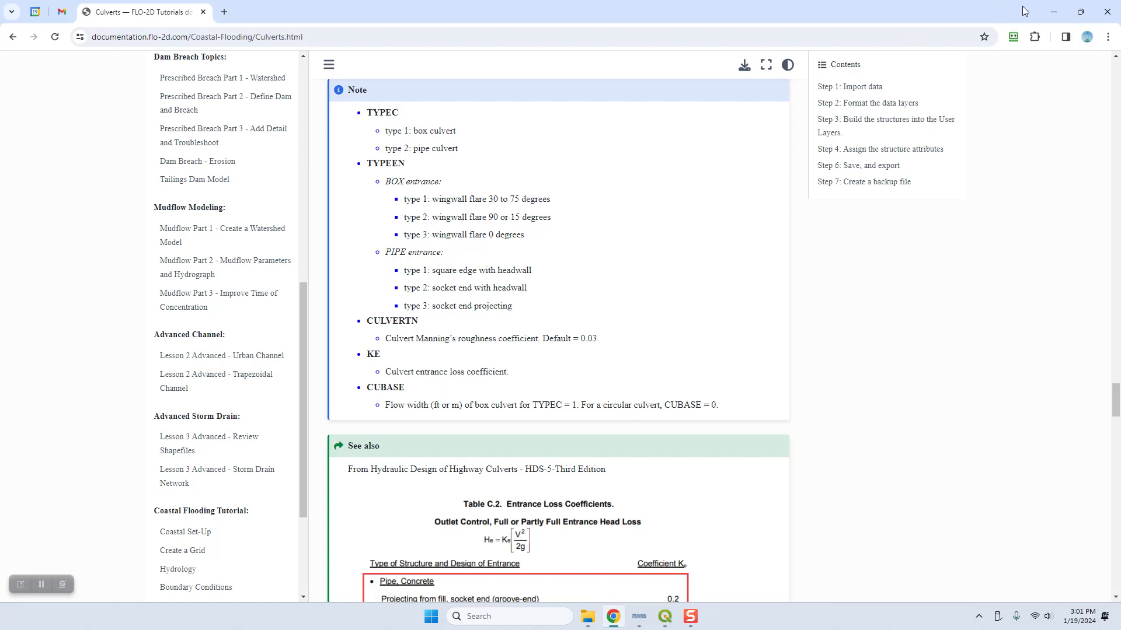
{"action": "left_click", "coordinate": [1062, 12]}
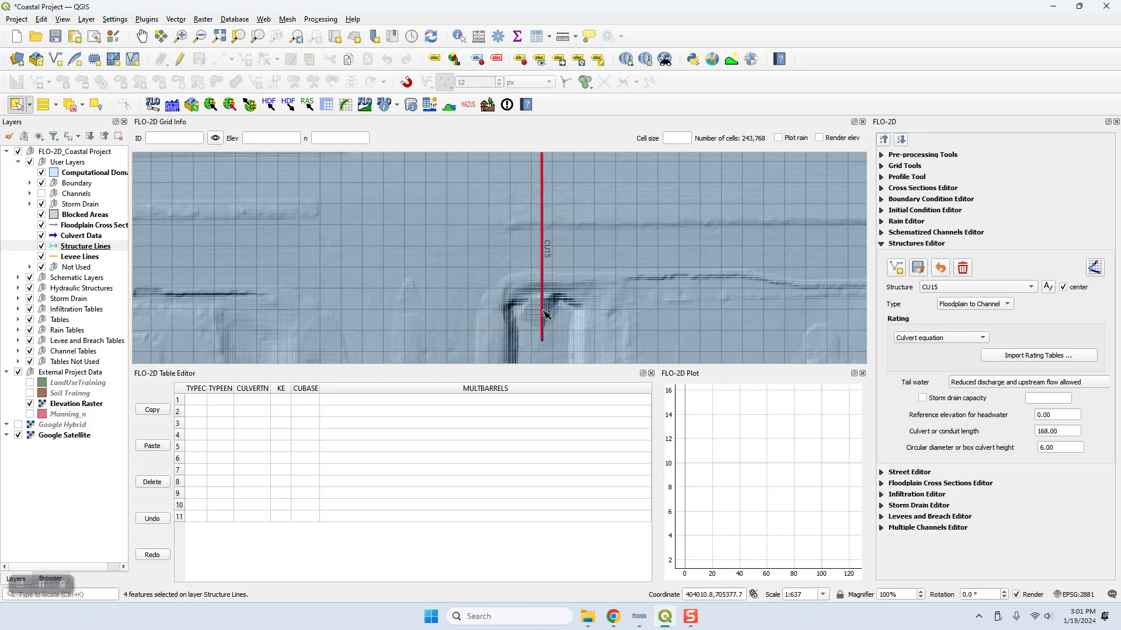
Step: Fill CU15's table row with TYPEC 1, TYPEEN 3, CULVERTN 0.012 and KE 0.5
{"action": "left_click", "coordinate": [199, 403]}
{"action": "type", "text": "1"}
{"action": "key", "text": "Tab"}
{"action": "double_click", "coordinate": [224, 402]}
{"action": "left_click", "coordinate": [239, 402]}
{"action": "type", "text": "0"}
{"action": "left_click", "coordinate": [281, 400]}
{"action": "type", "text": "0"}
{"action": "left_click", "coordinate": [307, 404]}
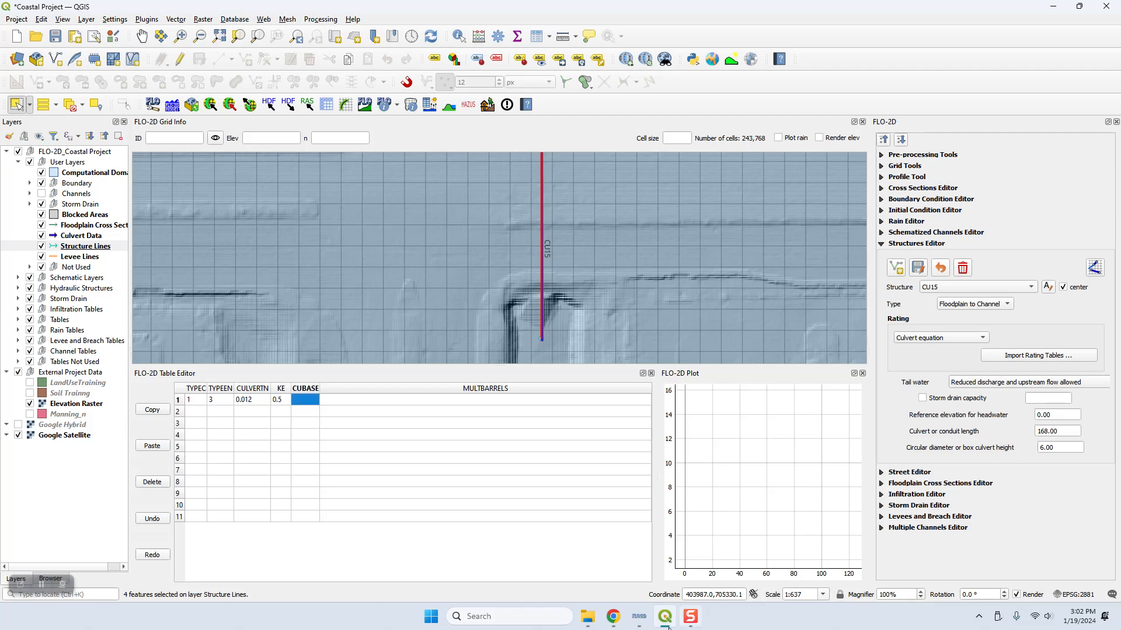
Step: Look up CU15's CUBASE in the Chrome tutorial, return to QGIS and set CUBASE to 7 and MULTBARRELS to 1
{"action": "left_click", "coordinate": [616, 621]}
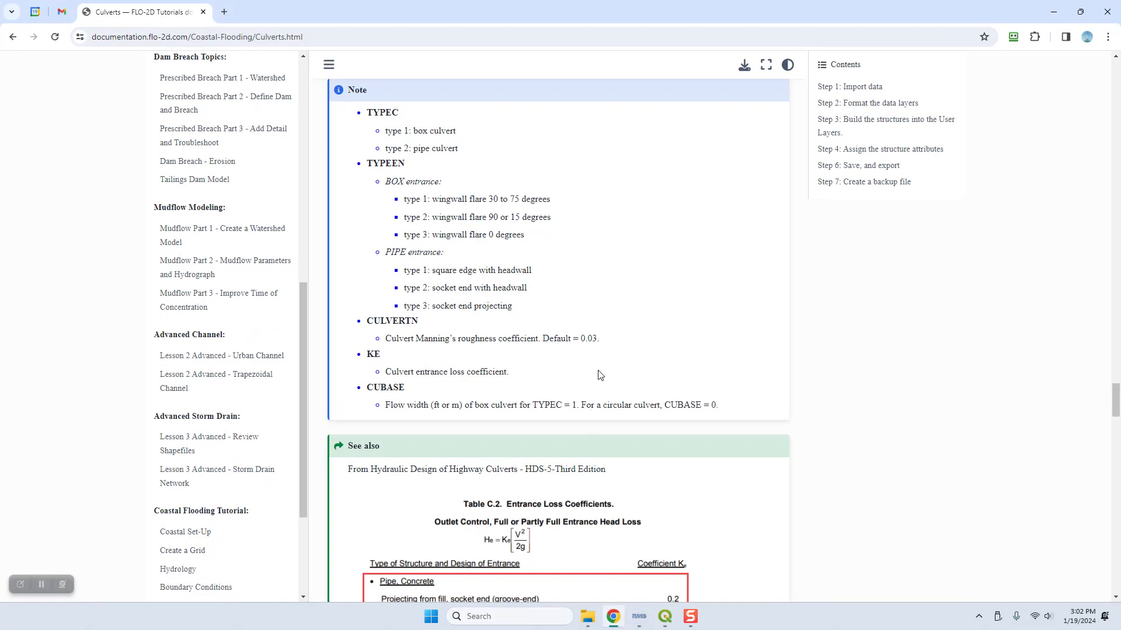
{"action": "scroll", "coordinate": [593, 403], "scroll_direction": "up", "scroll_amount": 15}
{"action": "scroll", "coordinate": [594, 373], "scroll_direction": "down", "scroll_amount": 4}
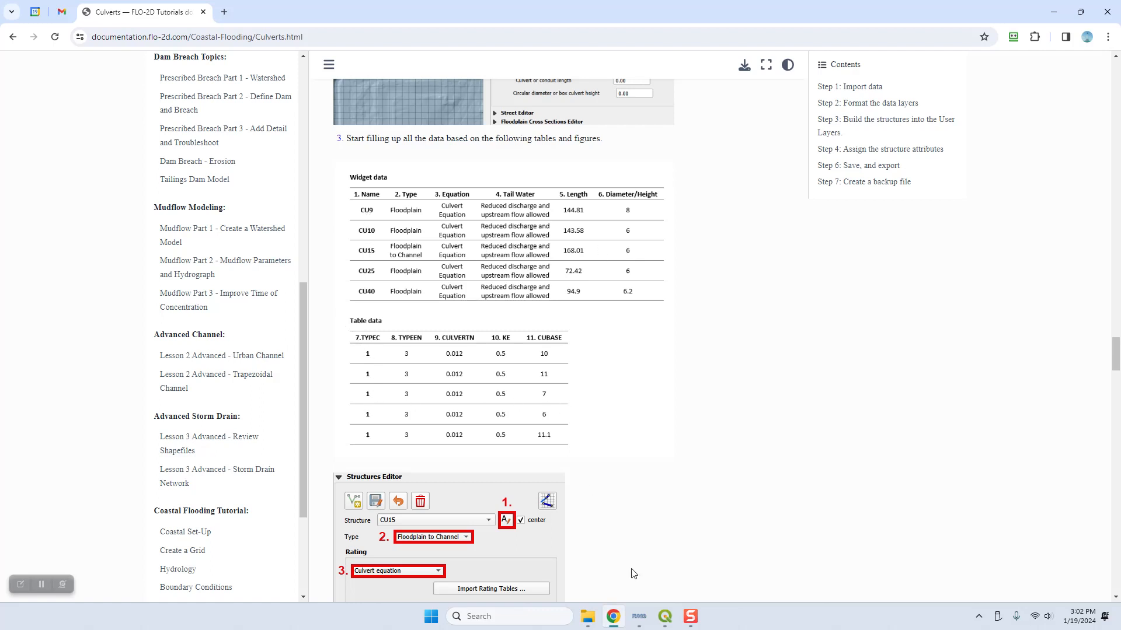
{"action": "left_click", "coordinate": [666, 617]}
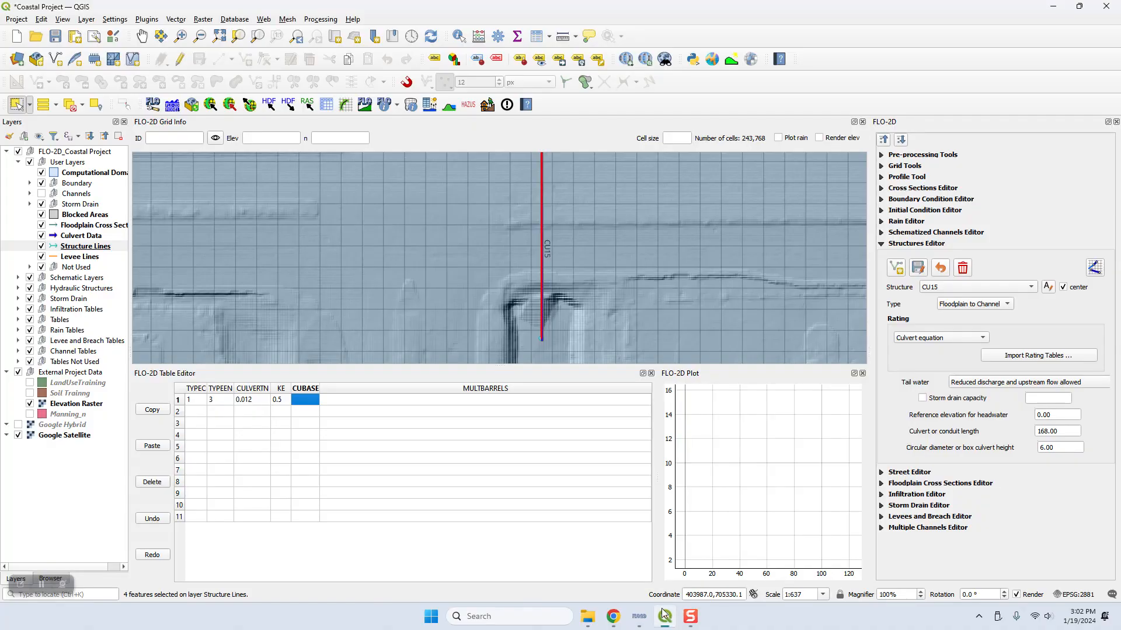
{"action": "type", "text": "7"}
{"action": "left_click", "coordinate": [338, 400]}
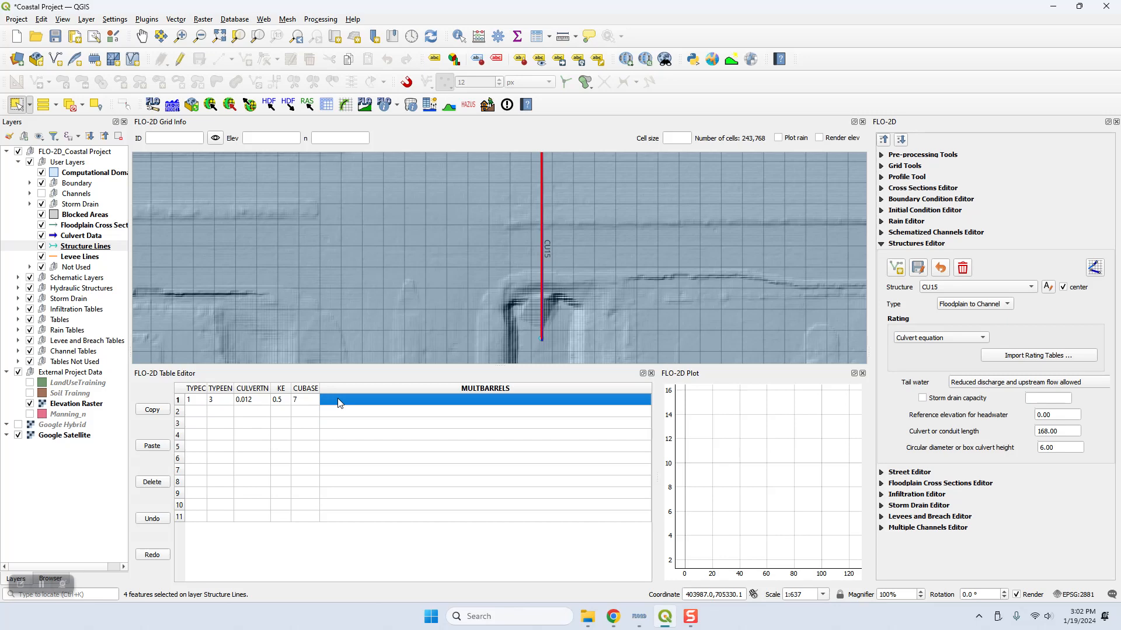
{"action": "type", "text": "1"}
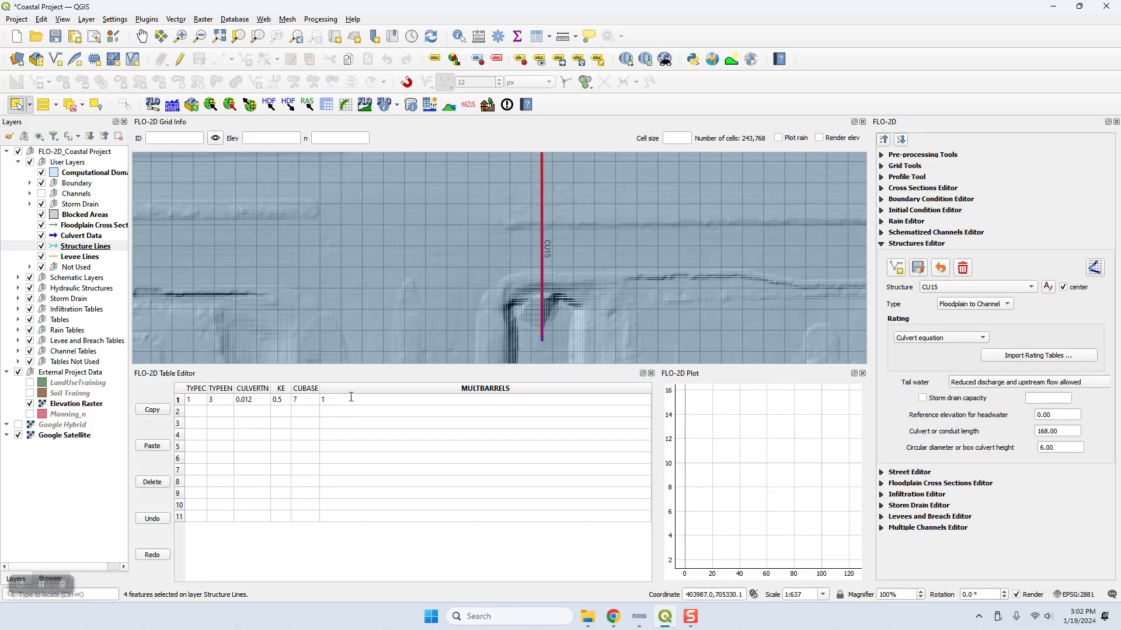
{"action": "left_click", "coordinate": [692, 625]}
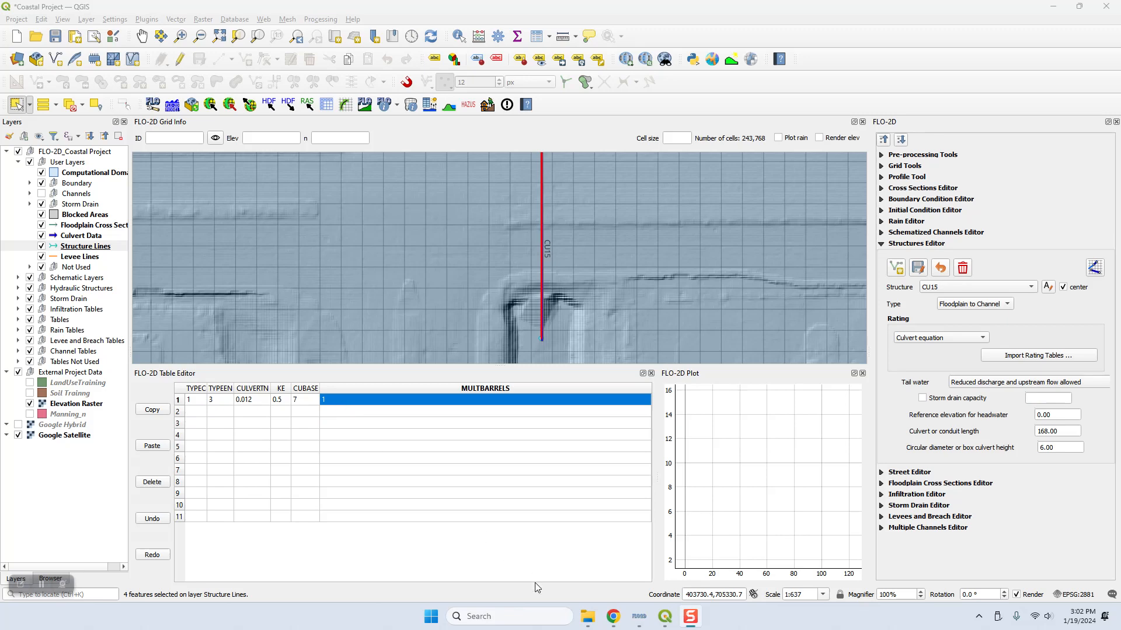
{"action": "mouse_move", "coordinate": [664, 621]}
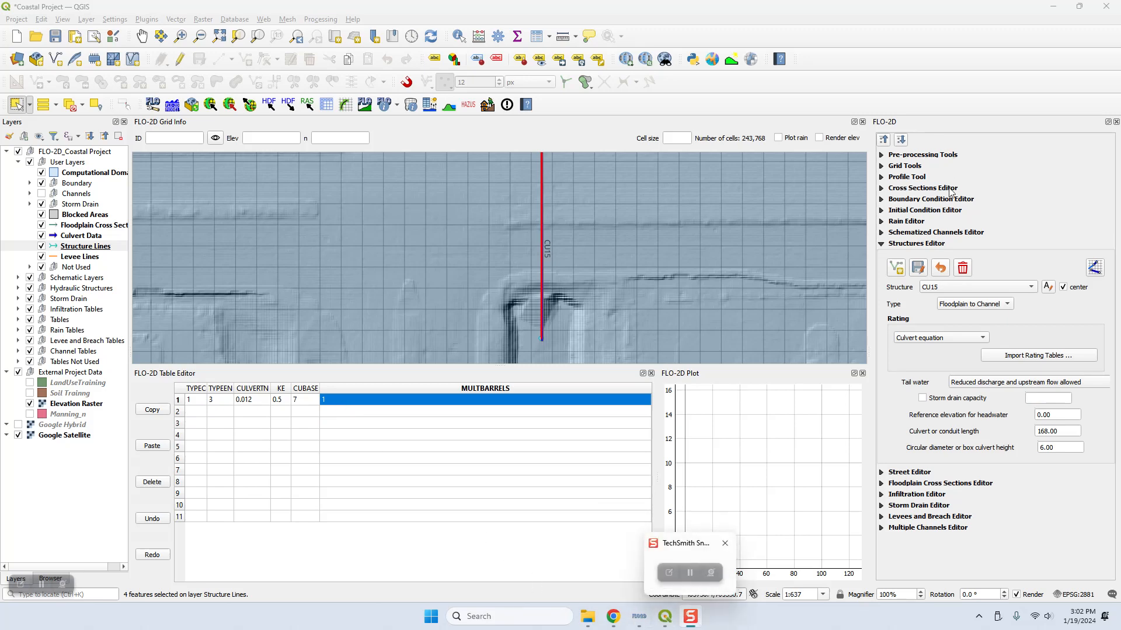
Step: Select Structure_4 in the Structures Editor and rename it CU9 to match its Culvert Data label
{"action": "left_click", "coordinate": [934, 286]}
{"action": "left_click", "coordinate": [940, 298]}
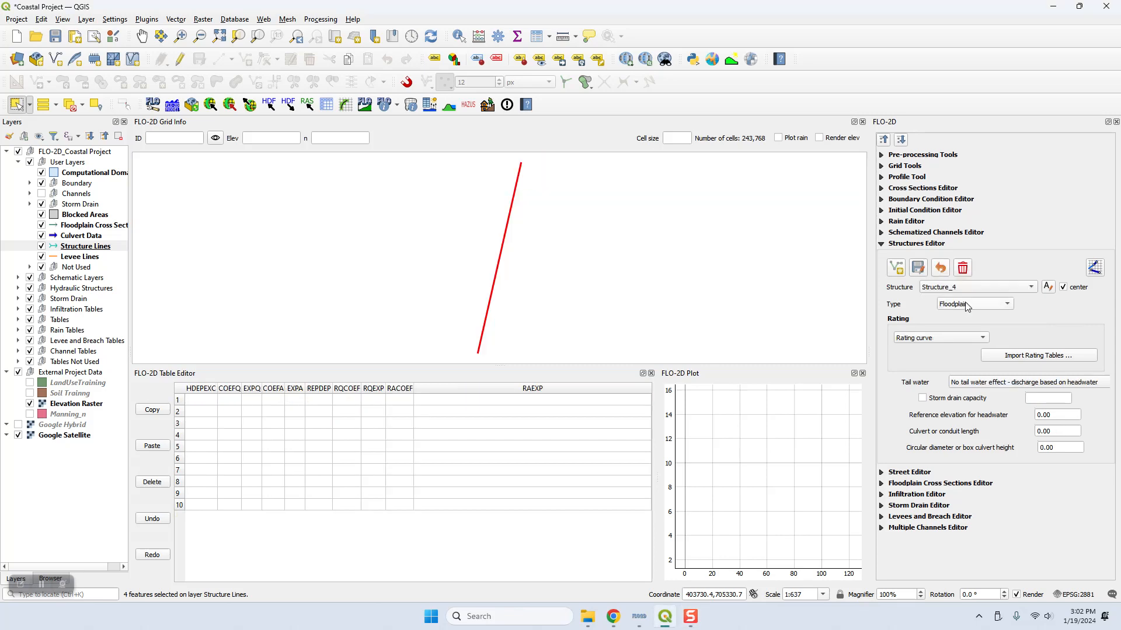
{"action": "left_click", "coordinate": [1047, 286]}
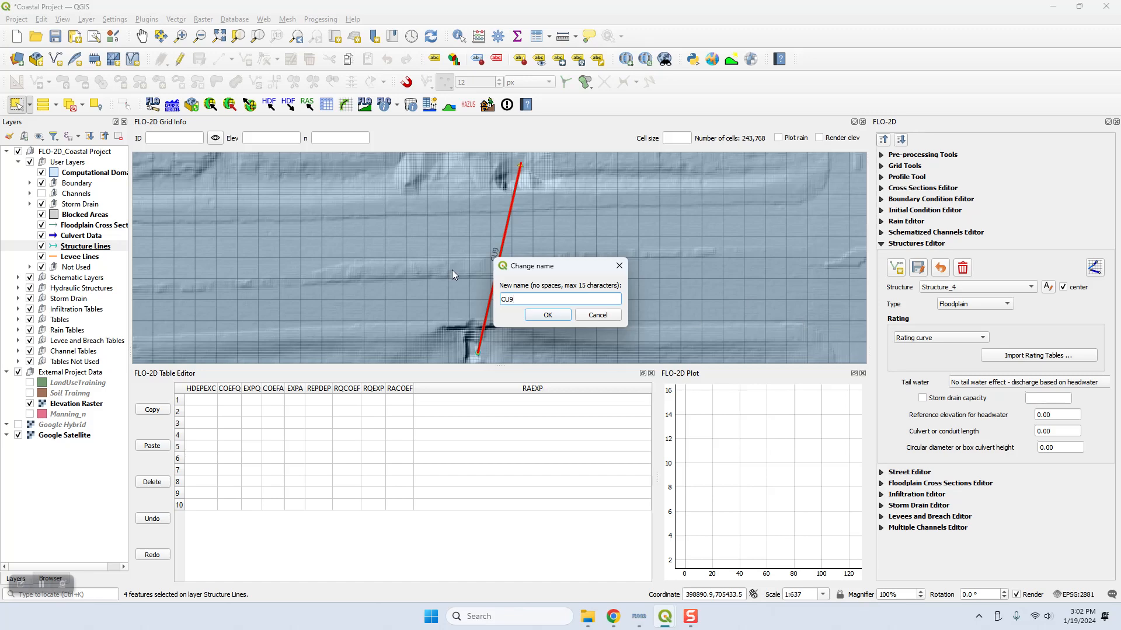
{"action": "left_click", "coordinate": [547, 315]}
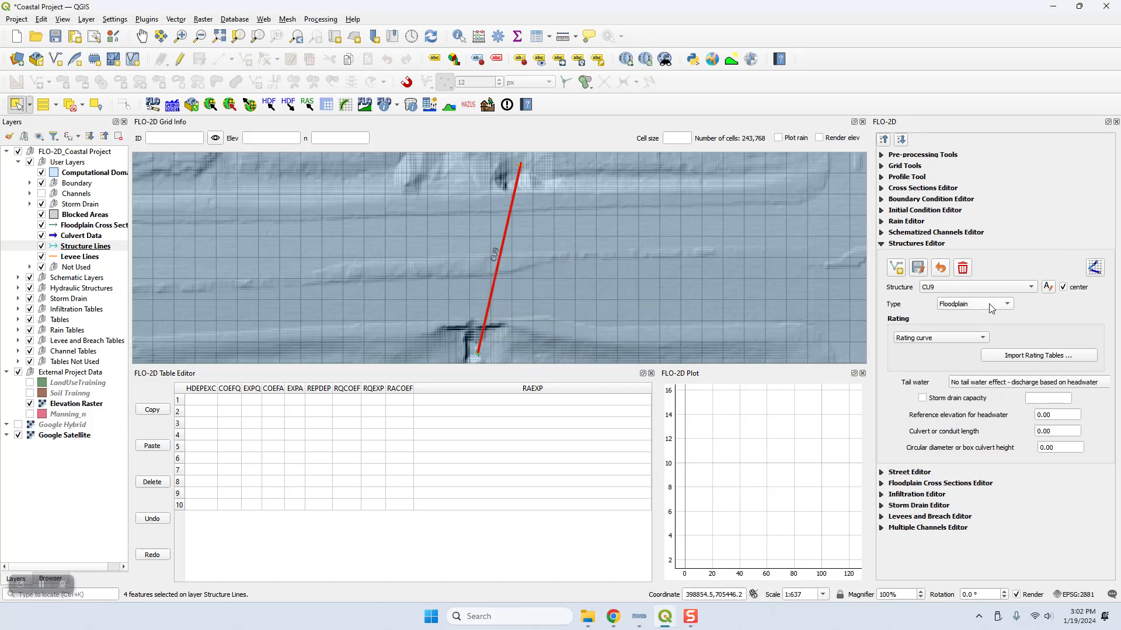
Step: Set CU9's rating to Culvert equation and its tail water to Reduced discharge and upstream flow allowed
{"action": "scroll", "coordinate": [623, 310], "scroll_direction": "down", "scroll_amount": 2}
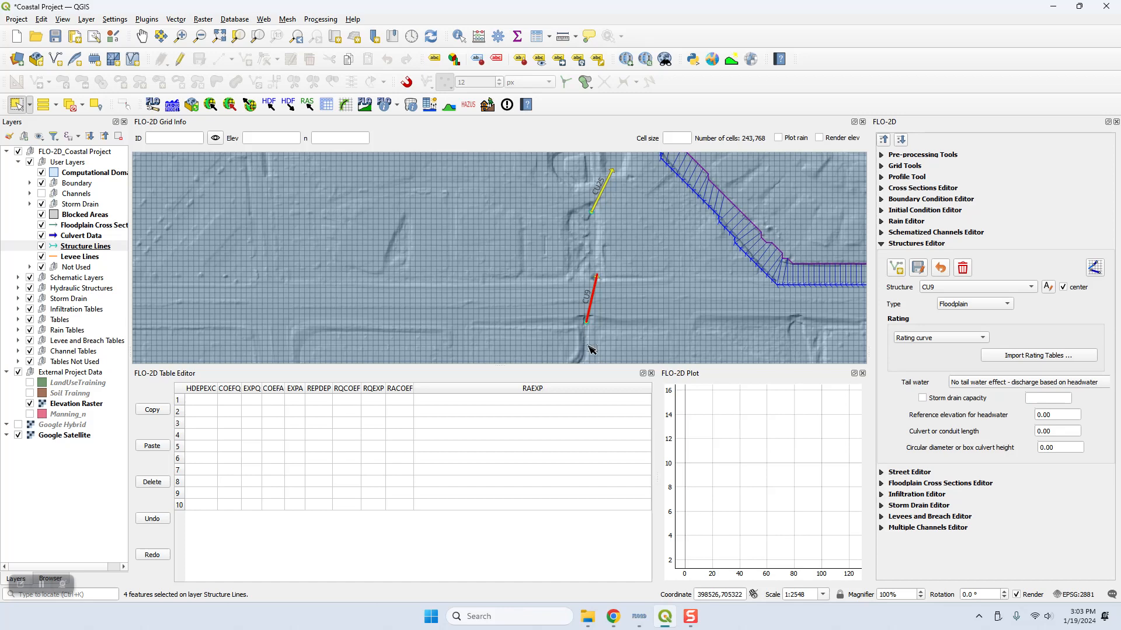
{"action": "left_click", "coordinate": [919, 339]}
{"action": "left_click", "coordinate": [926, 363]}
{"action": "left_click", "coordinate": [988, 383]}
{"action": "left_click", "coordinate": [988, 407]}
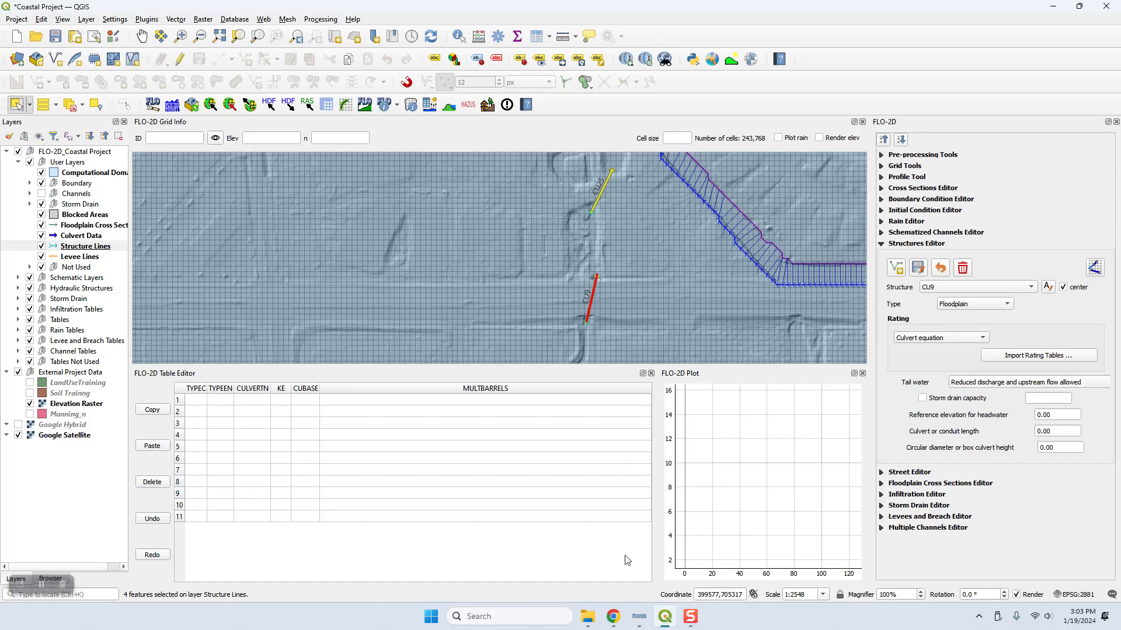
Step: Fill CU9's table row with TYPEC 1, TYPEEN 3, CULVERTN 0.012, KE 0.5 and MULTBARRELS 1
{"action": "left_click", "coordinate": [197, 401]}
{"action": "type", "text": "1"}
{"action": "left_click", "coordinate": [221, 401]}
{"action": "type", "text": "3"}
{"action": "left_click", "coordinate": [242, 400]}
{"action": "type", "text": "0."}
{"action": "left_click", "coordinate": [281, 402]}
{"action": "type", "text": "0.58"}
{"action": "left_click", "coordinate": [297, 402]}
{"action": "left_click", "coordinate": [343, 406]}
{"action": "type", "text": "1"}
Step: Look up CU9's dimensions in the Chrome tutorial, return to QGIS and set its conduit length to 145, diameter or height to 8 and CUBASE to 10
{"action": "left_click", "coordinate": [299, 400]}
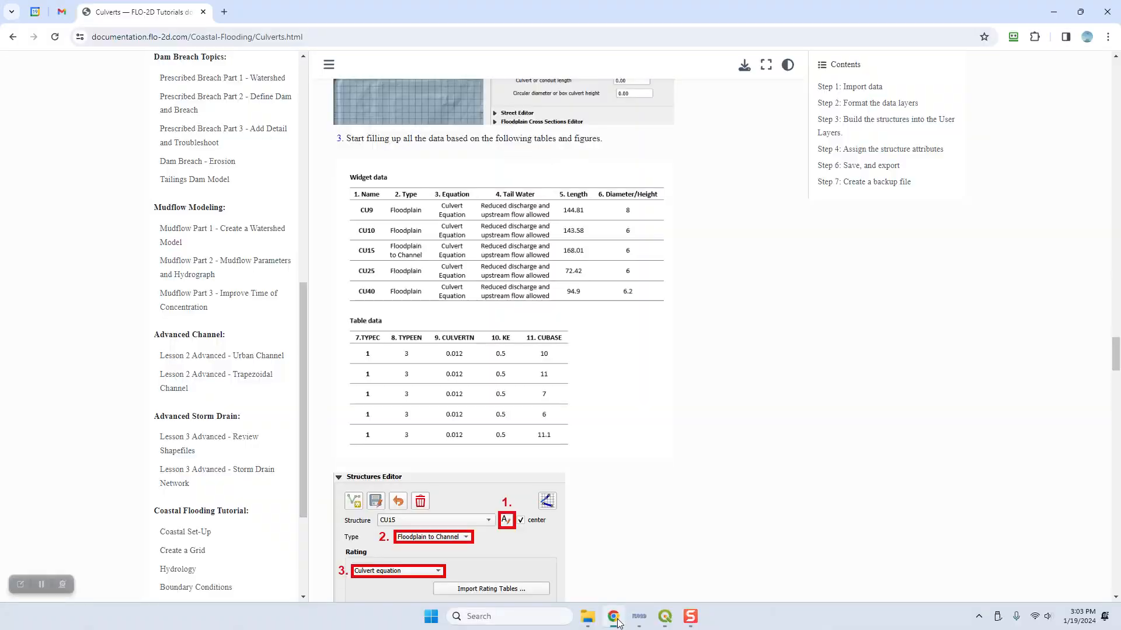
{"action": "left_click", "coordinate": [614, 618]}
{"action": "left_click", "coordinate": [665, 617]}
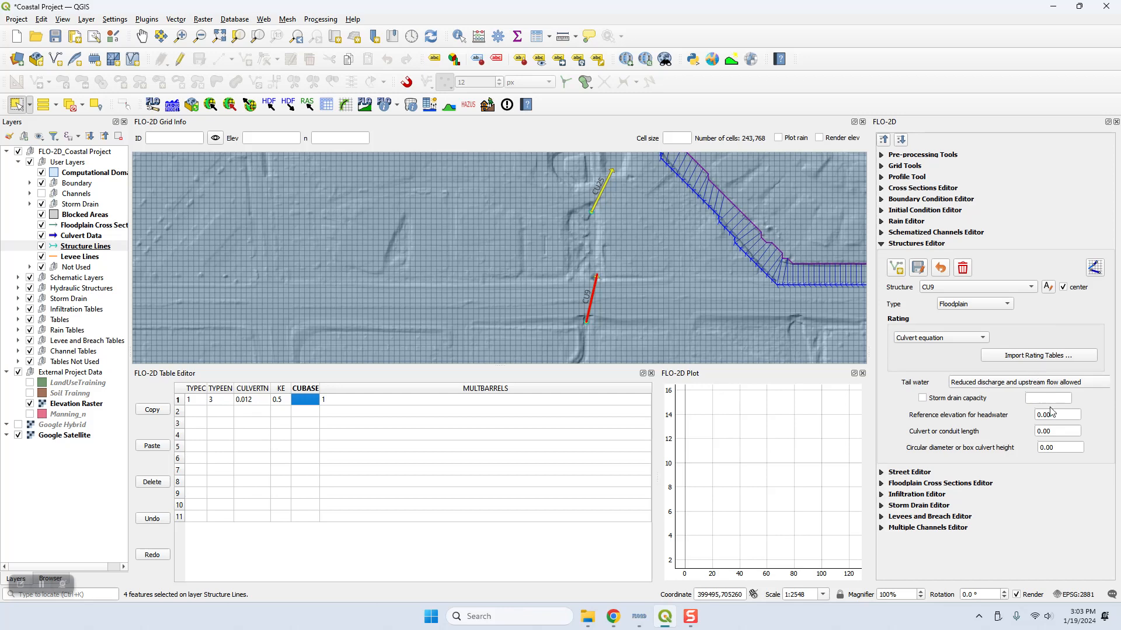
{"action": "double_click", "coordinate": [1056, 432]}
{"action": "type", "text": "145"}
{"action": "key", "text": "Tab"}
{"action": "type", "text": "8"}
{"action": "left_click", "coordinate": [298, 400]}
{"action": "type", "text": "10"}
{"action": "left_click", "coordinate": [364, 448]}
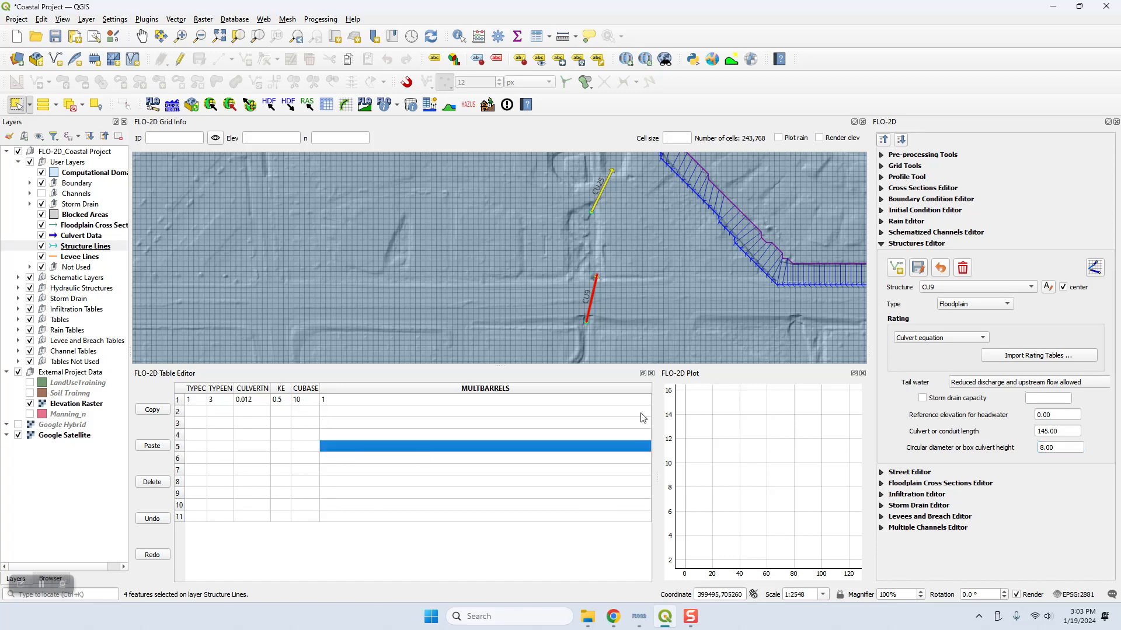
Step: Select Structure_5 in the Structures Editor and set it to Culvert equation with tail water Reduced discharge and upstream flow allowed
{"action": "left_click", "coordinate": [962, 290]}
{"action": "left_click", "coordinate": [931, 320]}
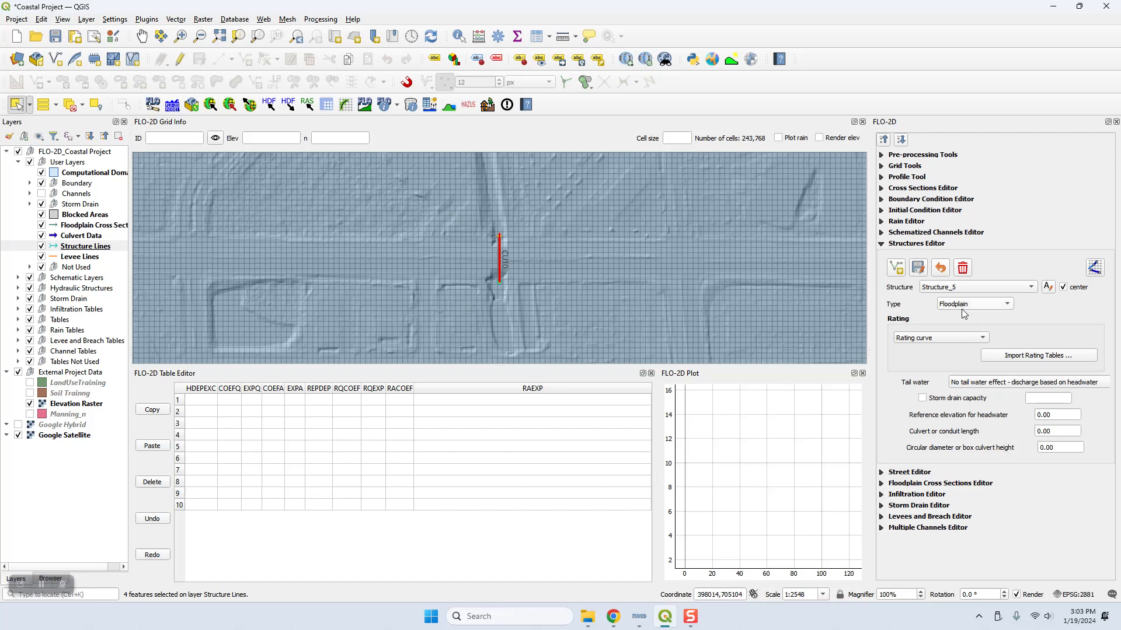
{"action": "left_click", "coordinate": [930, 340]}
{"action": "left_click", "coordinate": [923, 363]}
{"action": "left_click", "coordinate": [1029, 383]}
{"action": "left_click", "coordinate": [1008, 411]}
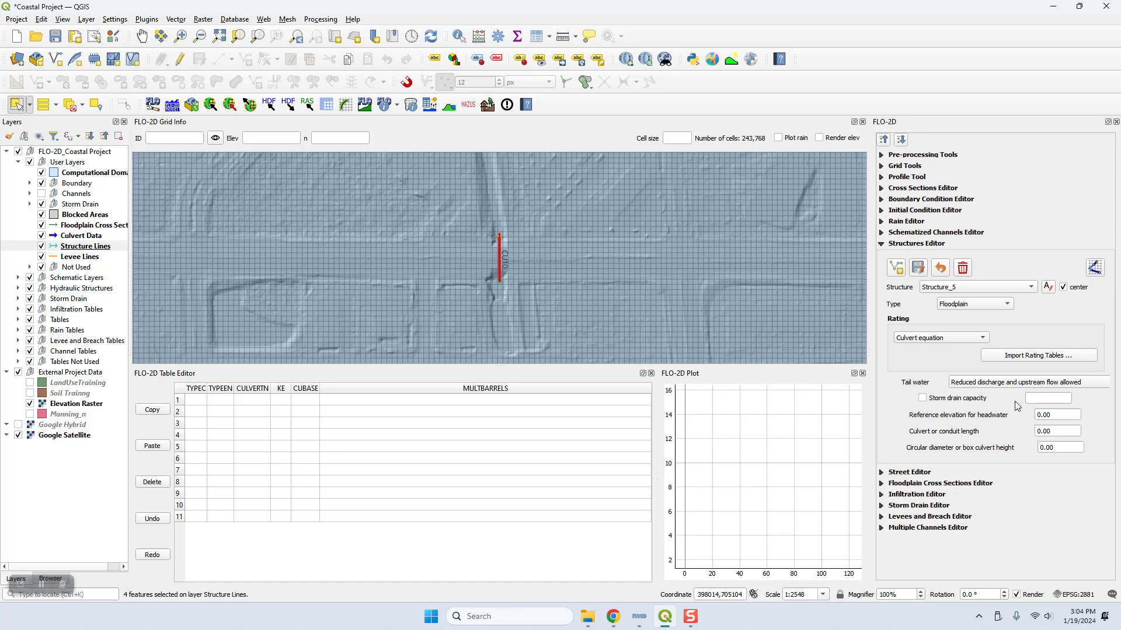
Step: Fill Structure_5's table row with TYPEC 1, TYPEEN 3, CULVERTN 0.012, KE 0.5 and MULTBARRELS 1
{"action": "left_click", "coordinate": [205, 404]}
{"action": "type", "text": "1"}
{"action": "left_click", "coordinate": [221, 392]}
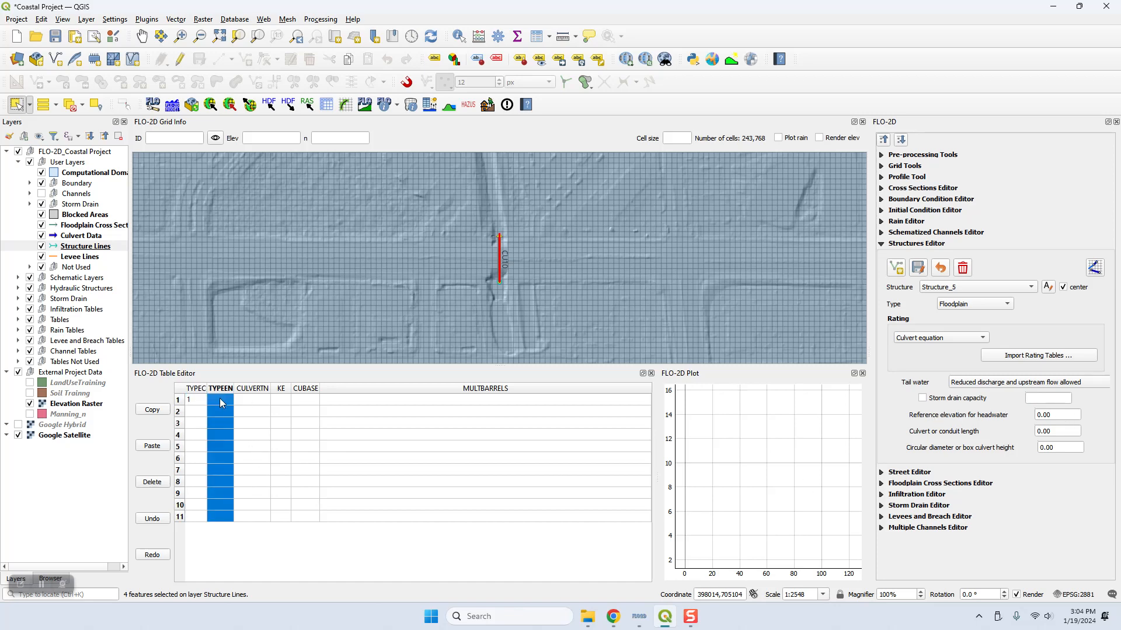
{"action": "left_click", "coordinate": [220, 399]}
{"action": "type", "text": "3"}
{"action": "left_click", "coordinate": [252, 401]}
{"action": "type", "text": "0.012"}
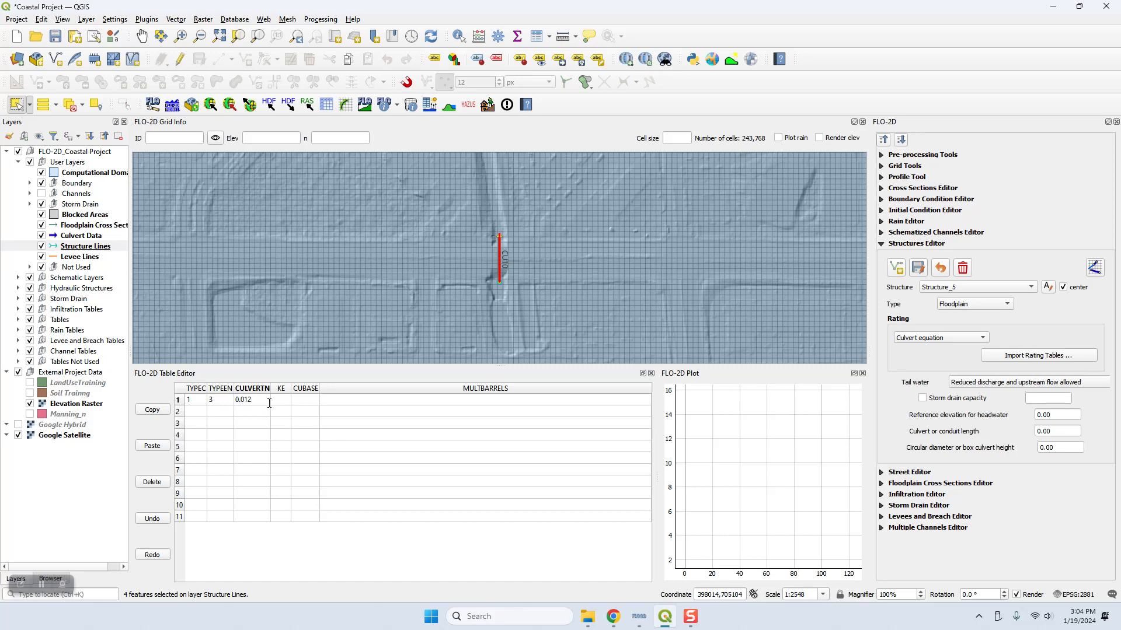
{"action": "left_click", "coordinate": [275, 402]}
{"action": "type", "text": "0.5"}
{"action": "left_click", "coordinate": [316, 402]}
{"action": "left_click", "coordinate": [362, 410]}
{"action": "left_click", "coordinate": [359, 402]}
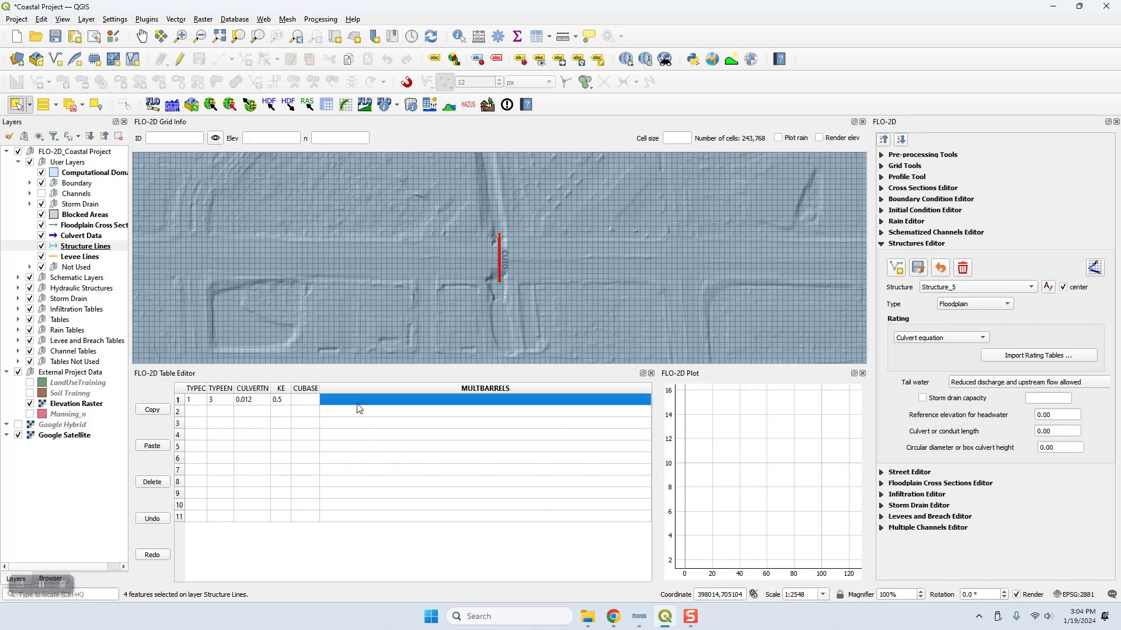
{"action": "type", "text": "1"}
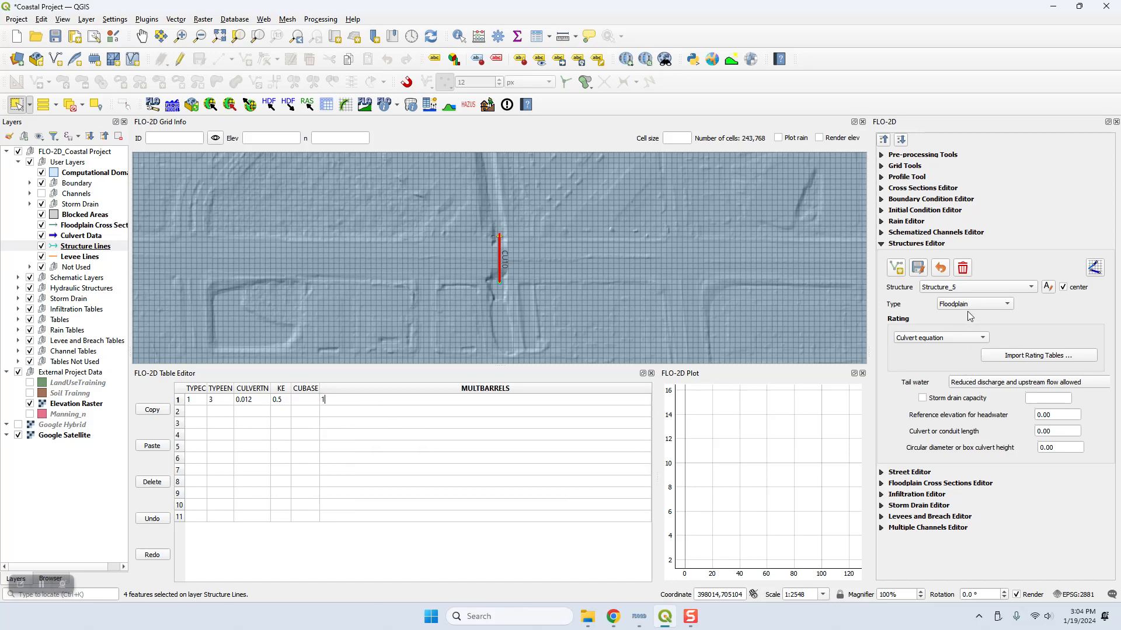
Step: Rename Structure_5 as CU10 to match its Culvert Data label on the map
{"action": "left_click", "coordinate": [964, 288]}
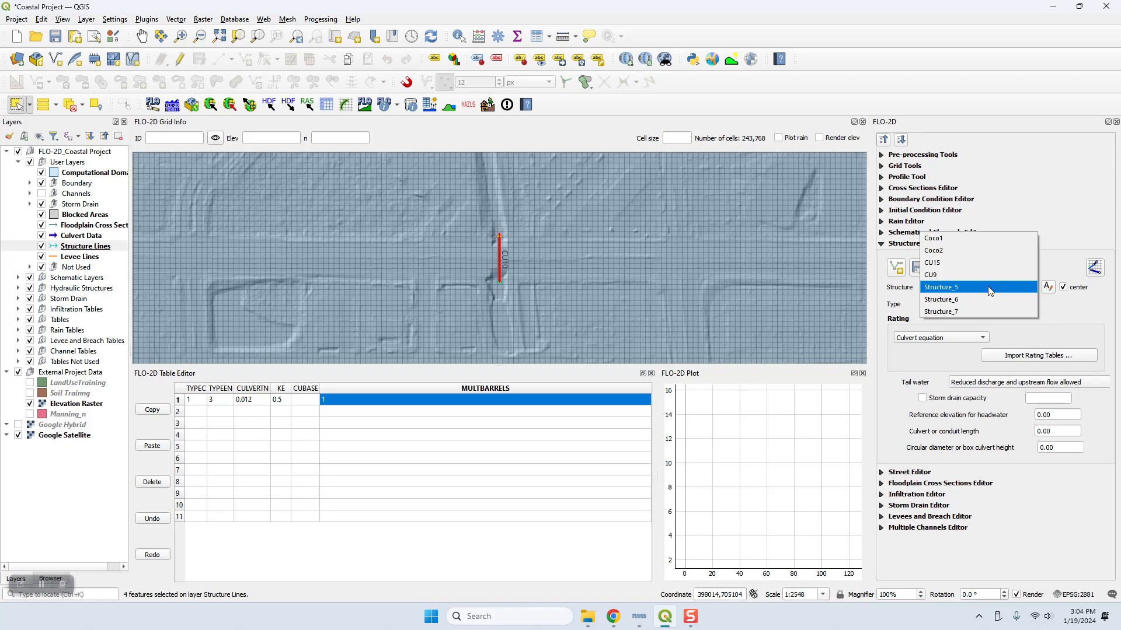
{"action": "left_click", "coordinate": [987, 288]}
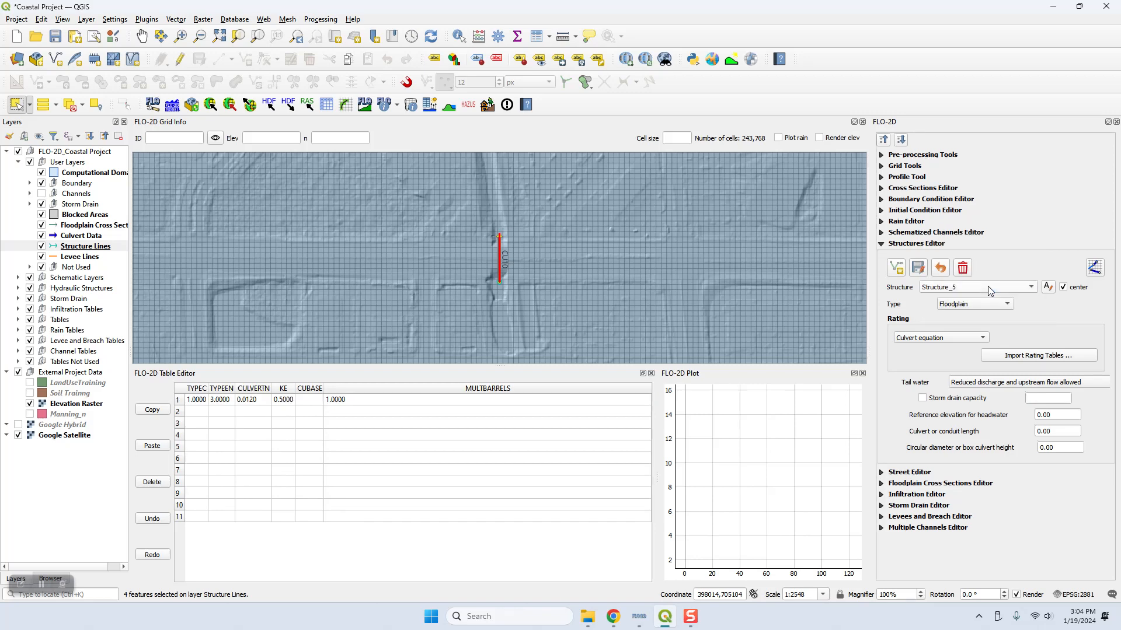
{"action": "left_click", "coordinate": [987, 286]}
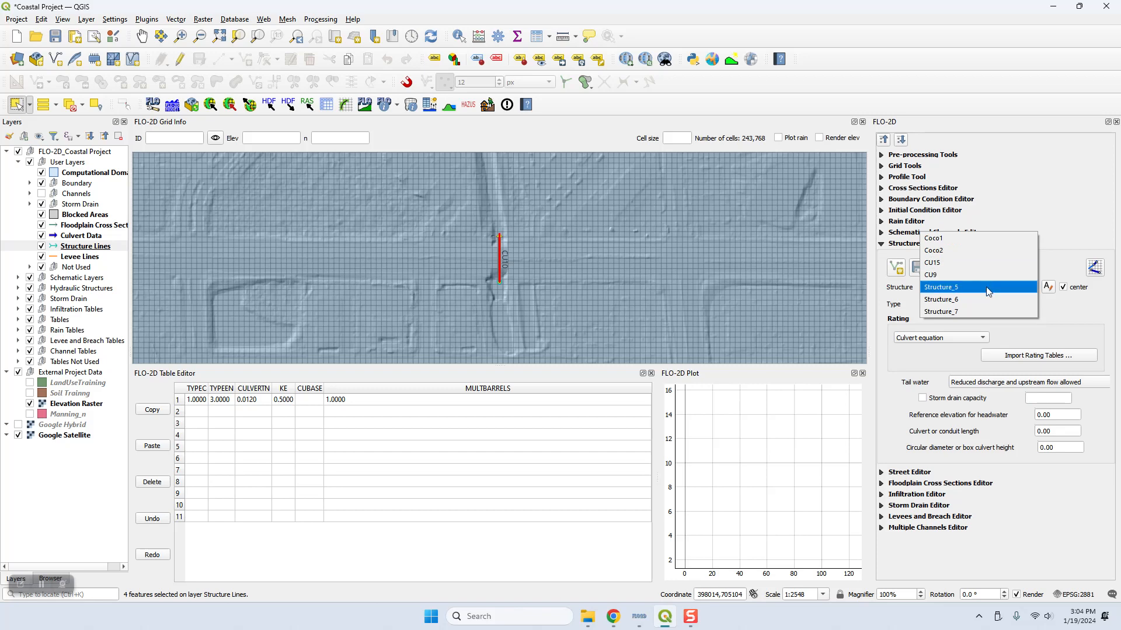
{"action": "left_click", "coordinate": [985, 287]}
{"action": "left_click", "coordinate": [1048, 288]}
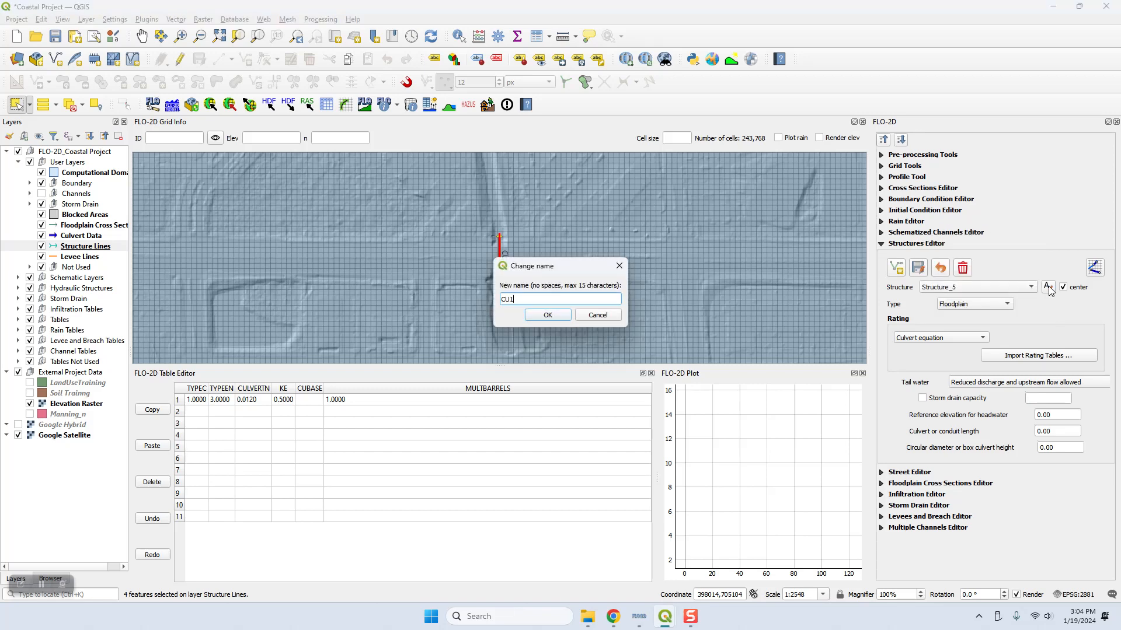
{"action": "key", "text": "Return"}
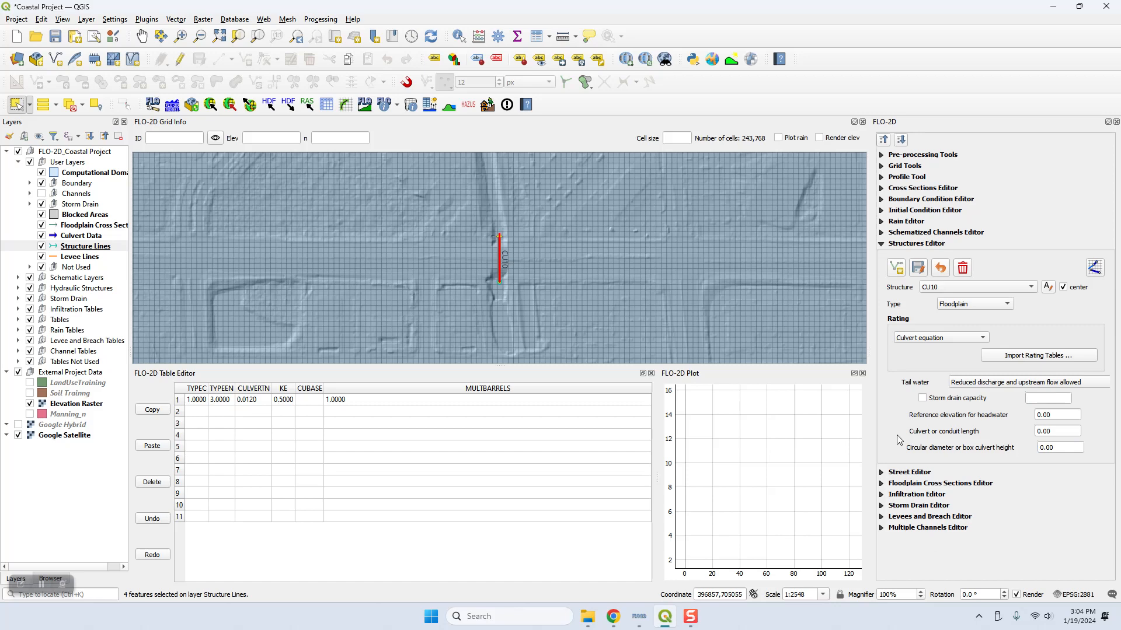
Step: Review the stored parameters of CU9 and CU15, and return to structure CU10
{"action": "left_click", "coordinate": [946, 290]}
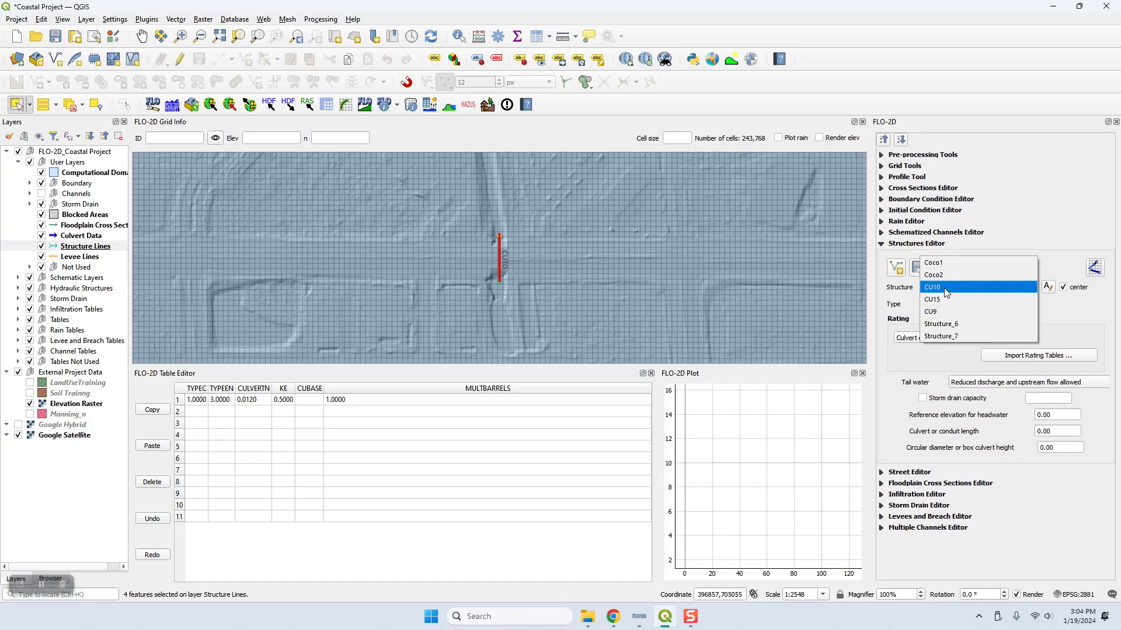
{"action": "left_click", "coordinate": [943, 311]}
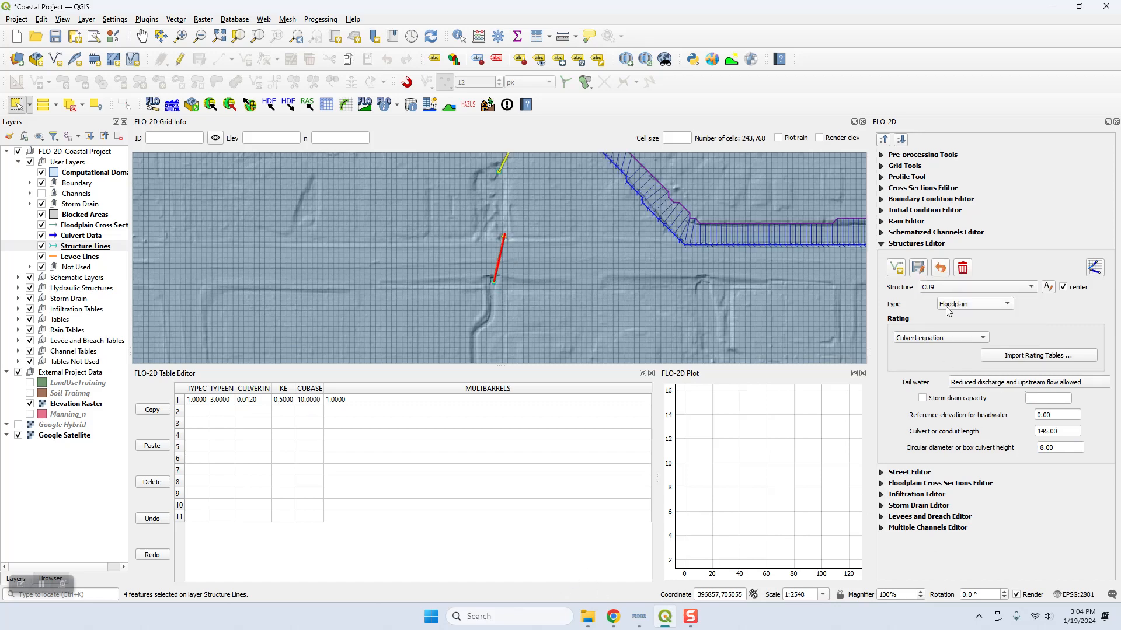
{"action": "left_click", "coordinate": [960, 288]}
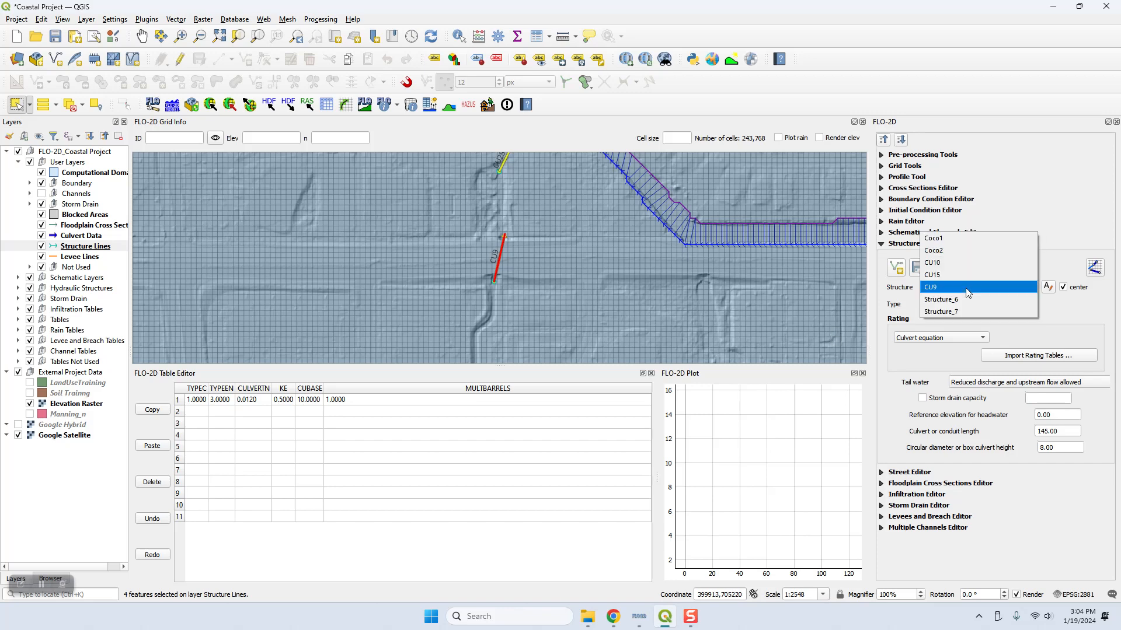
{"action": "left_click", "coordinate": [962, 279]}
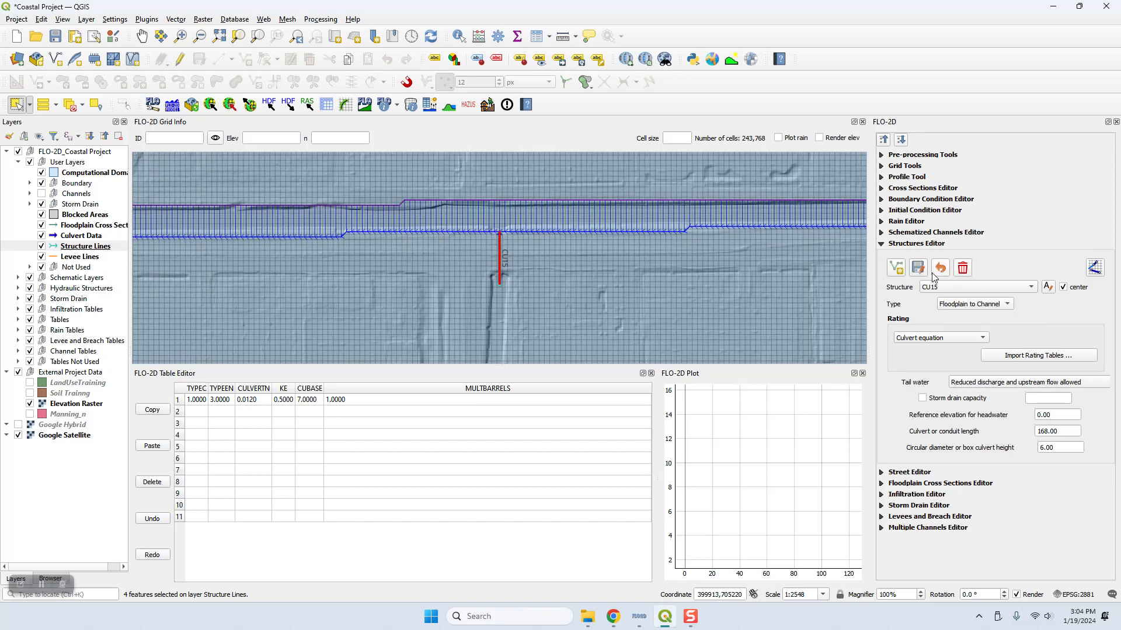
{"action": "left_click", "coordinate": [940, 286]}
{"action": "left_click", "coordinate": [938, 273]}
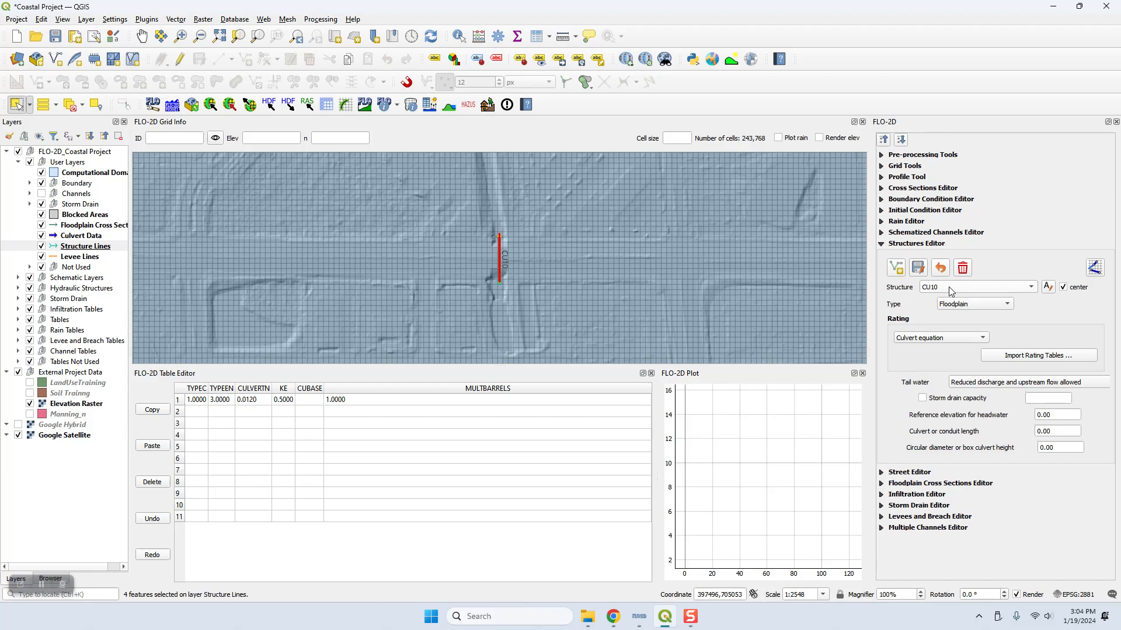
Step: Look up CU10's dimensions in the Chrome tutorial, return to QGIS and set its conduit length to 144, diameter or height to 6 and CUBASE to 11
{"action": "left_click", "coordinate": [612, 616]}
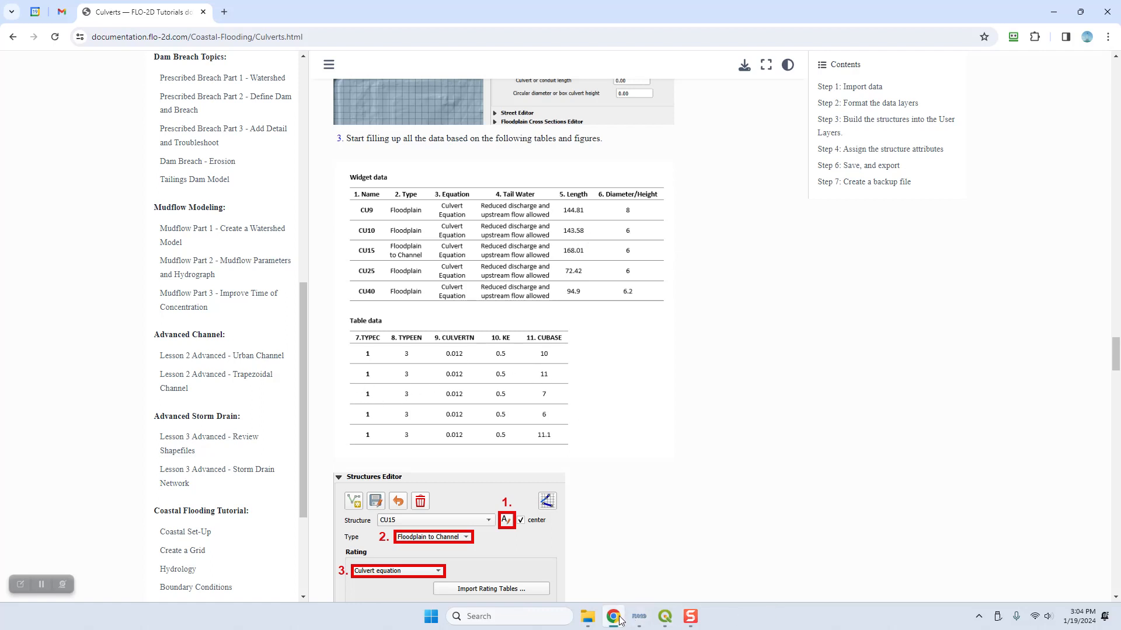
{"action": "left_click", "coordinate": [666, 619]}
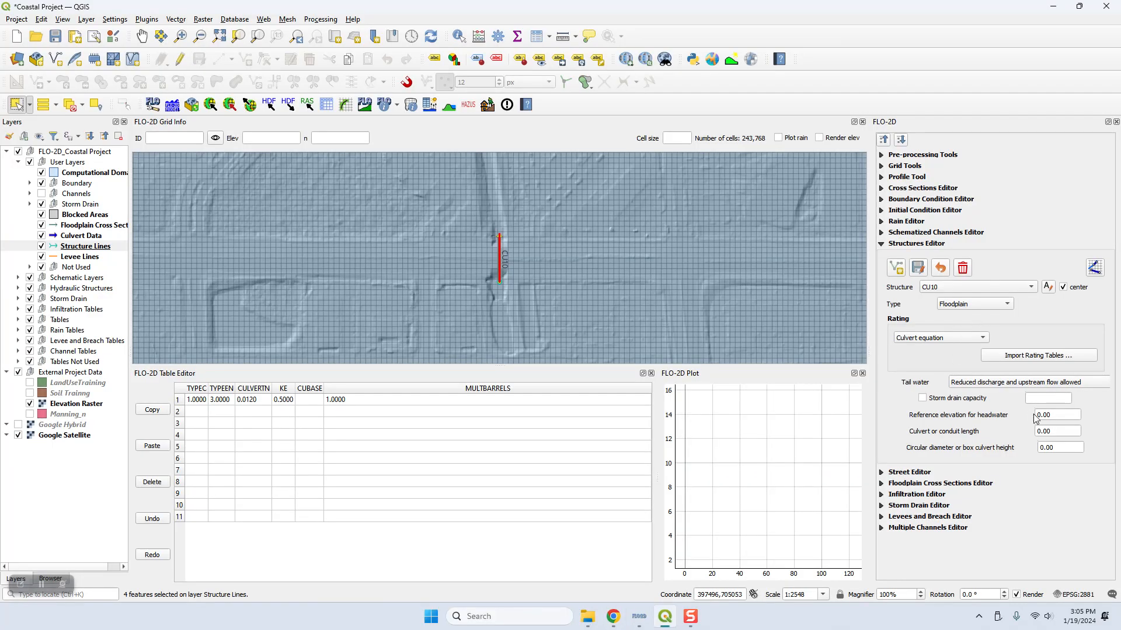
{"action": "double_click", "coordinate": [1058, 431]}
{"action": "type", "text": "144"}
{"action": "key", "text": "Tab"}
{"action": "type", "text": "6"}
{"action": "left_click", "coordinate": [314, 401]}
{"action": "type", "text": "11"}
{"action": "key", "text": "Return"}
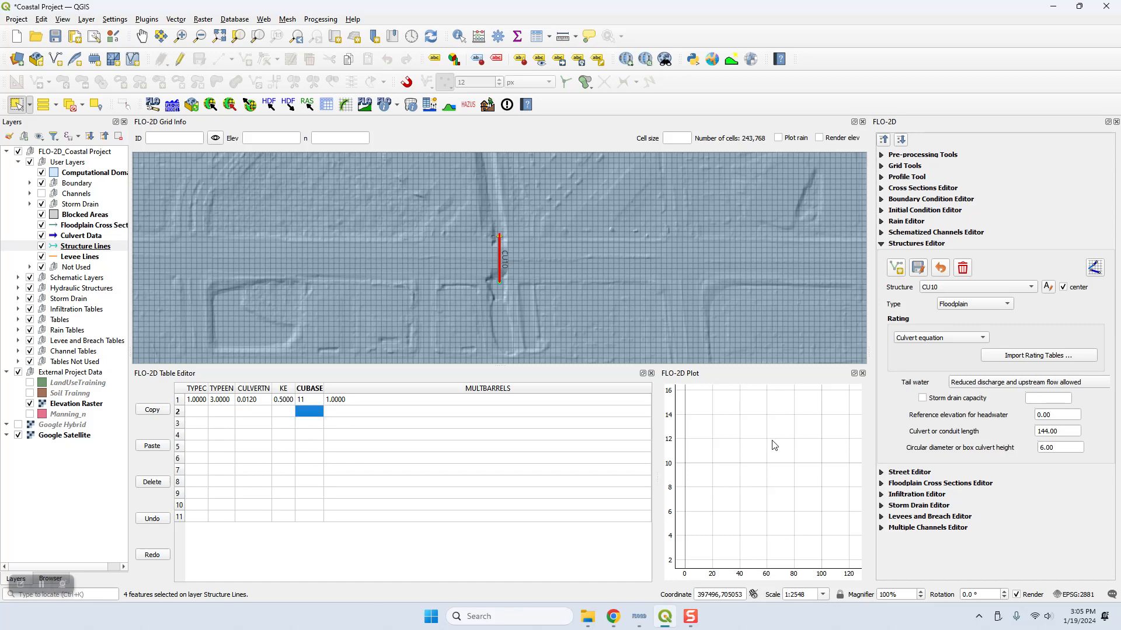
Step: Select Structure_6 in the Structures Editor and rename it CU25 to match its Culvert Data label
{"action": "left_click", "coordinate": [948, 292]}
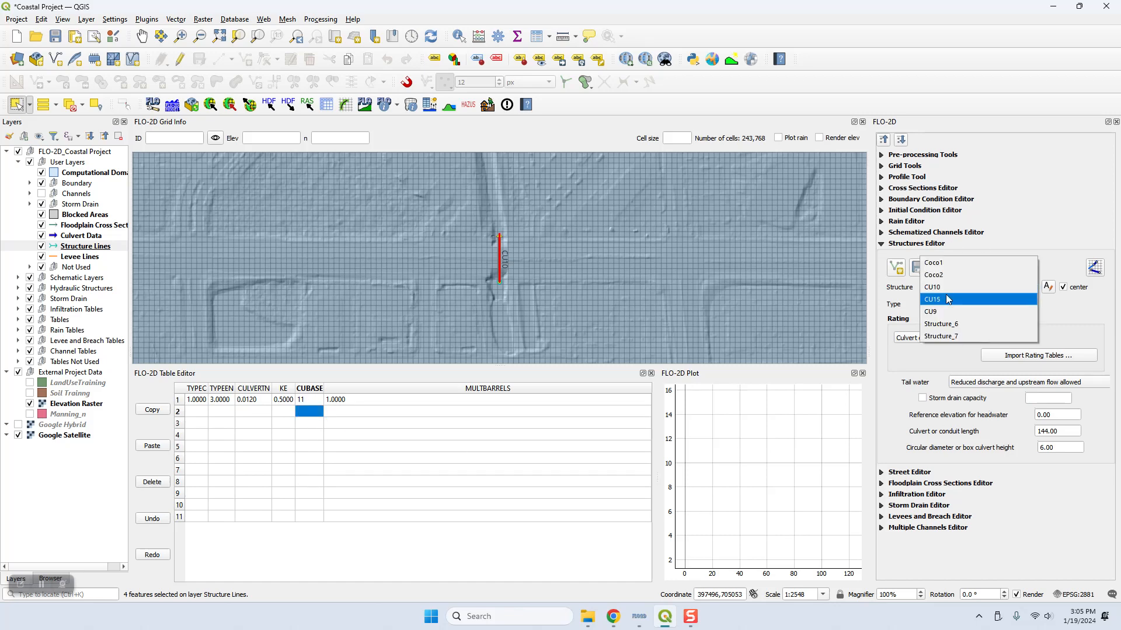
{"action": "left_click", "coordinate": [942, 321]}
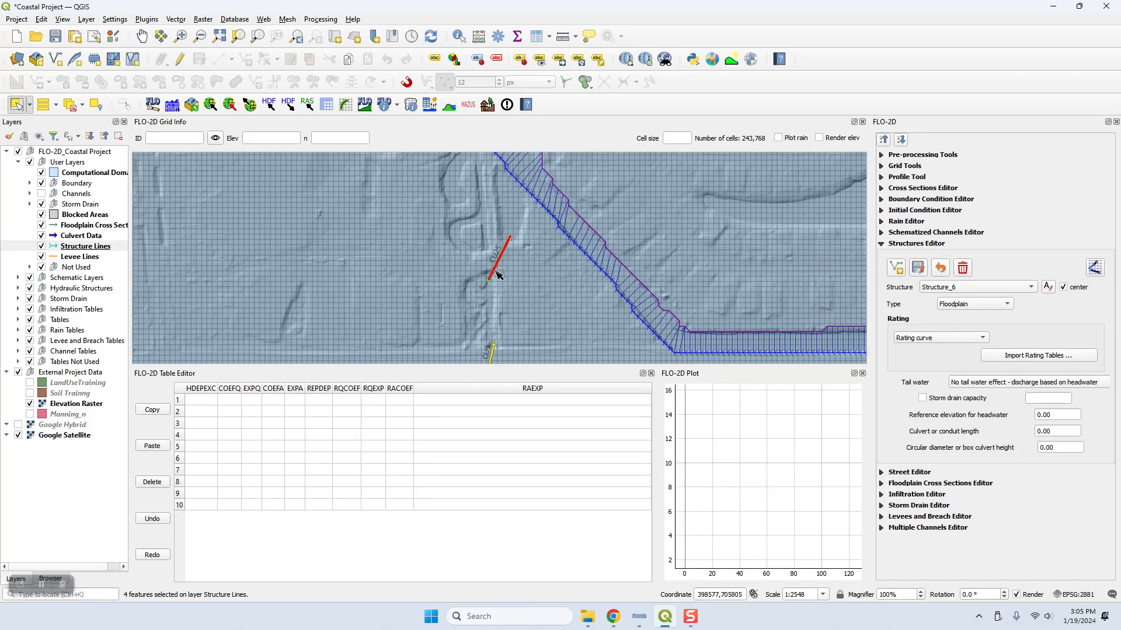
{"action": "left_click", "coordinate": [1047, 289]}
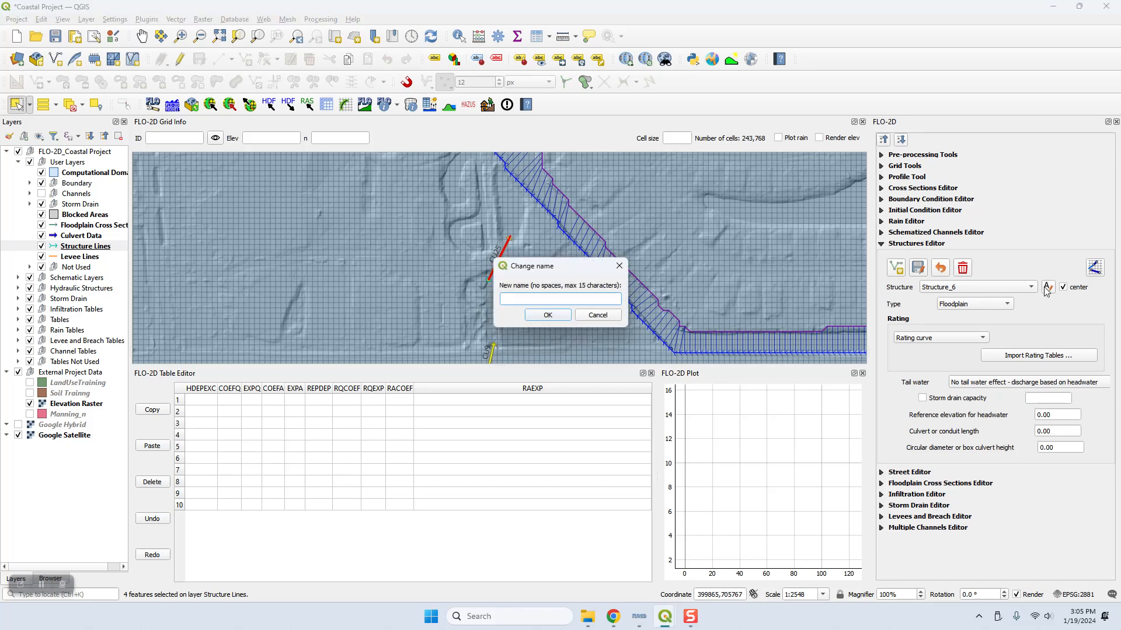
{"action": "key", "text": "Return"}
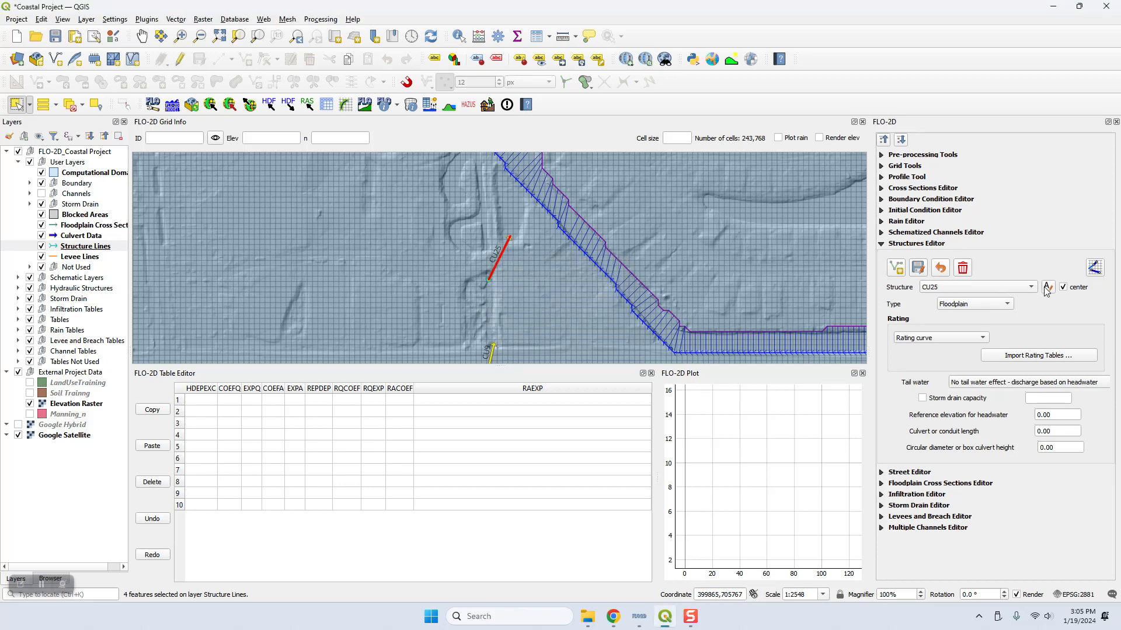
Step: Set CU25's rating to Culvert equation and its tail water to Reduced discharge and upstream flow allowed
{"action": "left_click", "coordinate": [941, 340]}
{"action": "left_click", "coordinate": [950, 363]}
{"action": "left_click", "coordinate": [992, 383]}
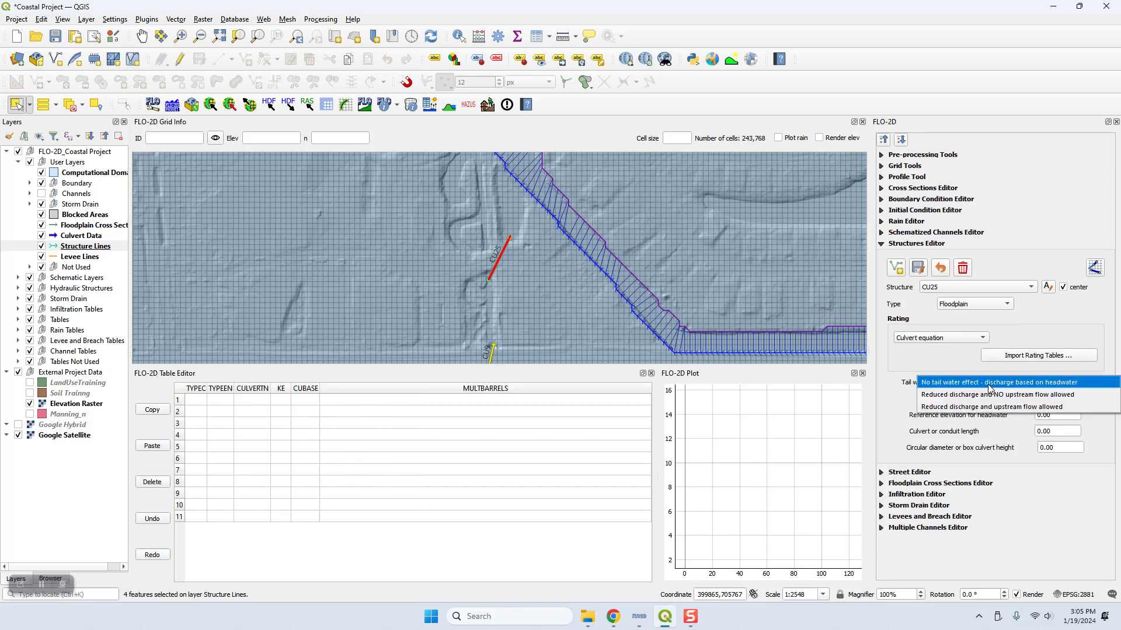
{"action": "left_click", "coordinate": [1033, 408]}
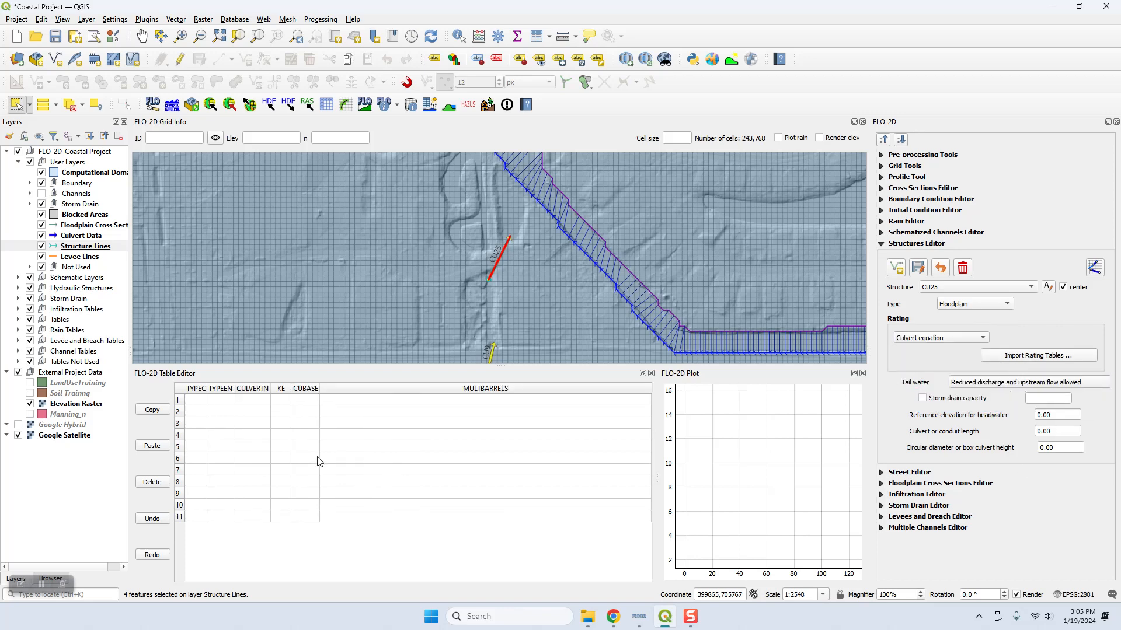
Step: Fill CU25's table row with TYPEC 1, TYPEEN 3, CULVERTN 0.012, KE 0.5 and MULTBARRELS 1
{"action": "left_click", "coordinate": [193, 401]}
{"action": "type", "text": "1"}
{"action": "key", "text": "Tab"}
{"action": "key", "text": "Tab"}
{"action": "key", "text": "Tab"}
{"action": "type", "text": "0.5"}
{"action": "key", "text": "Tab"}
{"action": "key", "text": "Tab"}
{"action": "type", "text": "1"}
Step: Look up CU25's dimensions in the Chrome tutorial, return to QGIS and set its conduit length to 73, diameter or height to 6 and CUBASE to 6
{"action": "left_click", "coordinate": [300, 399]}
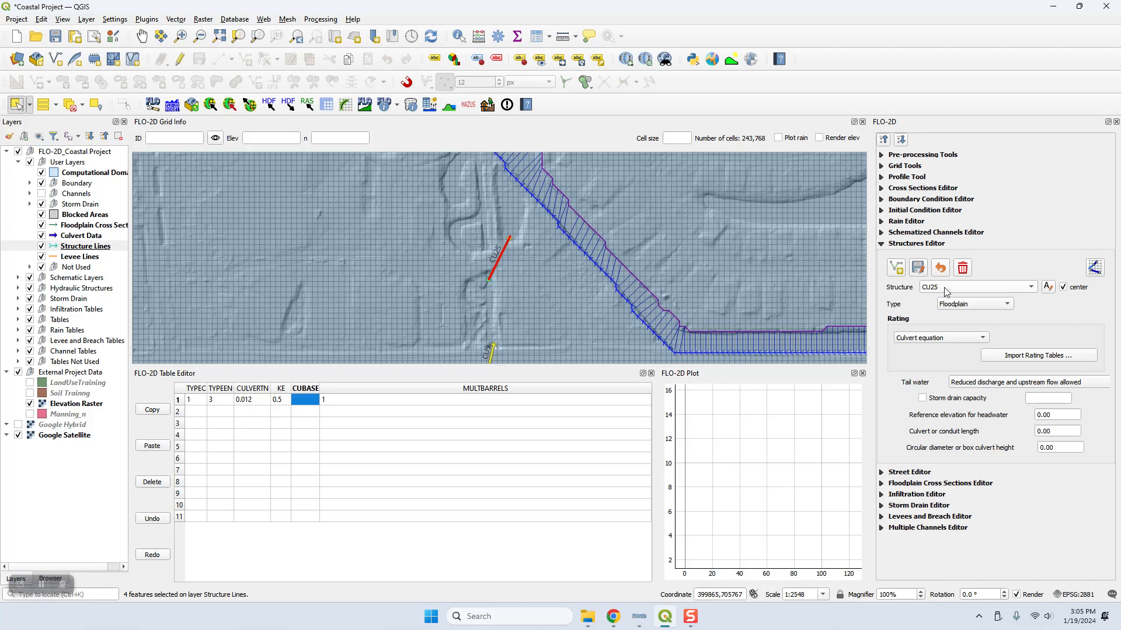
{"action": "left_click", "coordinate": [613, 616]}
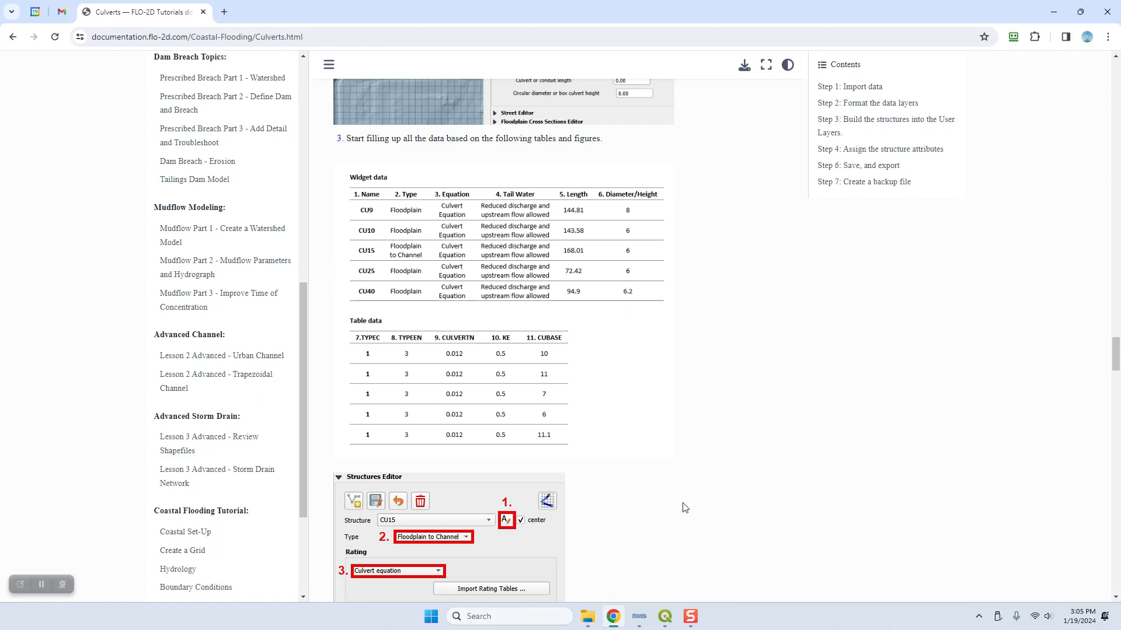
{"action": "left_click", "coordinate": [668, 616]}
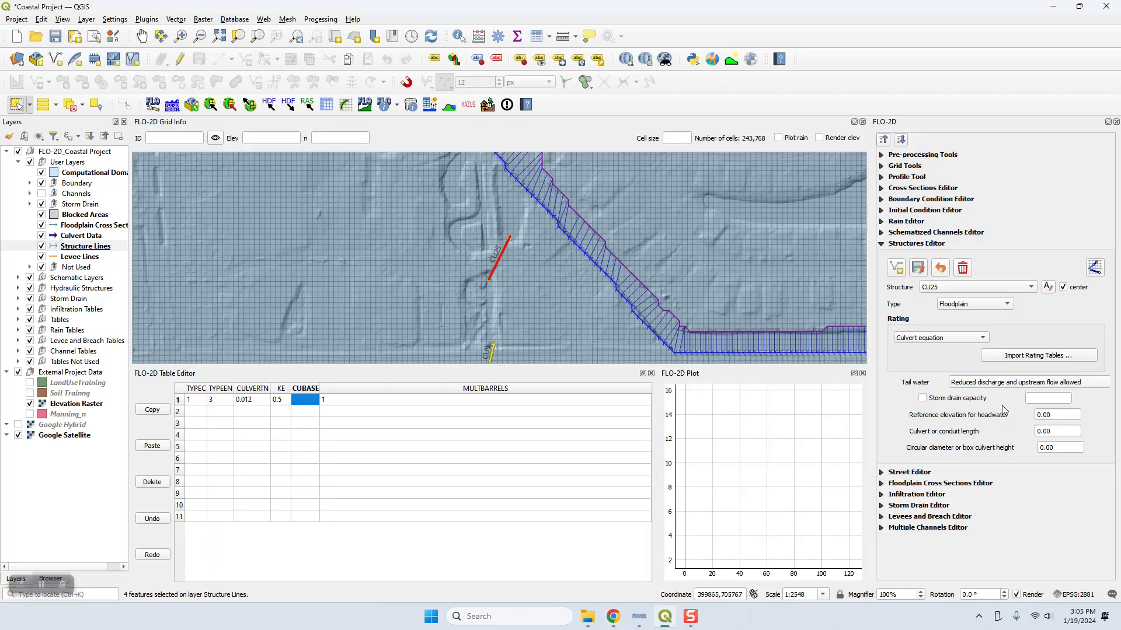
{"action": "left_click", "coordinate": [1060, 431]}
{"action": "type", "text": "73"}
{"action": "left_click", "coordinate": [1040, 447]}
{"action": "type", "text": "6"}
{"action": "double_click", "coordinate": [306, 403]}
{"action": "type", "text": "6"}
{"action": "left_click", "coordinate": [361, 422]}
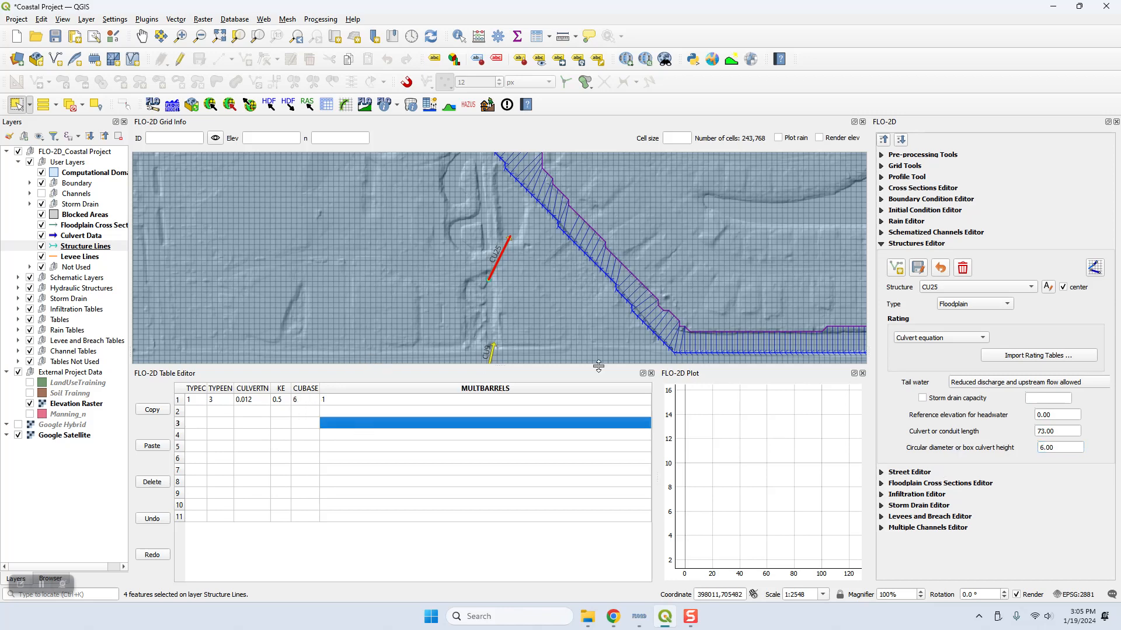
Step: Select Structure_7 in the Structures Editor and rename it CU40 to match its Culvert Data label
{"action": "left_click", "coordinate": [960, 291]}
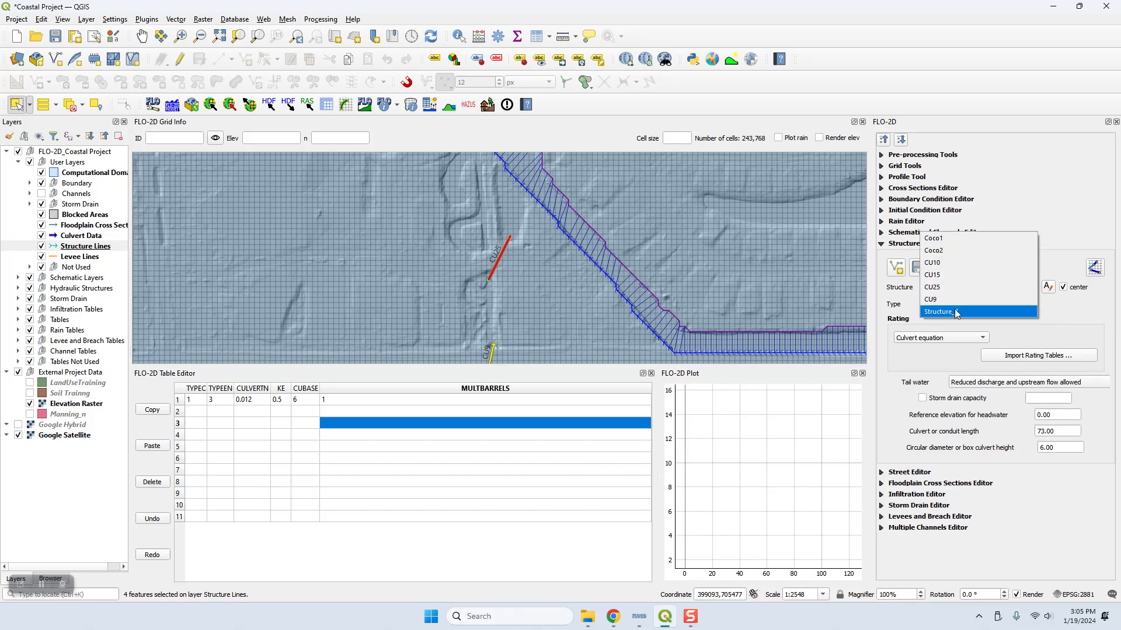
{"action": "left_click", "coordinate": [954, 311]}
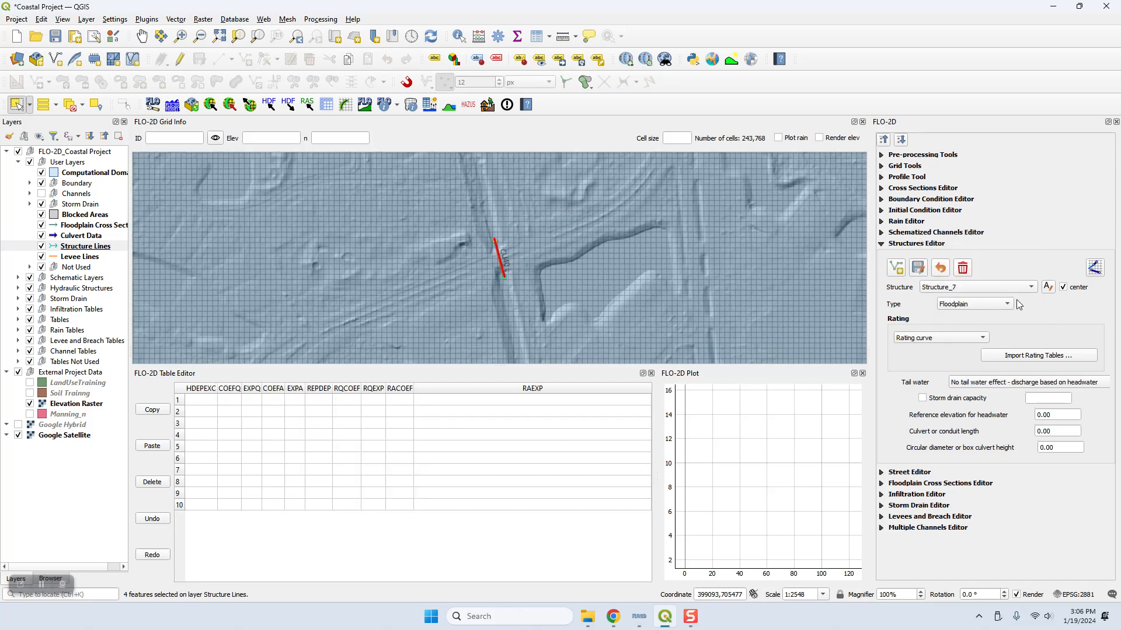
{"action": "left_click", "coordinate": [1047, 287]}
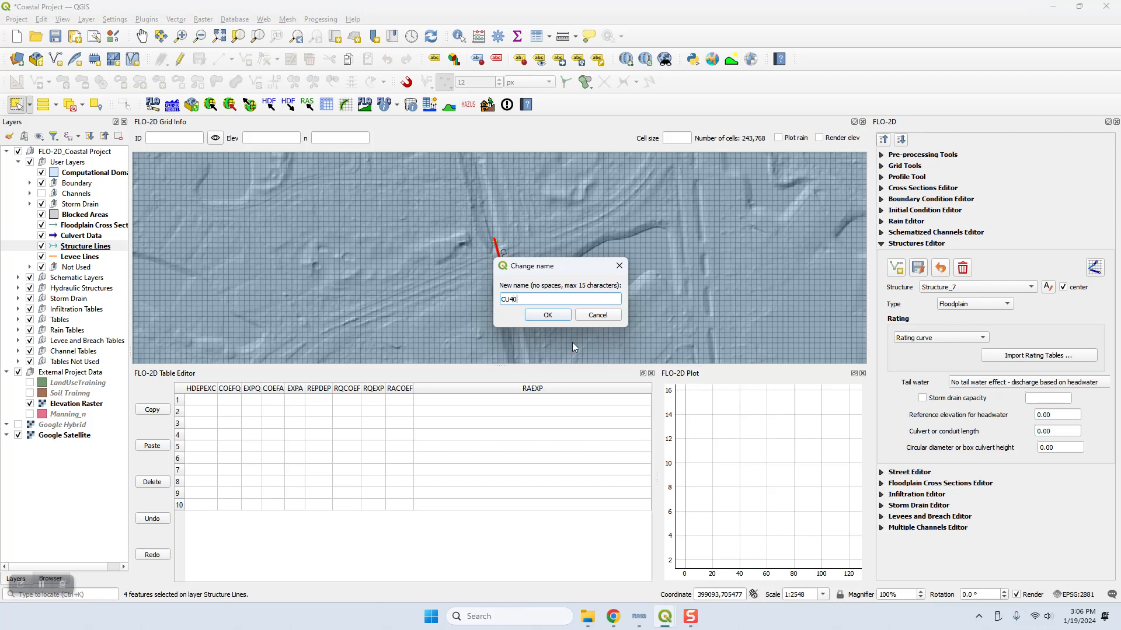
{"action": "left_click", "coordinate": [536, 321]}
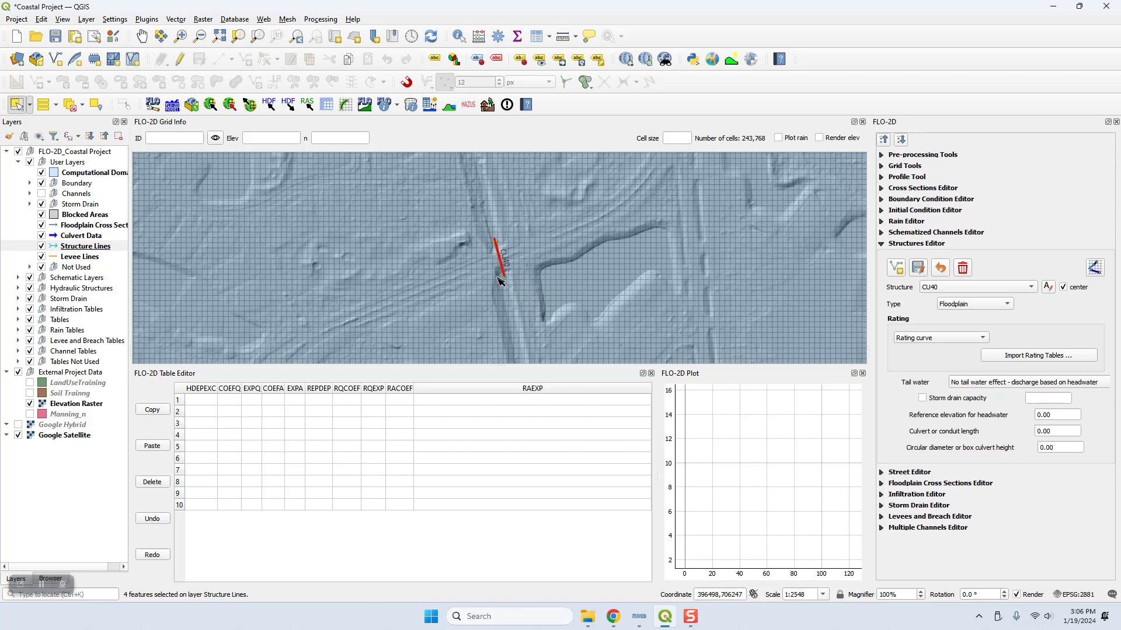
Step: Set CU40's rating to Culvert equation and its tail water to Reduced discharge and upstream flow allowed
{"action": "left_click", "coordinate": [927, 339]}
{"action": "left_click", "coordinate": [928, 363]}
{"action": "left_click", "coordinate": [1047, 382]}
{"action": "left_click", "coordinate": [1012, 407]}
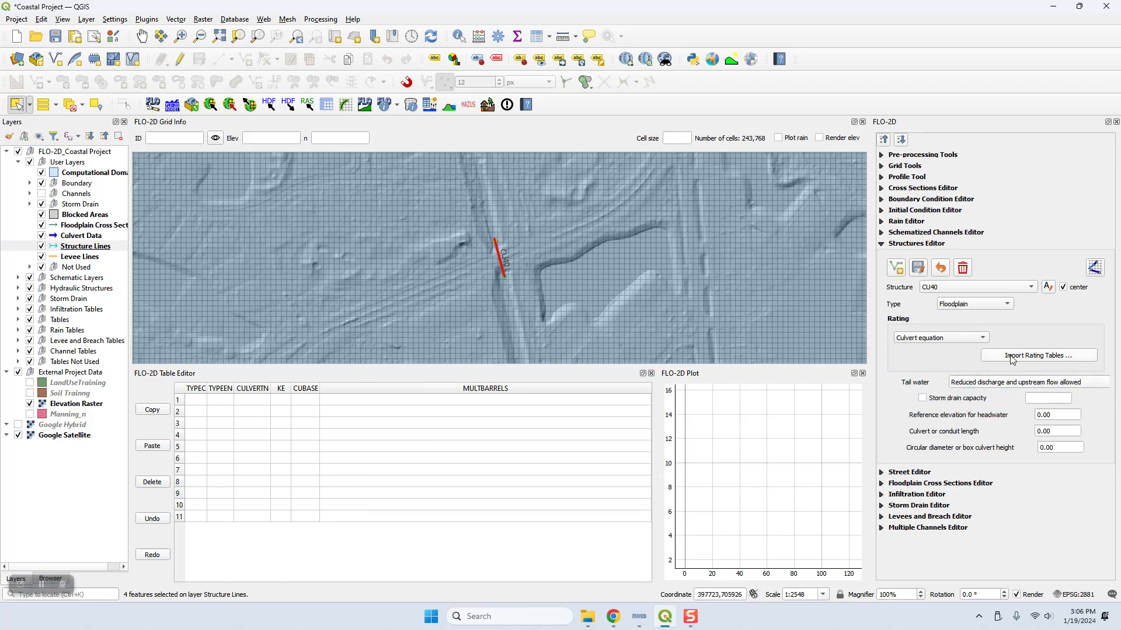
Step: Fill CU40's table row with TYPEC 1, TYPEEN 3, CULVERTN 0.012, KE 0.5 and MULTBARRELS 1
{"action": "left_click", "coordinate": [197, 401]}
{"action": "type", "text": "1"}
{"action": "key", "text": "Tab"}
{"action": "key", "text": "Tab"}
{"action": "type", "text": "0.012"}
{"action": "key", "text": "Tab"}
{"action": "key", "text": "Tab"}
{"action": "key", "text": "Tab"}
Step: Look up CU40's dimensions in the Chrome tutorial, return to QGIS and set its conduit length to 95, diameter or height to 6 and CUBASE to 11
{"action": "left_click", "coordinate": [612, 617]}
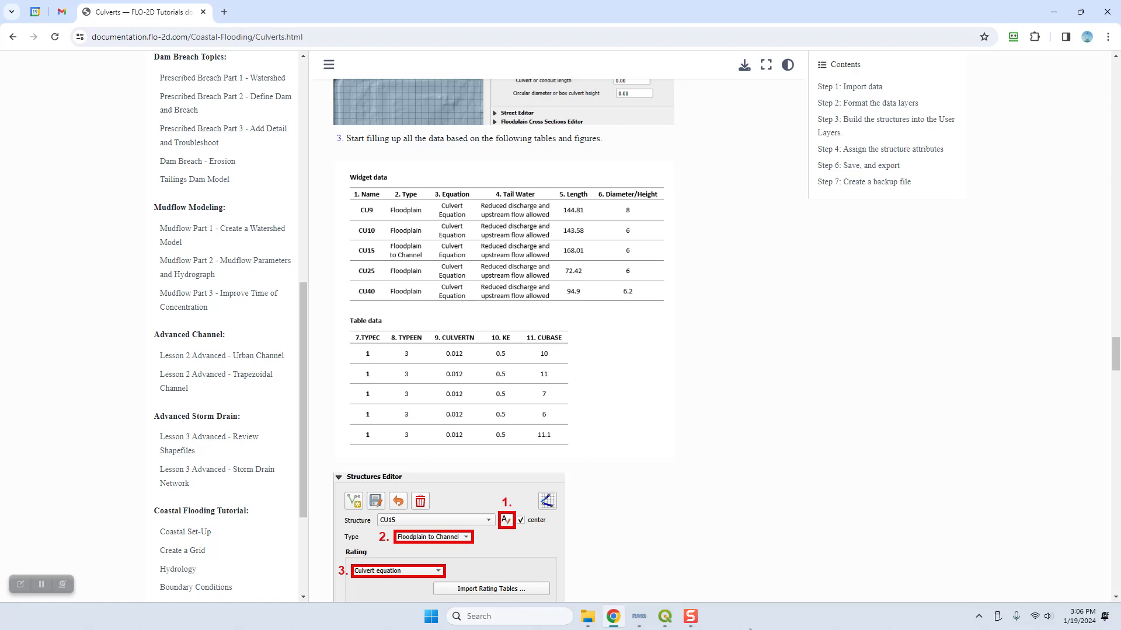
{"action": "left_click", "coordinate": [665, 617]}
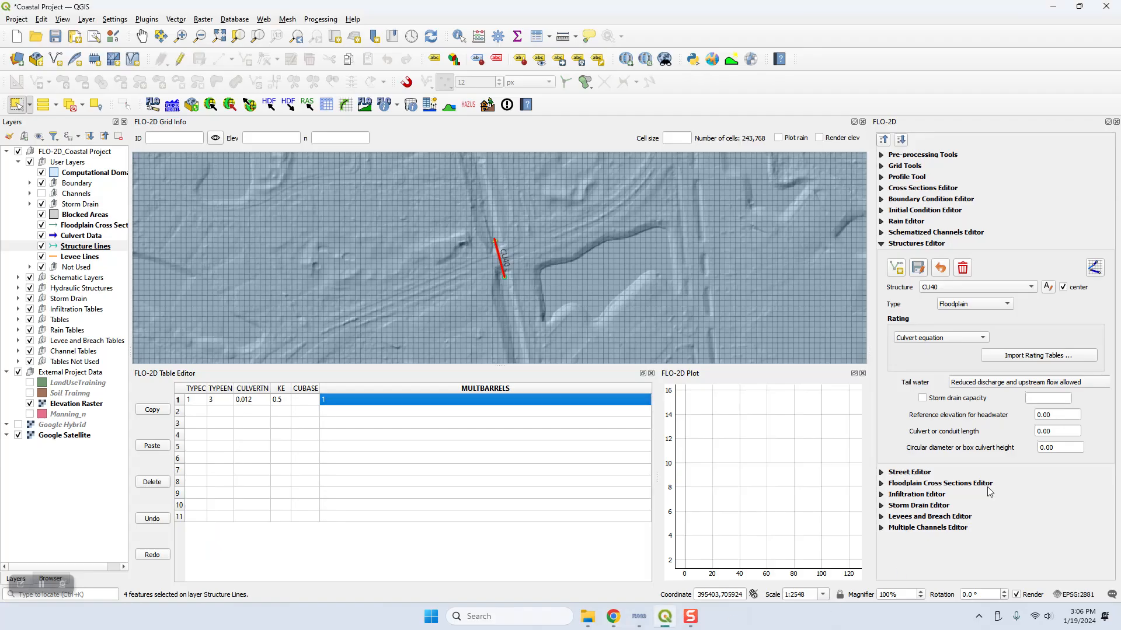
{"action": "double_click", "coordinate": [1059, 431]}
{"action": "type", "text": "95"}
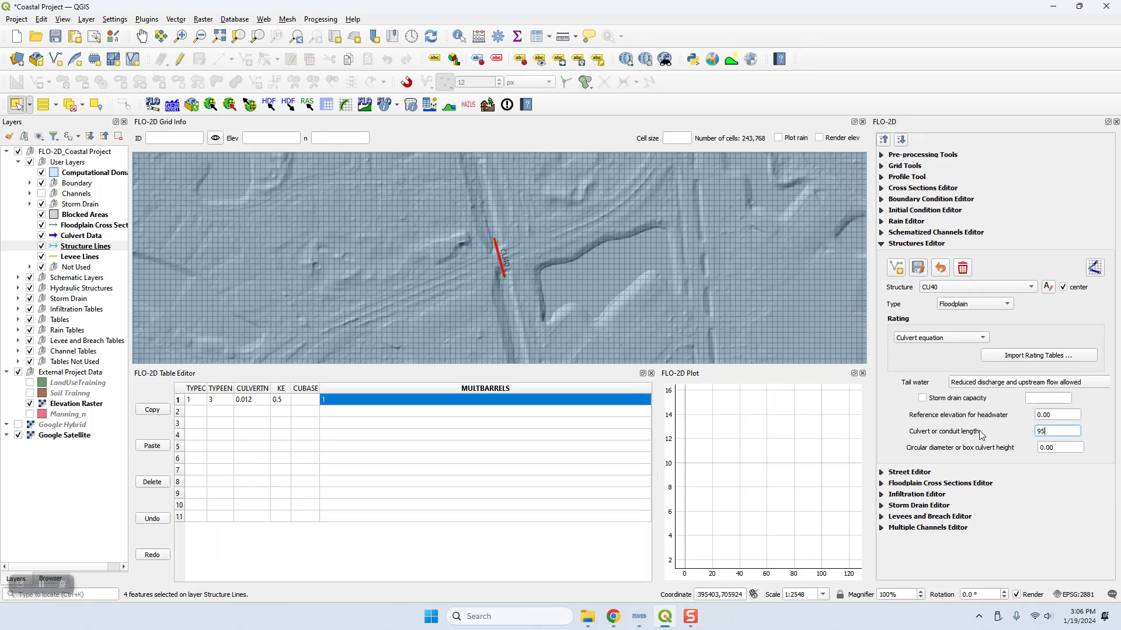
{"action": "double_click", "coordinate": [1042, 448]}
{"action": "type", "text": "6"}
{"action": "left_click", "coordinate": [299, 400]}
{"action": "type", "text": "1"}
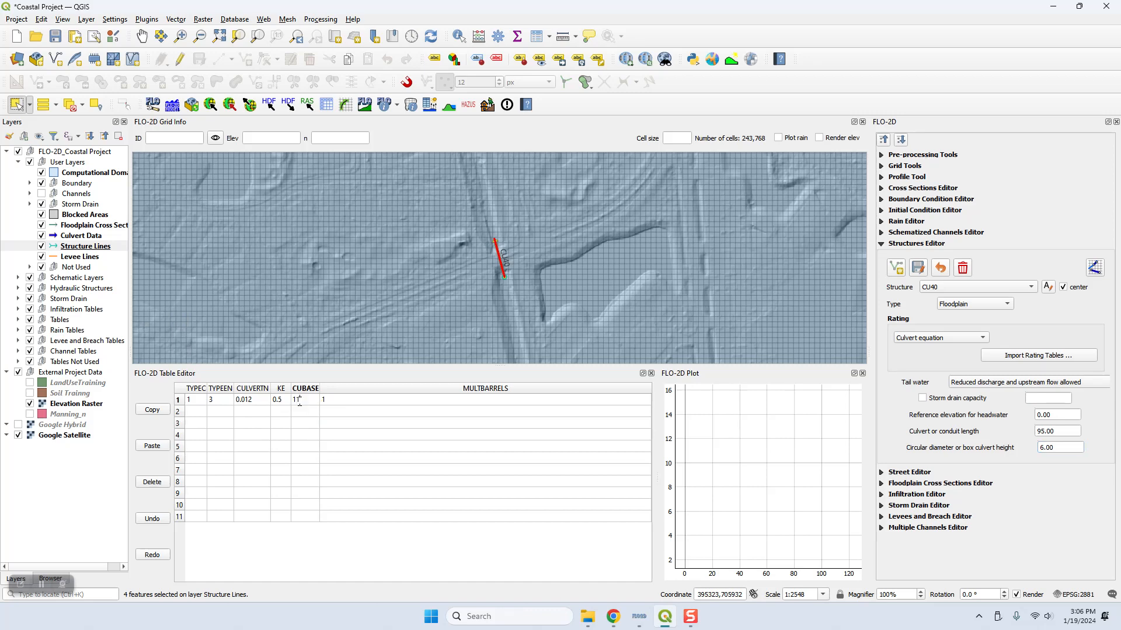
{"action": "type", "text": "1"}
{"action": "left_click", "coordinate": [317, 426]}
Step: Review the settings and table data of culverts CU10, CU15, CU25, CU40 and CU9 one by one in the Structures Editor
{"action": "left_click", "coordinate": [966, 287]}
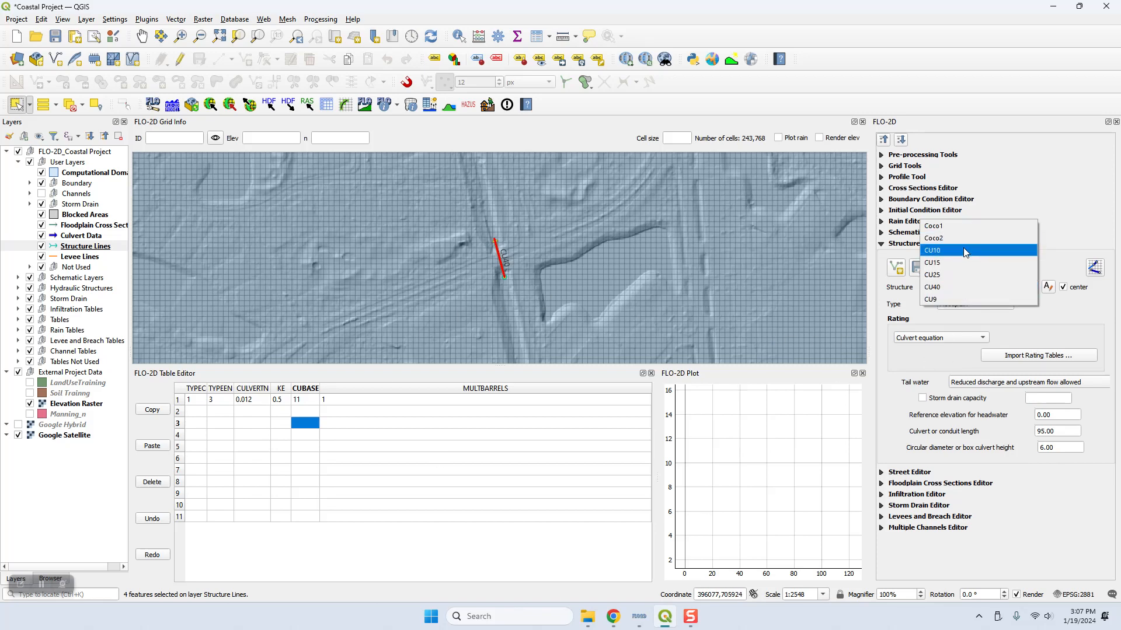
{"action": "left_click", "coordinate": [961, 249]}
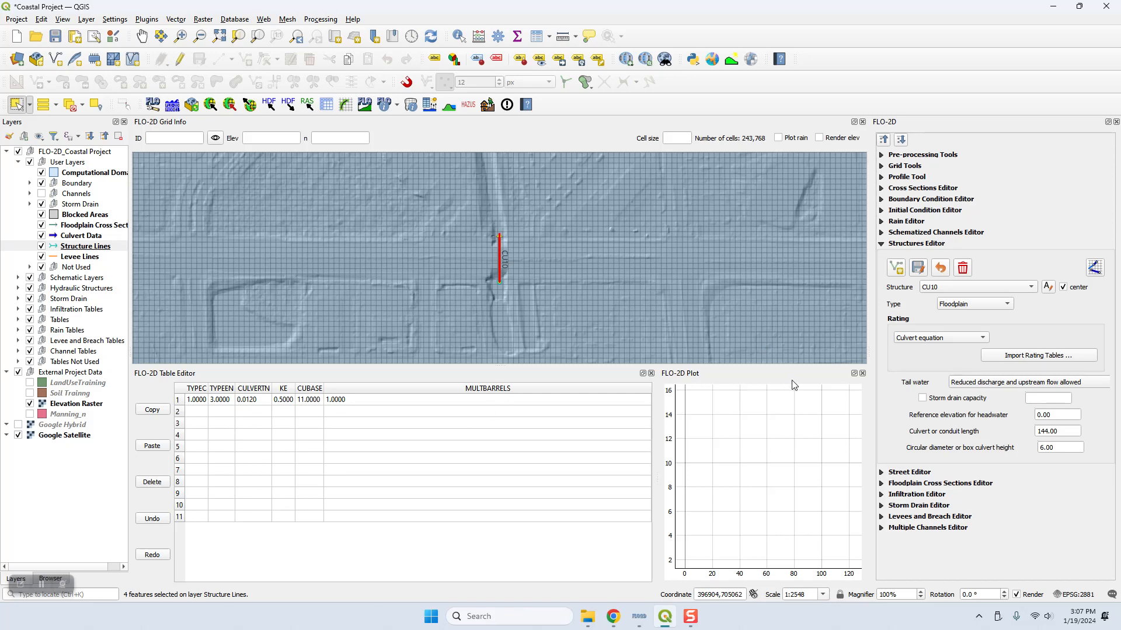
{"action": "key", "text": "Down"}
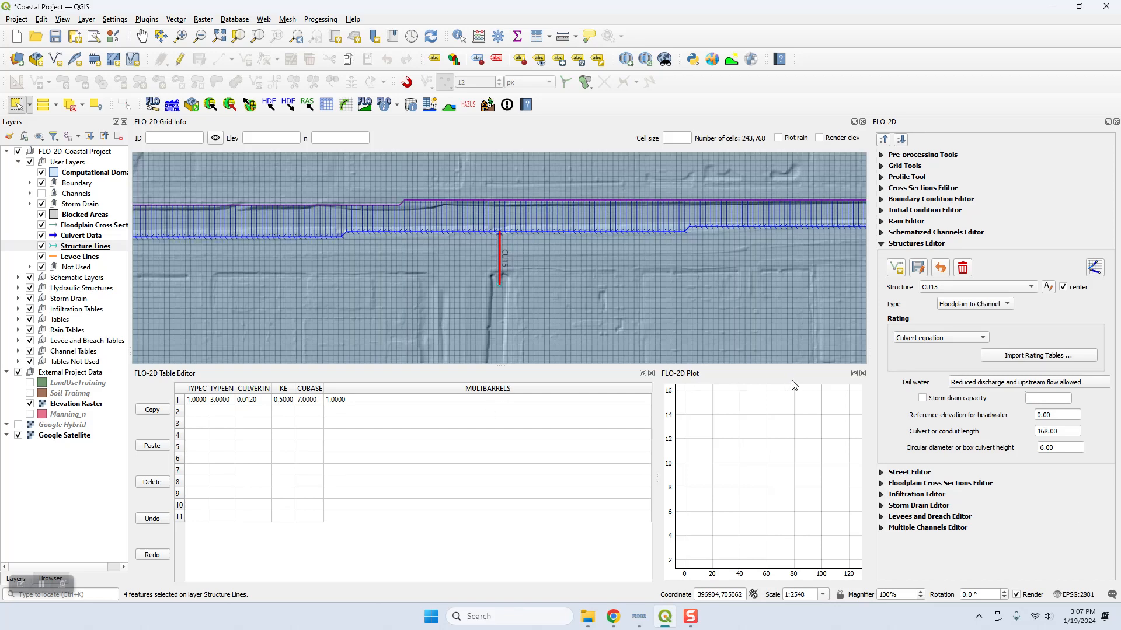
{"action": "key", "text": "Down"}
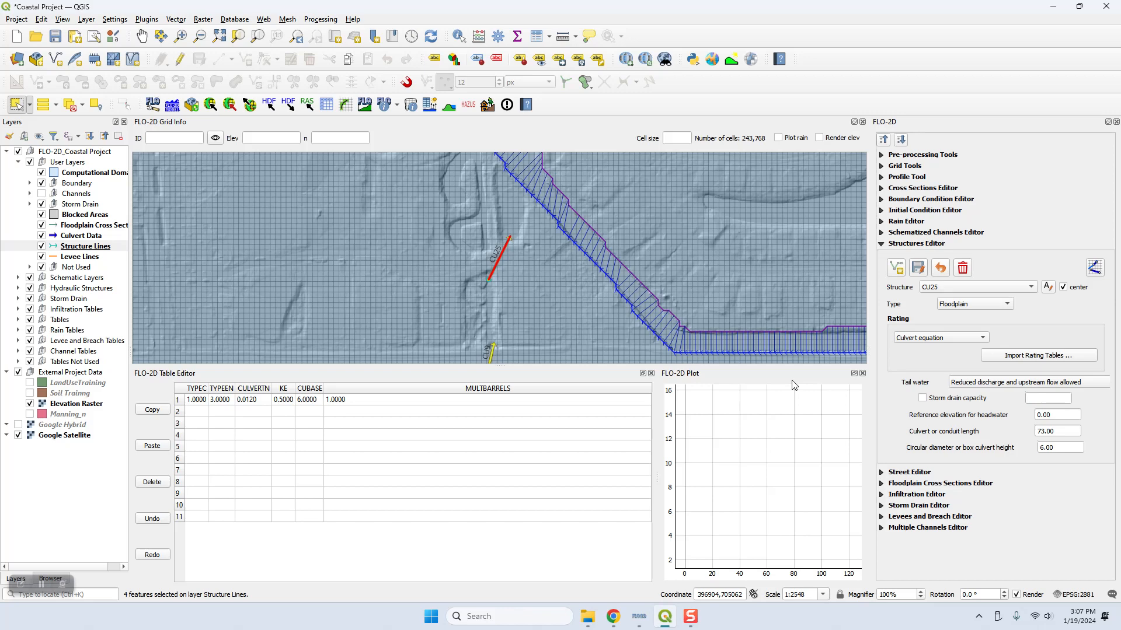
{"action": "key", "text": "Down"}
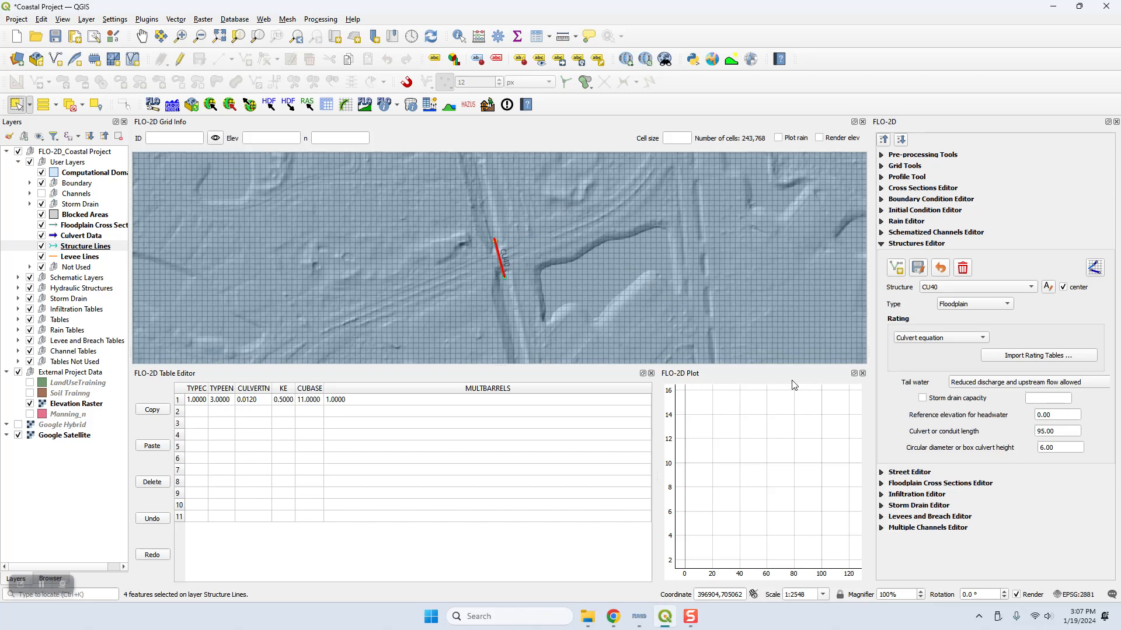
{"action": "key", "text": "Down"}
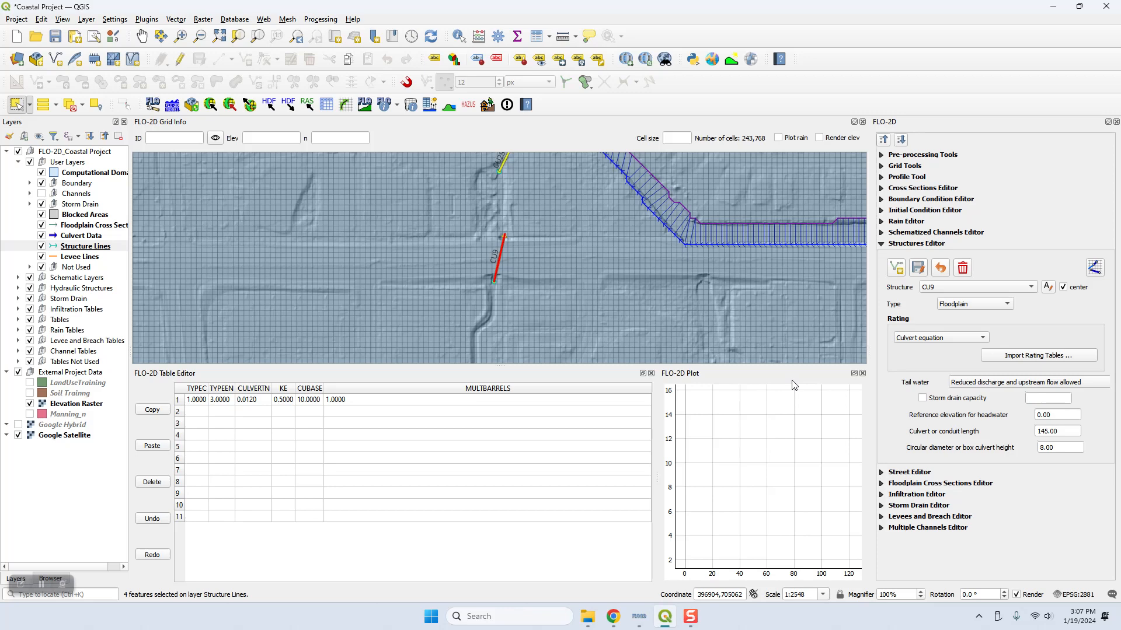
{"action": "left_click", "coordinate": [941, 289]}
{"action": "left_click", "coordinate": [923, 315]}
{"action": "left_click", "coordinate": [952, 288]}
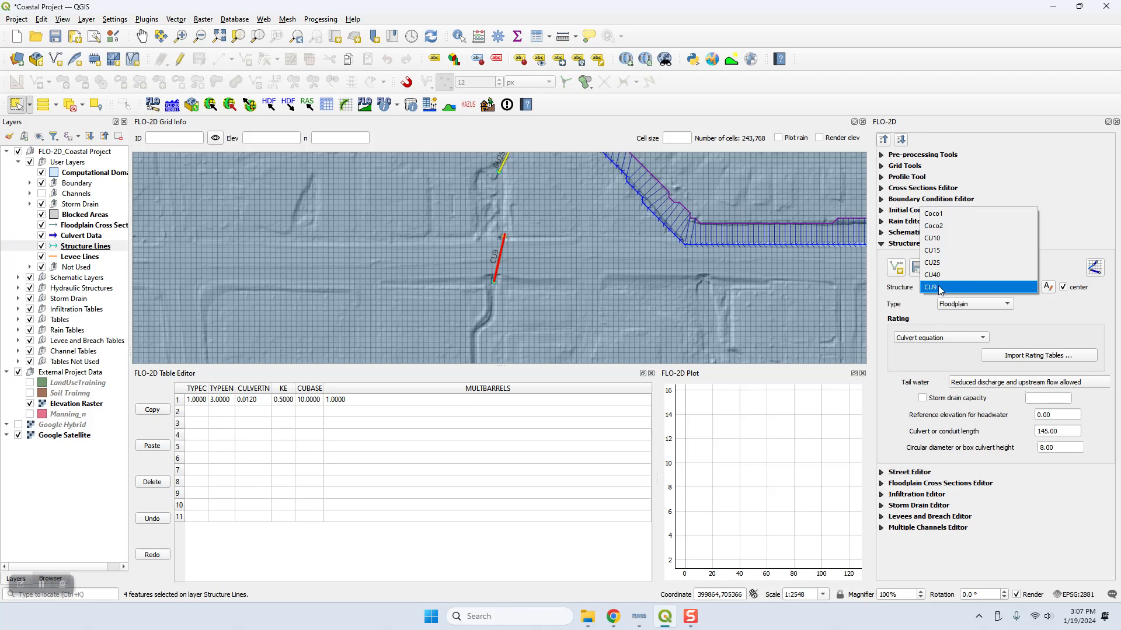
{"action": "left_click", "coordinate": [942, 238]}
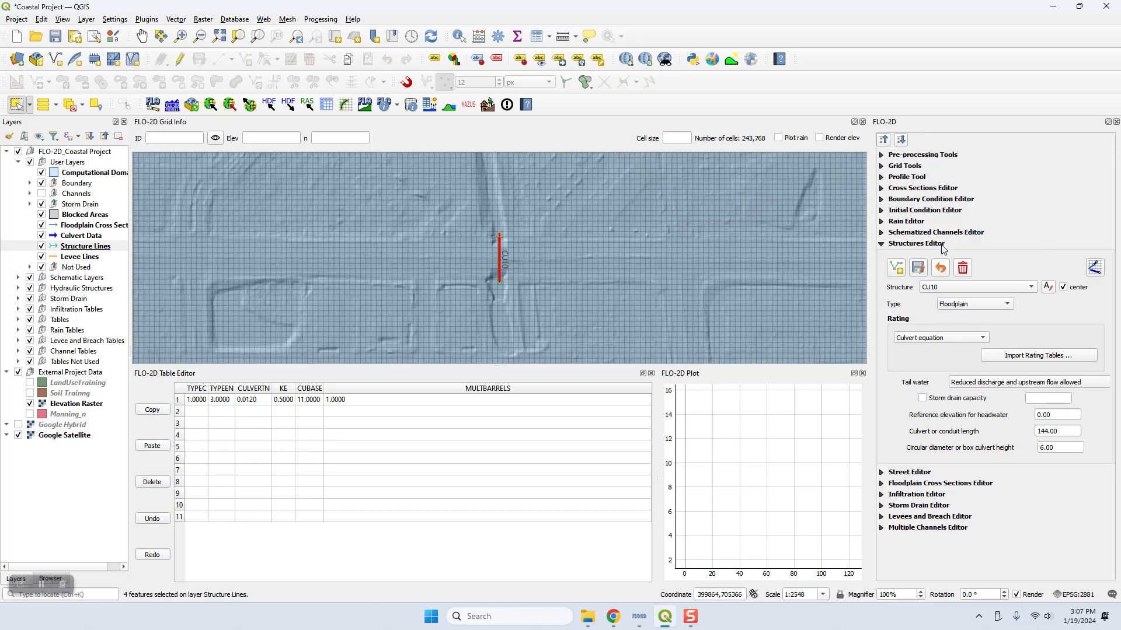
{"action": "key", "text": "Down"}
{"action": "key", "text": "Down"}
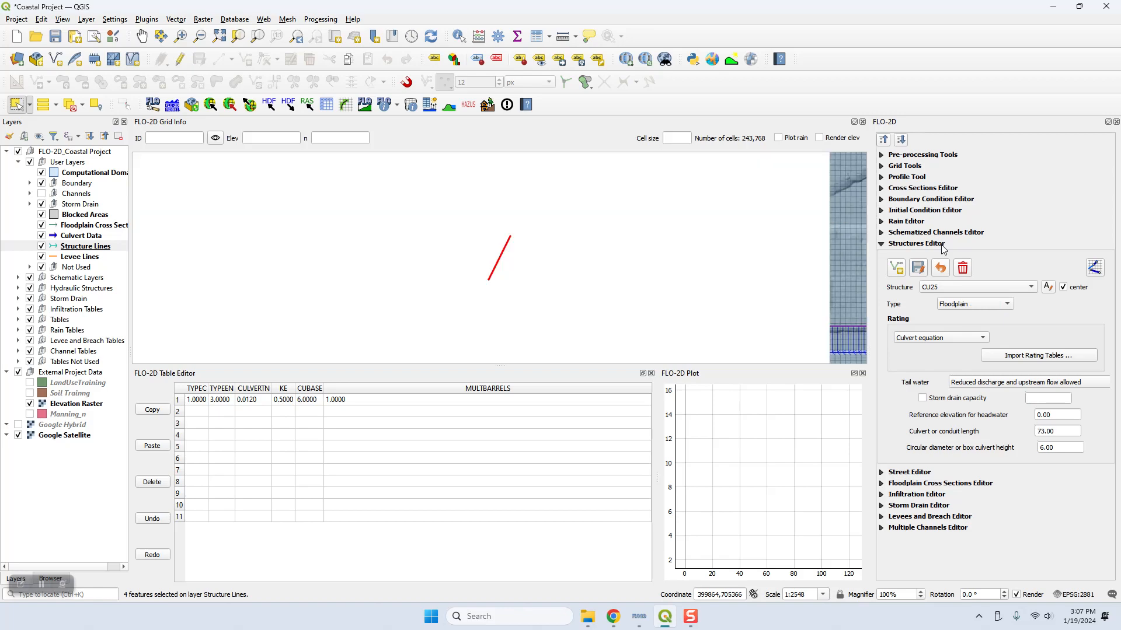
{"action": "key", "text": "Down"}
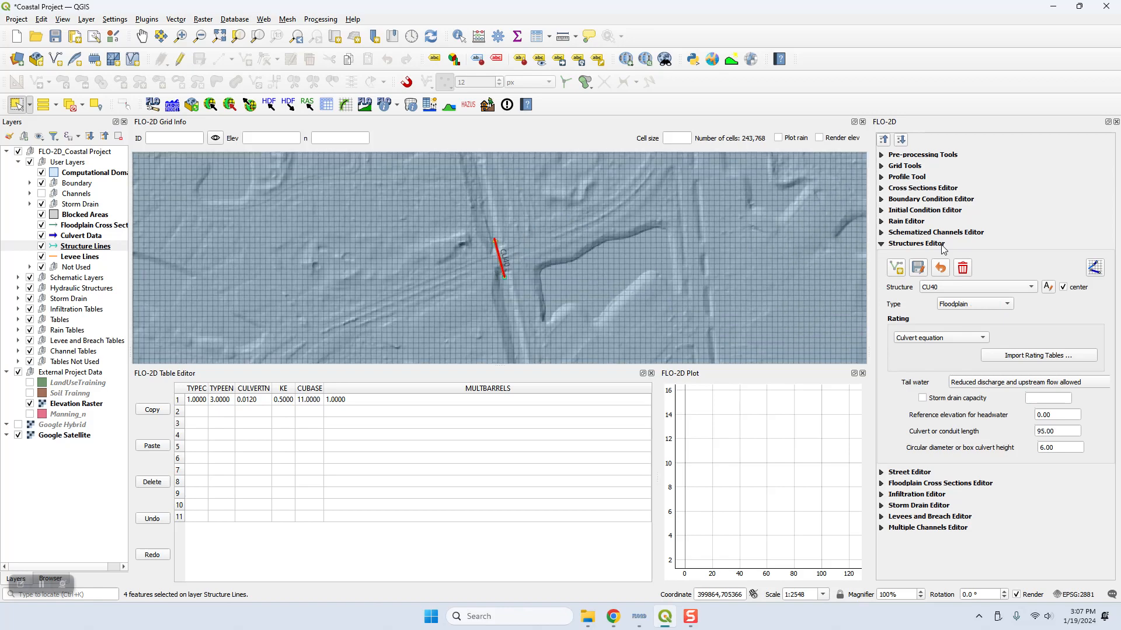
{"action": "key", "text": "Down"}
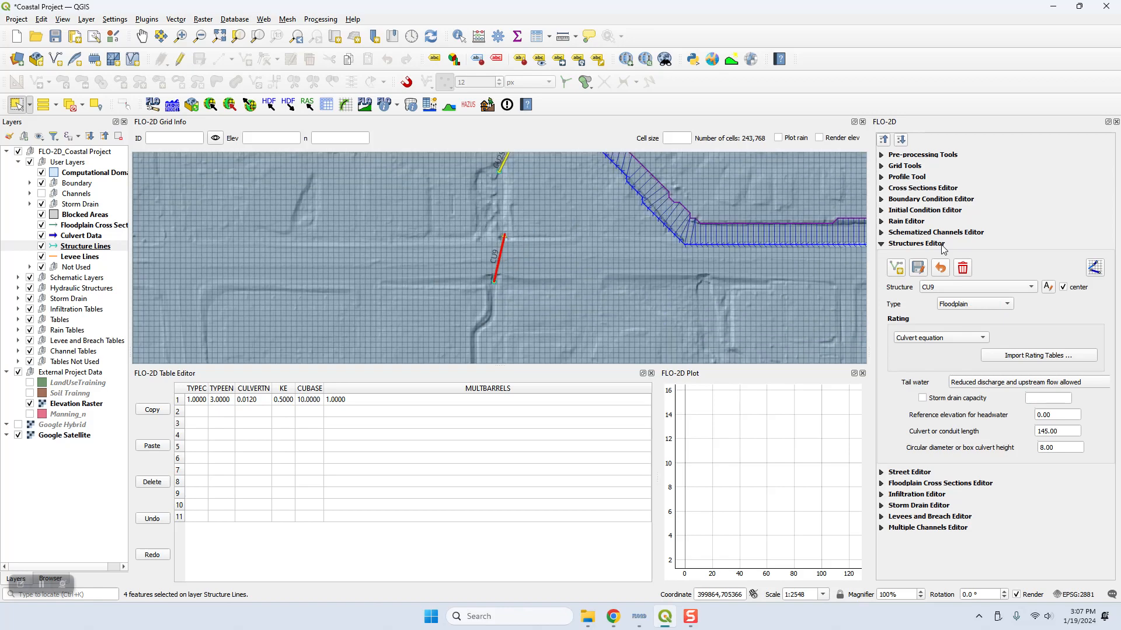
Step: Schematize the hydraulic structures from the Structures Editor
{"action": "left_click", "coordinate": [1095, 268]}
{"action": "left_click", "coordinate": [603, 311]}
Step: Hide the Culvert Data layer, move it into the External Project Data group and save the project
{"action": "left_click", "coordinate": [64, 238]}
{"action": "left_click", "coordinate": [42, 236]}
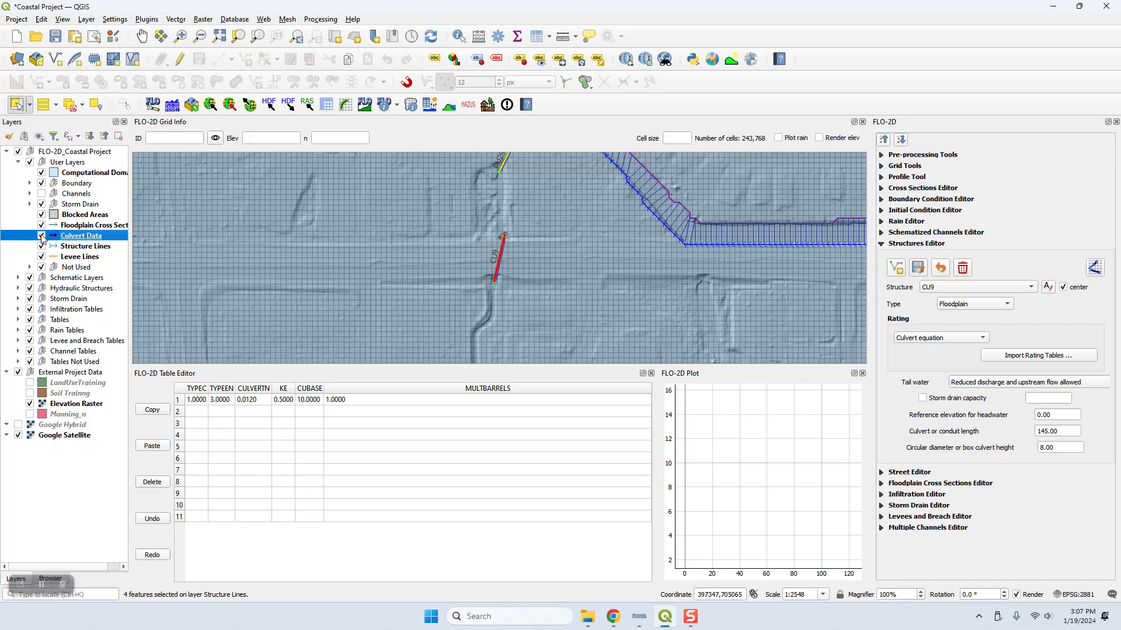
{"action": "left_click_drag", "start_coordinate": [66, 251], "coordinate": [73, 367]}
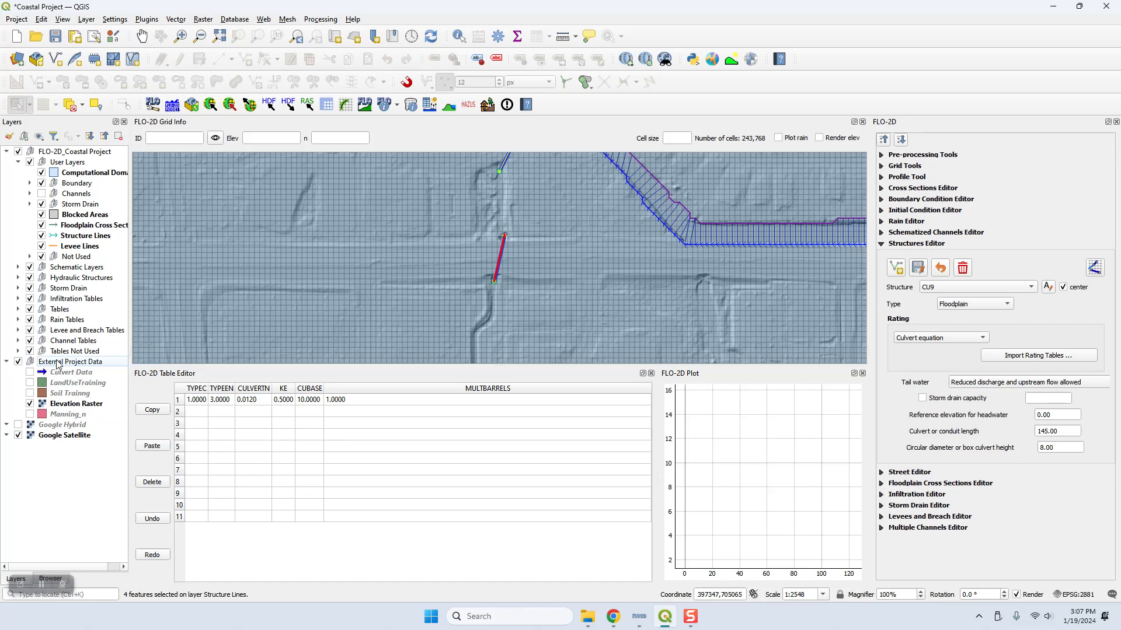
{"action": "left_click", "coordinate": [56, 37]}
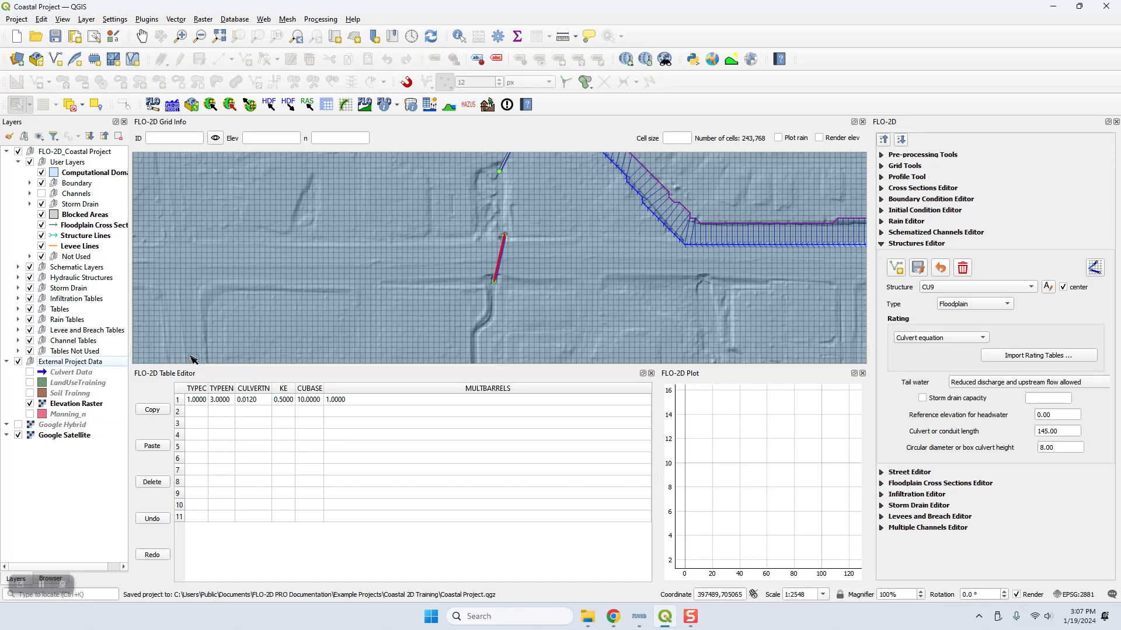
Step: Collapse all the FLO-2D editor sections and clear the Structure Lines feature selection
{"action": "left_click", "coordinate": [883, 139]}
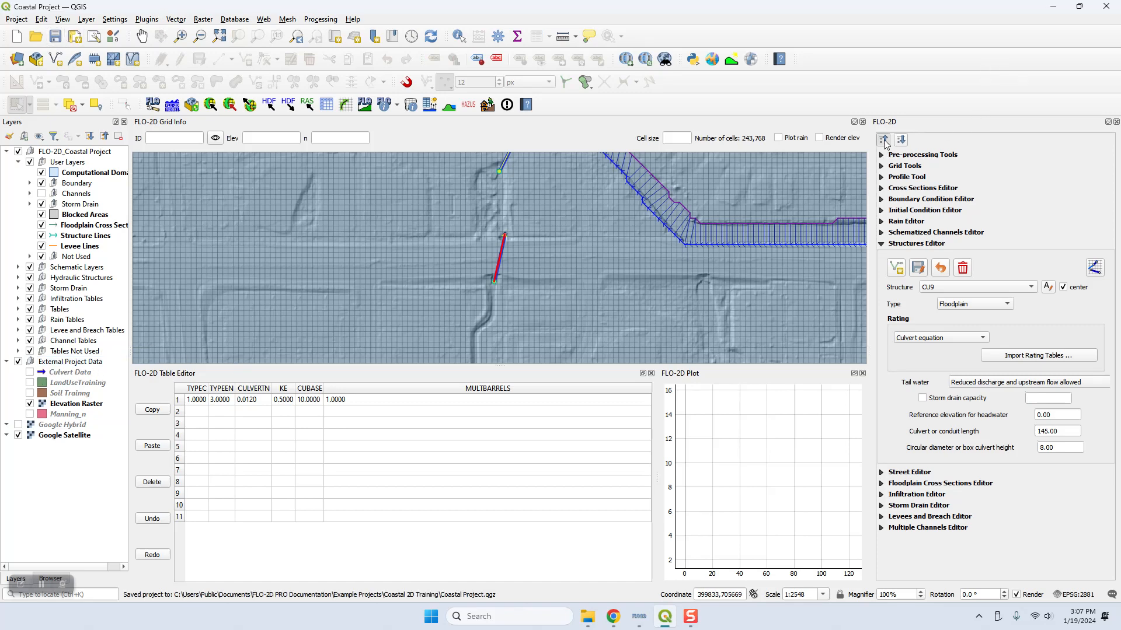
{"action": "scroll", "coordinate": [601, 274], "scroll_direction": "down", "scroll_amount": 3}
{"action": "scroll", "coordinate": [623, 268], "scroll_direction": "down", "scroll_amount": 3}
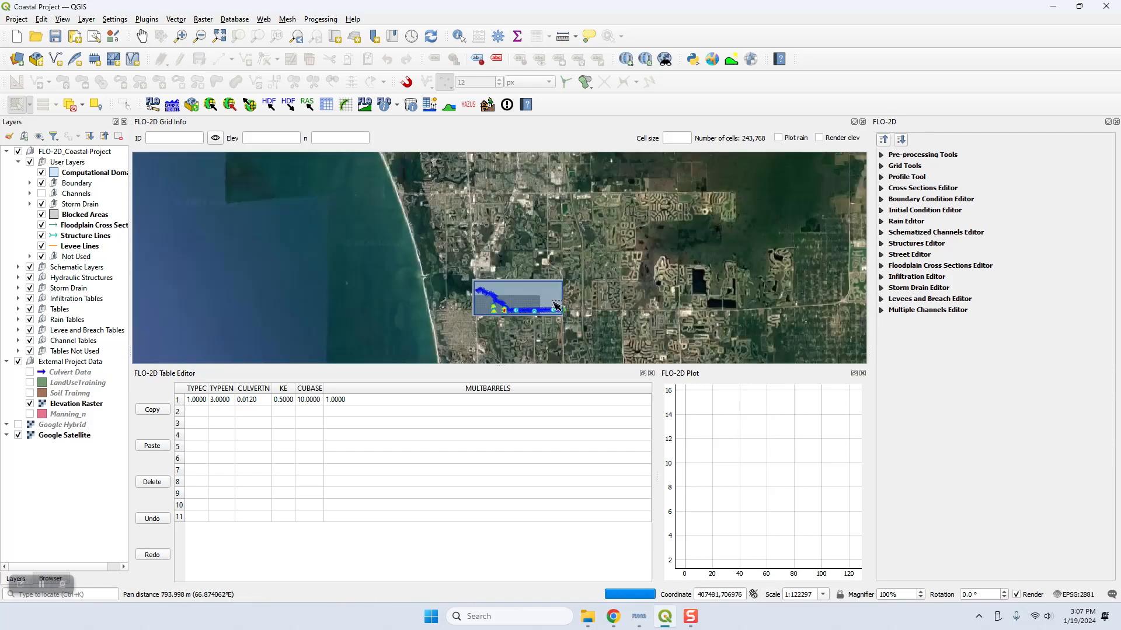
{"action": "left_click", "coordinate": [70, 109]}
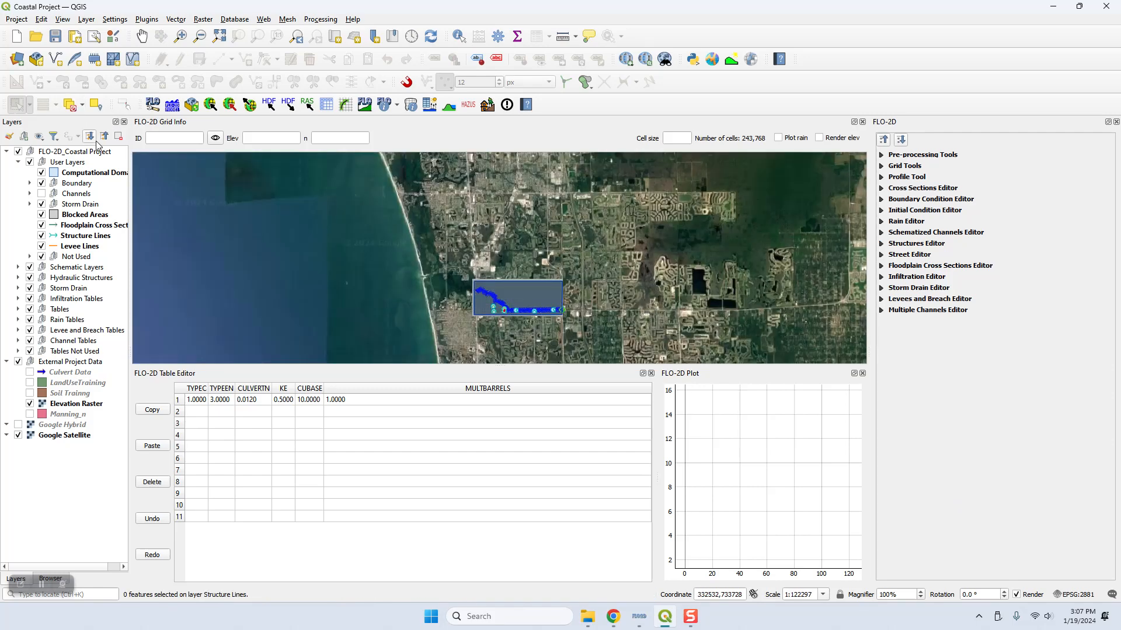
{"action": "scroll", "coordinate": [533, 313], "scroll_direction": "up", "scroll_amount": 2}
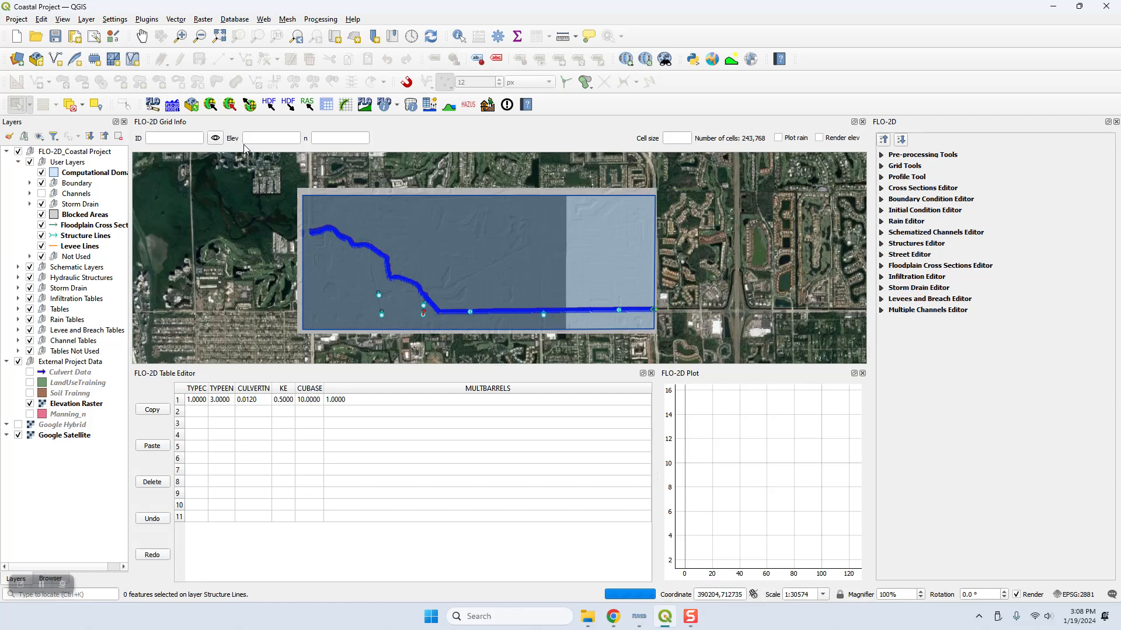
Step: Export the FLO-2D model files to the Culvert Test folder inside Project Export Folder, with all preselected components included
{"action": "left_click", "coordinate": [250, 106]}
{"action": "double_click", "coordinate": [65, 146]}
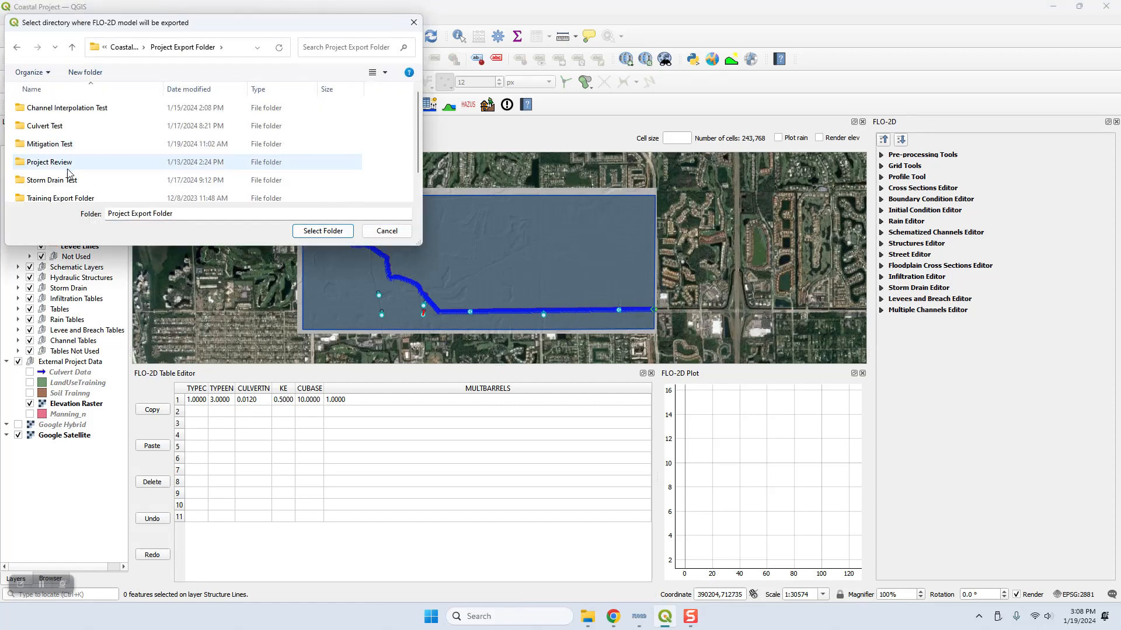
{"action": "left_click", "coordinate": [52, 127]}
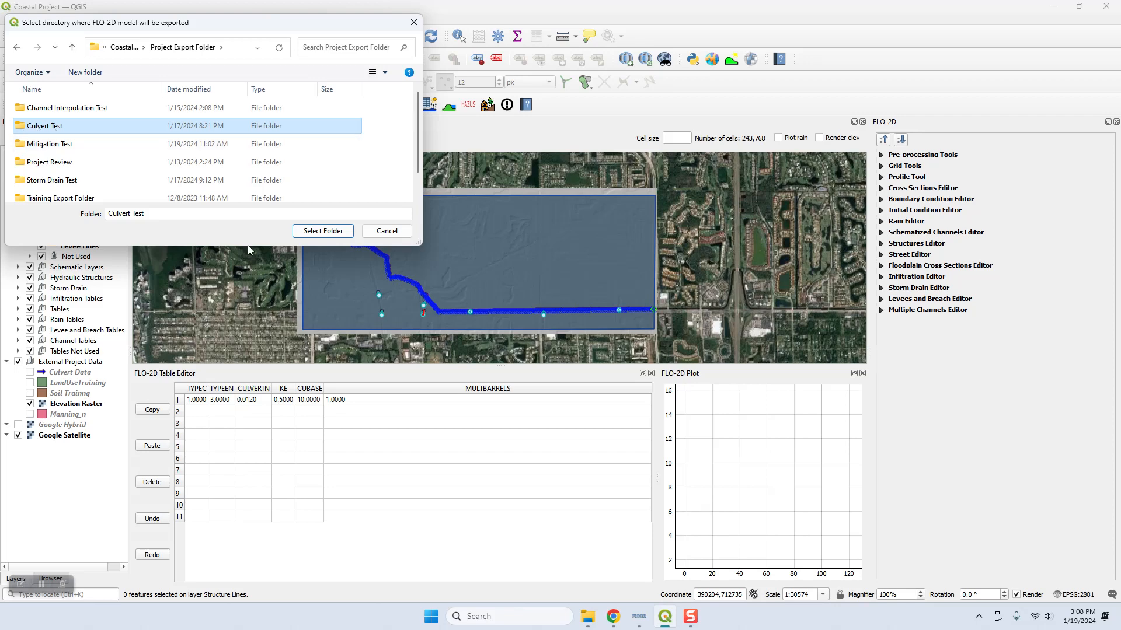
{"action": "left_click", "coordinate": [321, 231]}
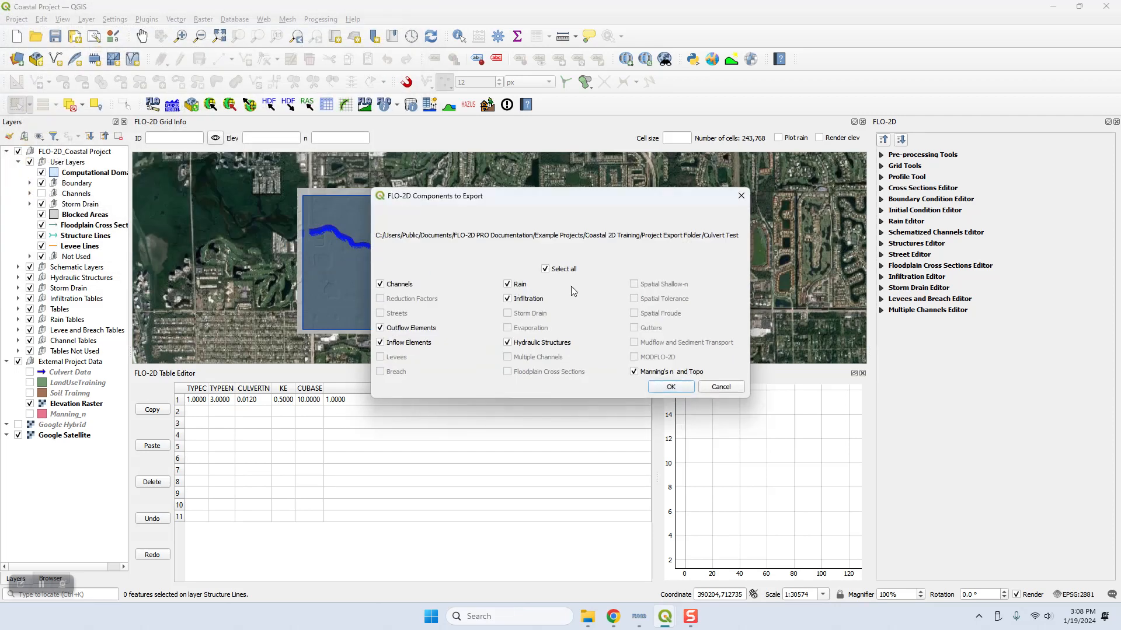
{"action": "left_click", "coordinate": [670, 387]}
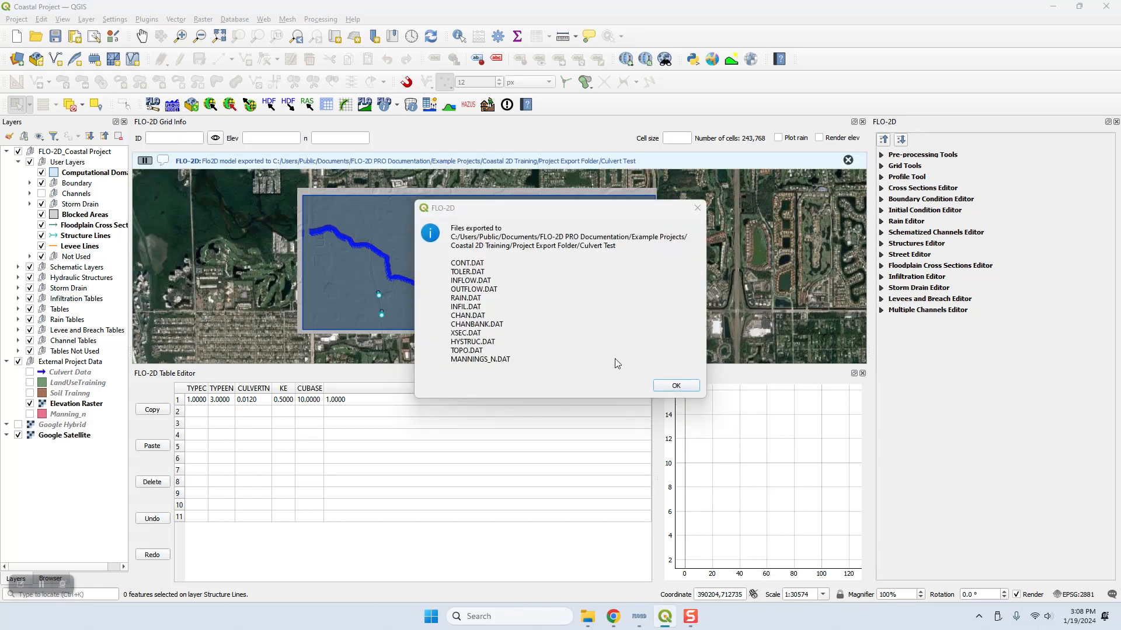
{"action": "left_click", "coordinate": [695, 388]}
Step: Run the FLO-2D Pro simulation on the exported Culvert Test data
{"action": "left_click", "coordinate": [172, 104]}
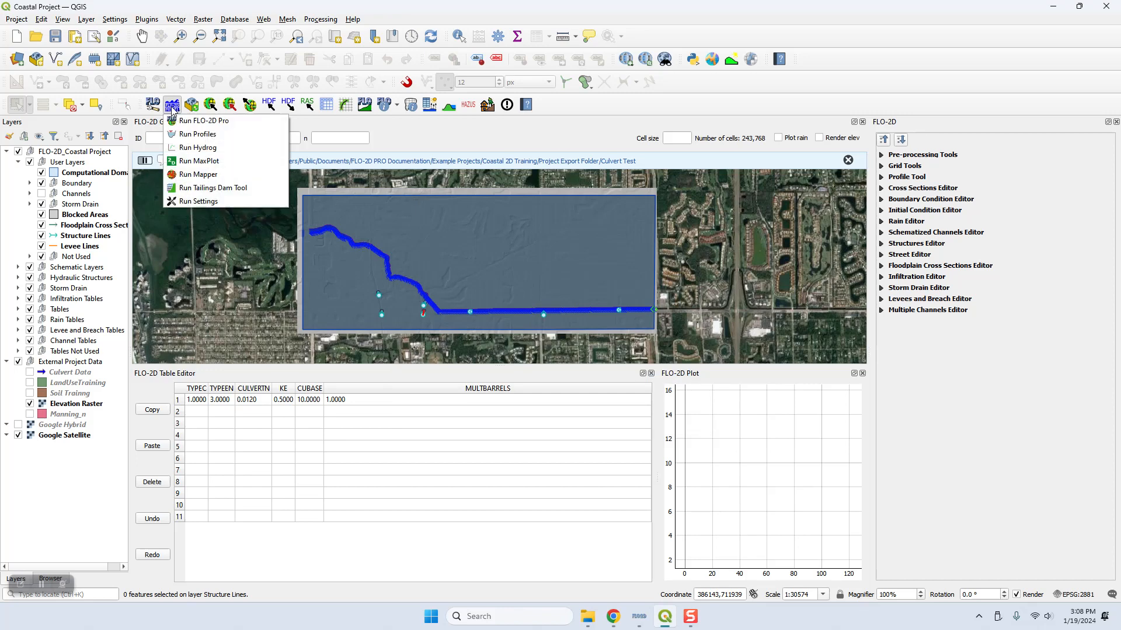
{"action": "left_click", "coordinate": [195, 121]}
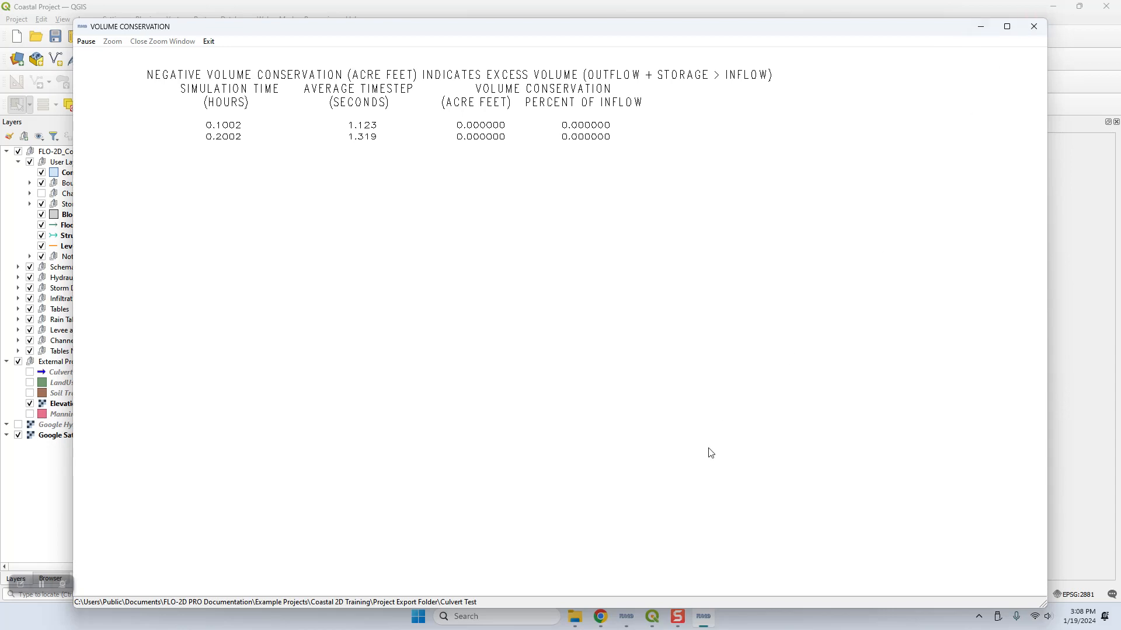
Step: Return to QGIS from the simulation window, save the Coastal Project and close QGIS
{"action": "left_click", "coordinate": [1080, 70]}
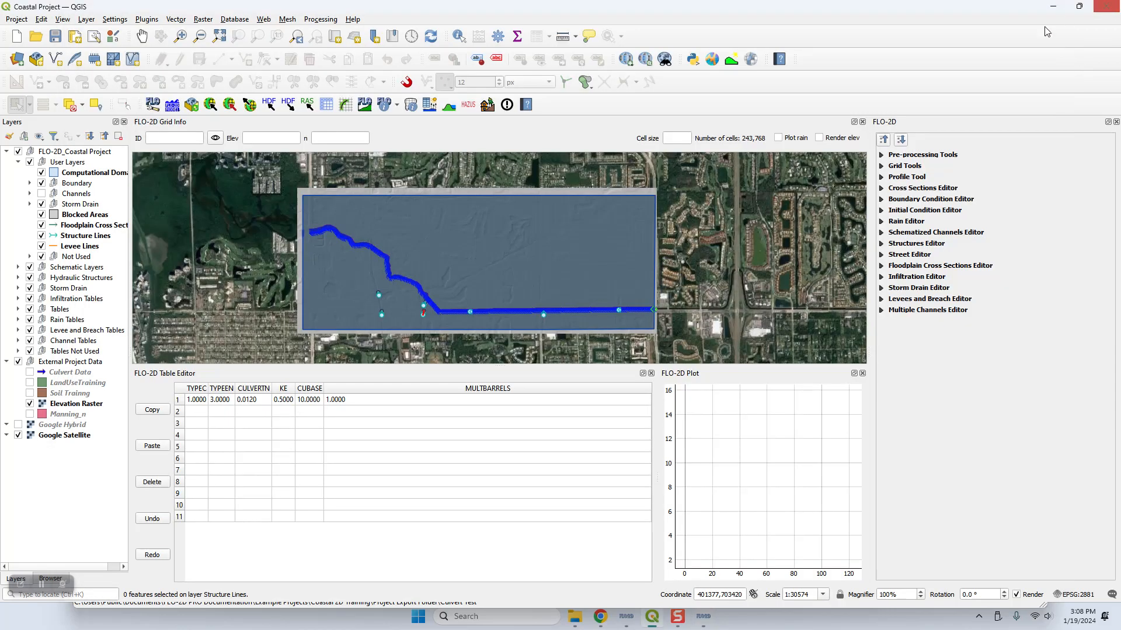
{"action": "key", "text": "ctrl+s"}
{"action": "left_click", "coordinate": [1096, 12]}
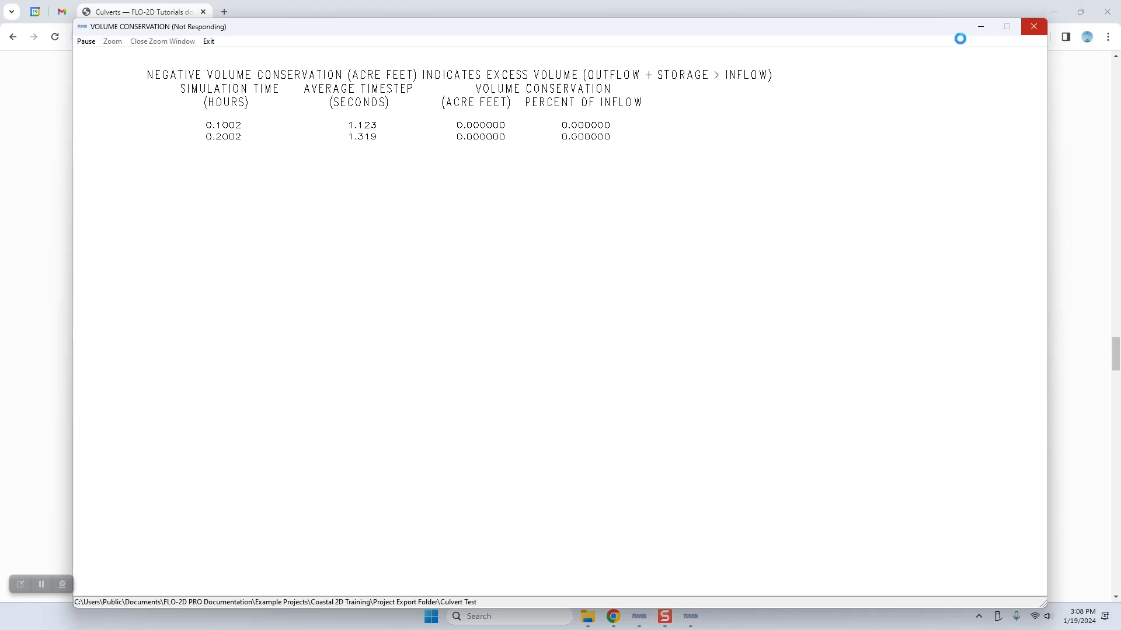
Step: Minimize the simulation window and go to the Coastal 2D Training folder in File Explorer
{"action": "left_click", "coordinate": [980, 28]}
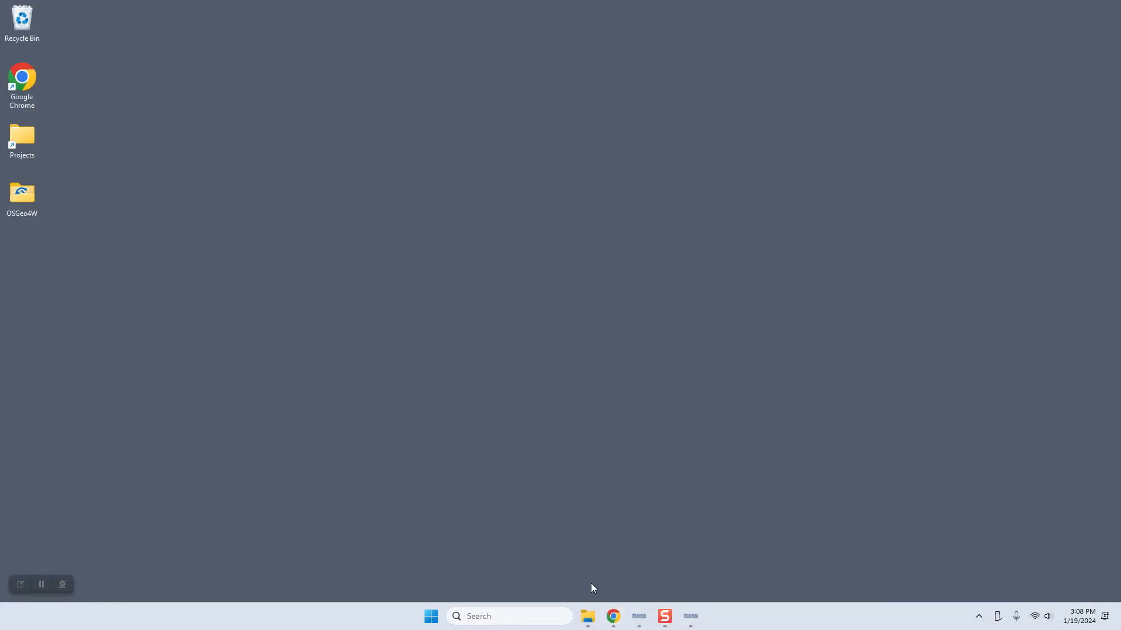
{"action": "left_click", "coordinate": [588, 616]}
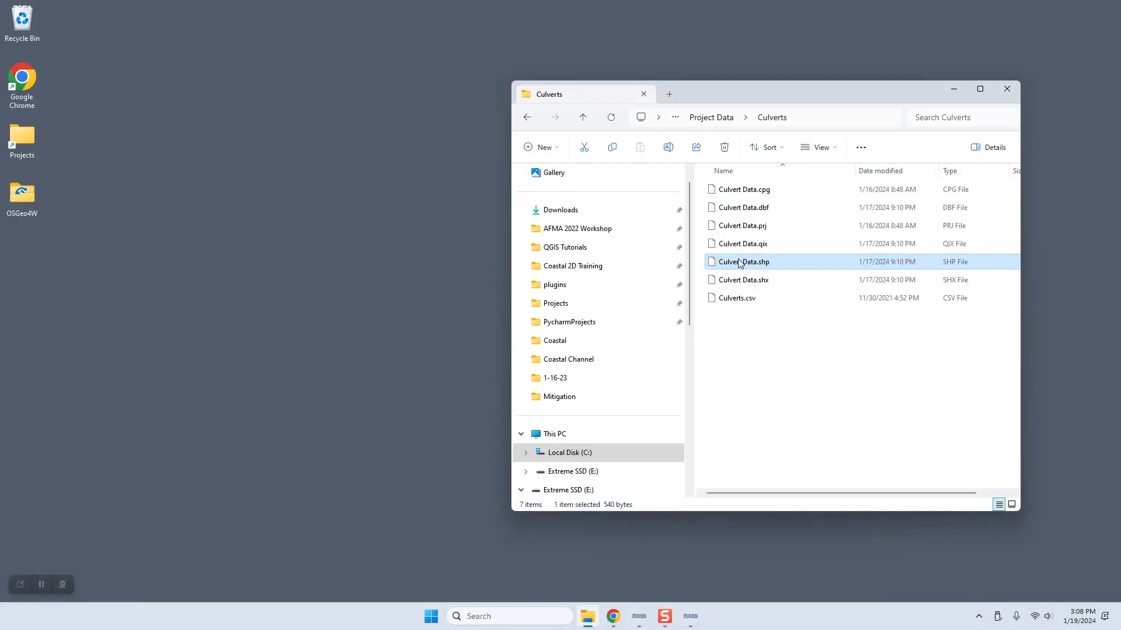
{"action": "left_click", "coordinate": [583, 118]}
{"action": "left_click", "coordinate": [583, 118]}
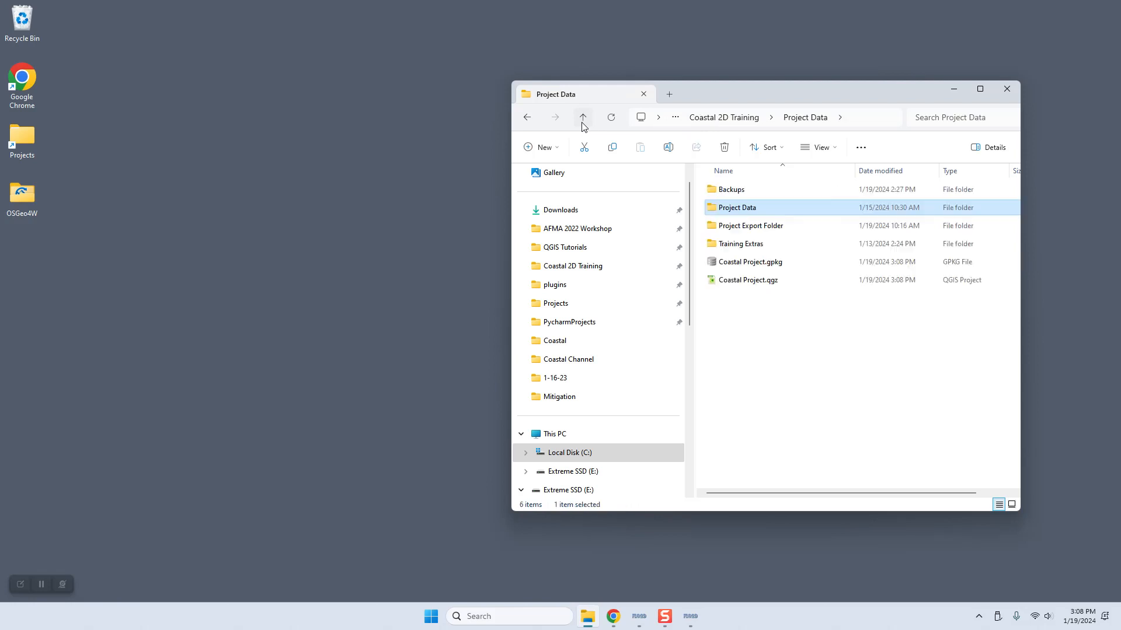
Step: Compress Coastal Project.gpkg and Coastal Project.qgz into Coastal 2D Training.zip with 7-Zip, and close the simulation summary
{"action": "left_click_drag", "start_coordinate": [754, 328], "coordinate": [734, 274]}
{"action": "right_click", "coordinate": [729, 284]}
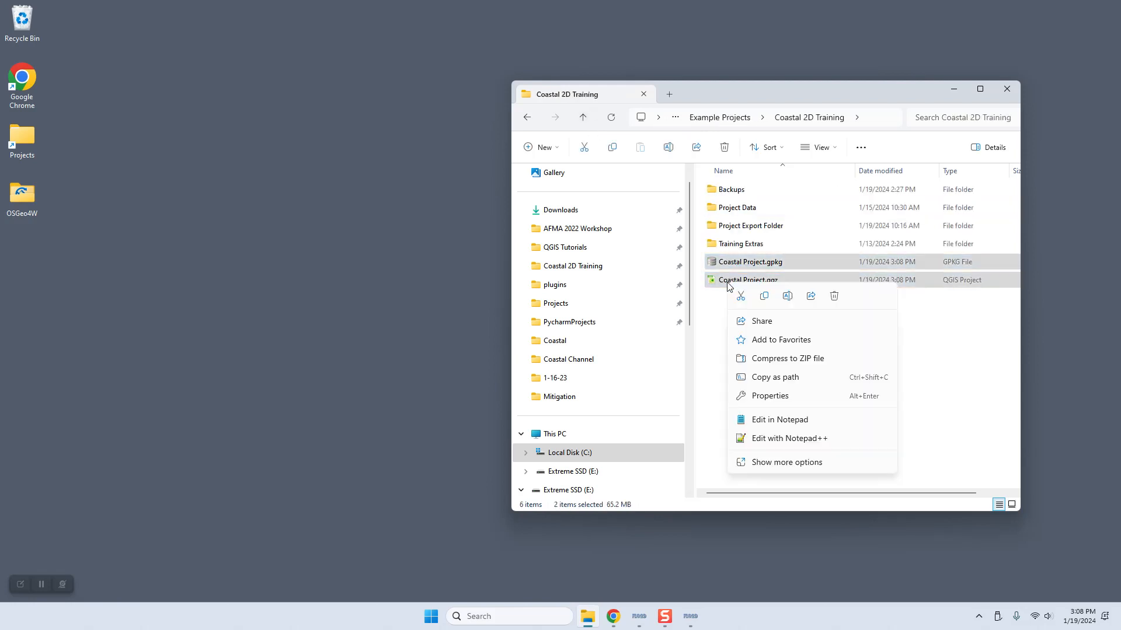
{"action": "left_click", "coordinate": [777, 463]}
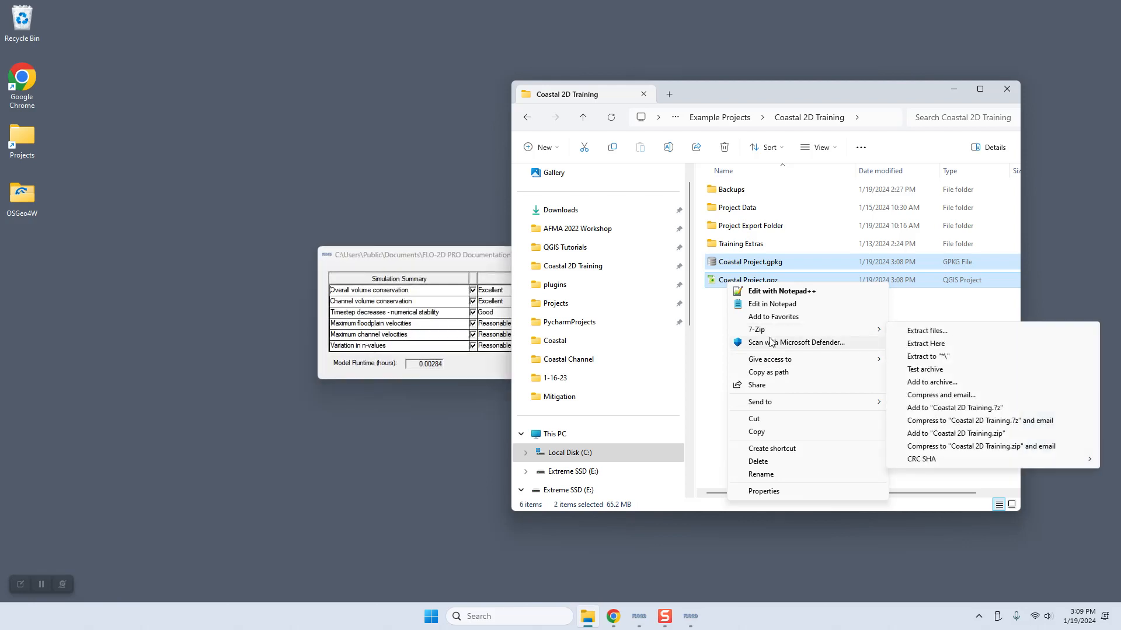
{"action": "mouse_move", "coordinate": [768, 331]}
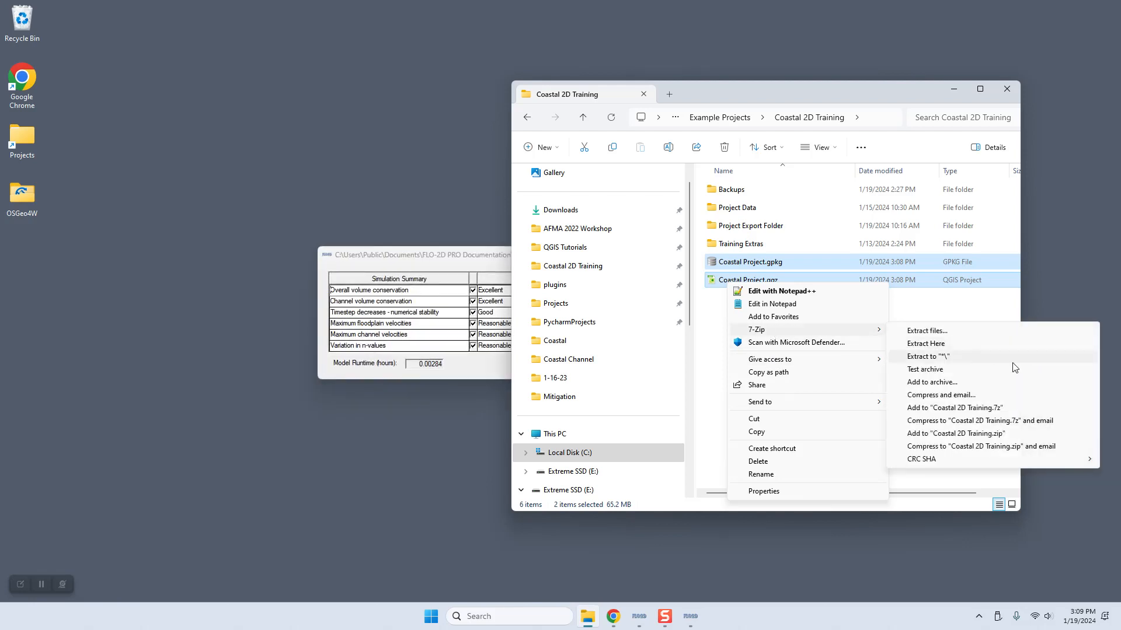
{"action": "left_click", "coordinate": [949, 436]}
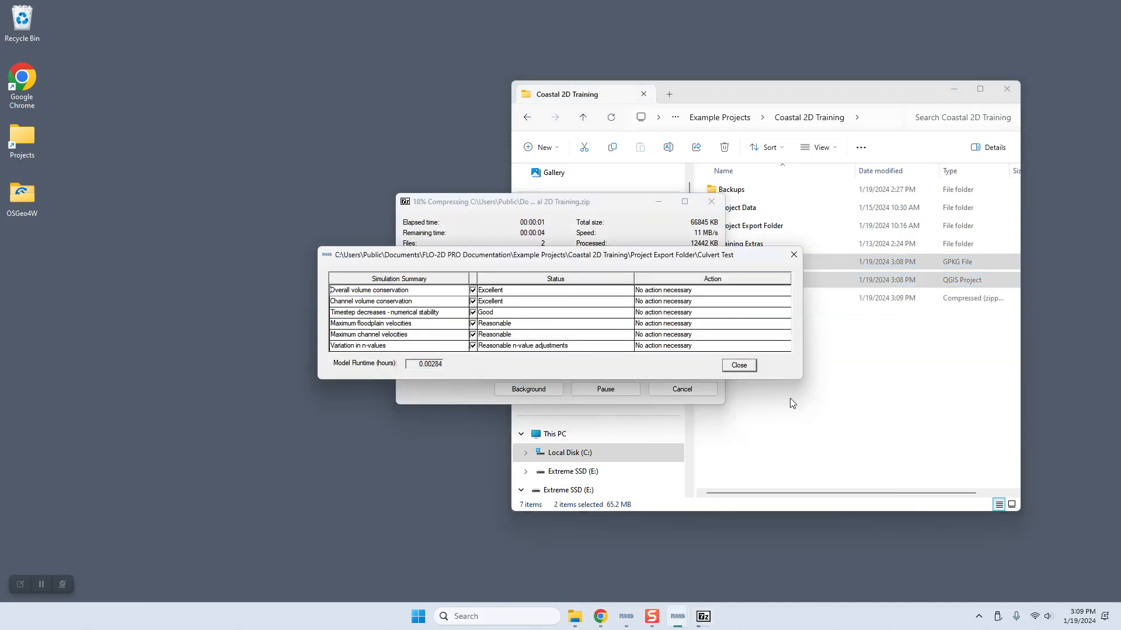
{"action": "left_click", "coordinate": [739, 364]}
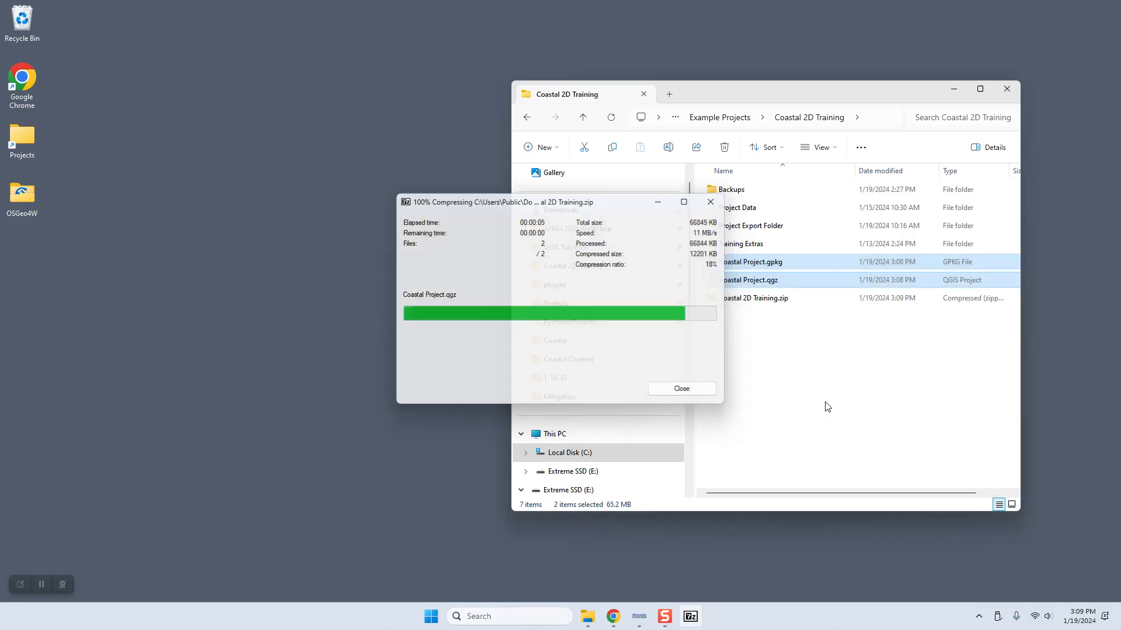
Step: Rename the Coastal 2D Training.zip archive as Culvert Complete.zip and move it into the Backups folder
{"action": "left_click", "coordinate": [745, 299]}
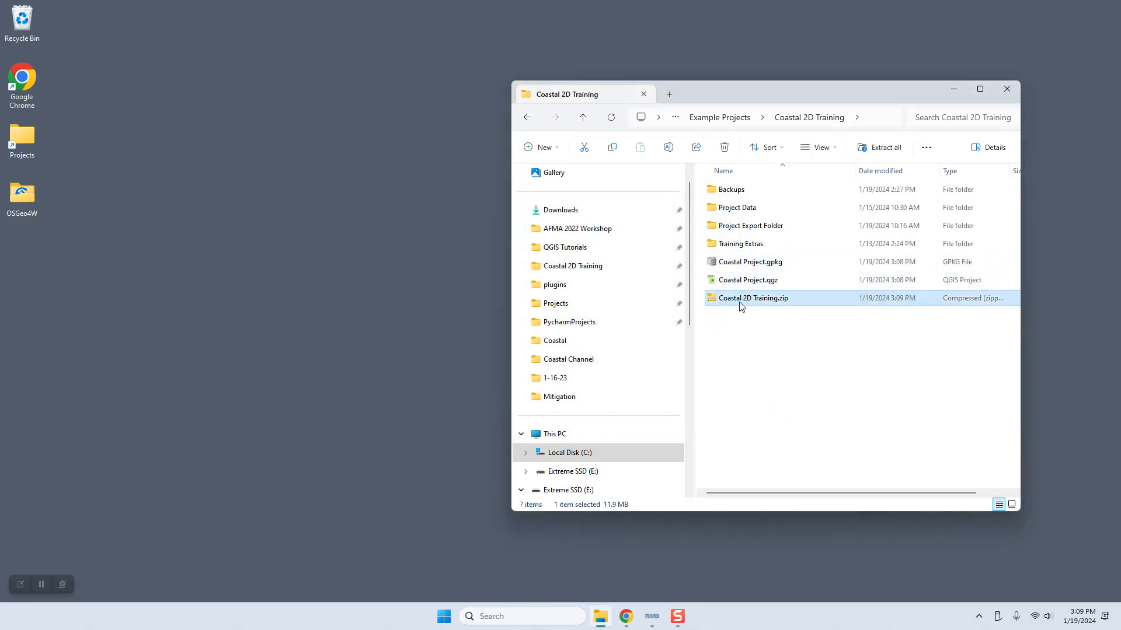
{"action": "key", "text": "F2"}
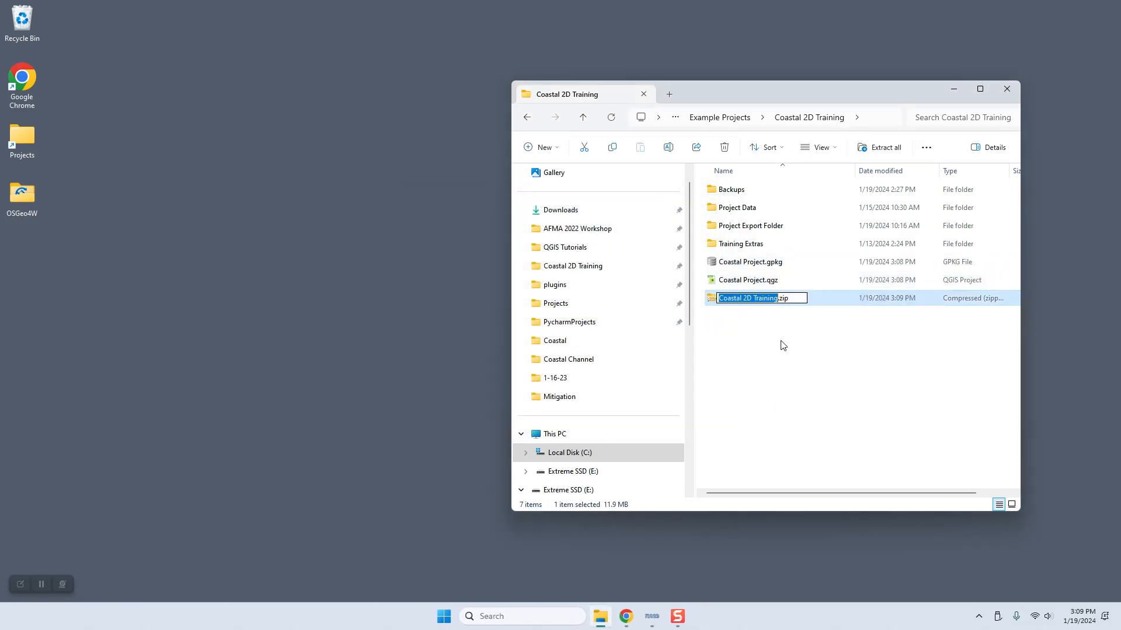
{"action": "type", "text": "Culvert Complete"}
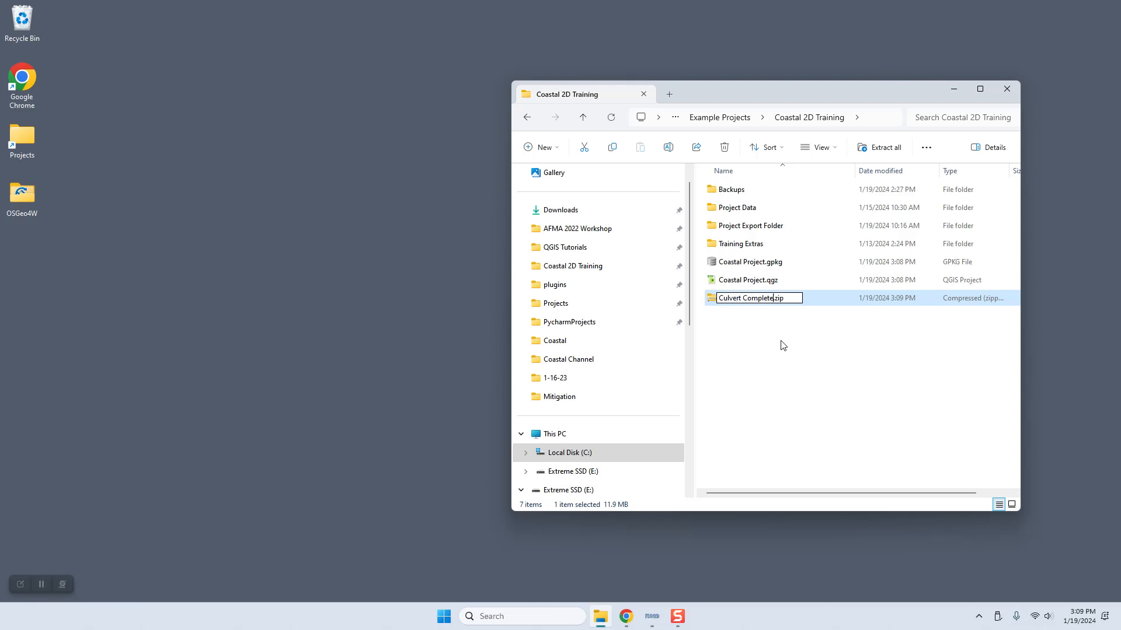
{"action": "key", "text": "Return"}
{"action": "left_click_drag", "start_coordinate": [735, 298], "coordinate": [761, 197]}
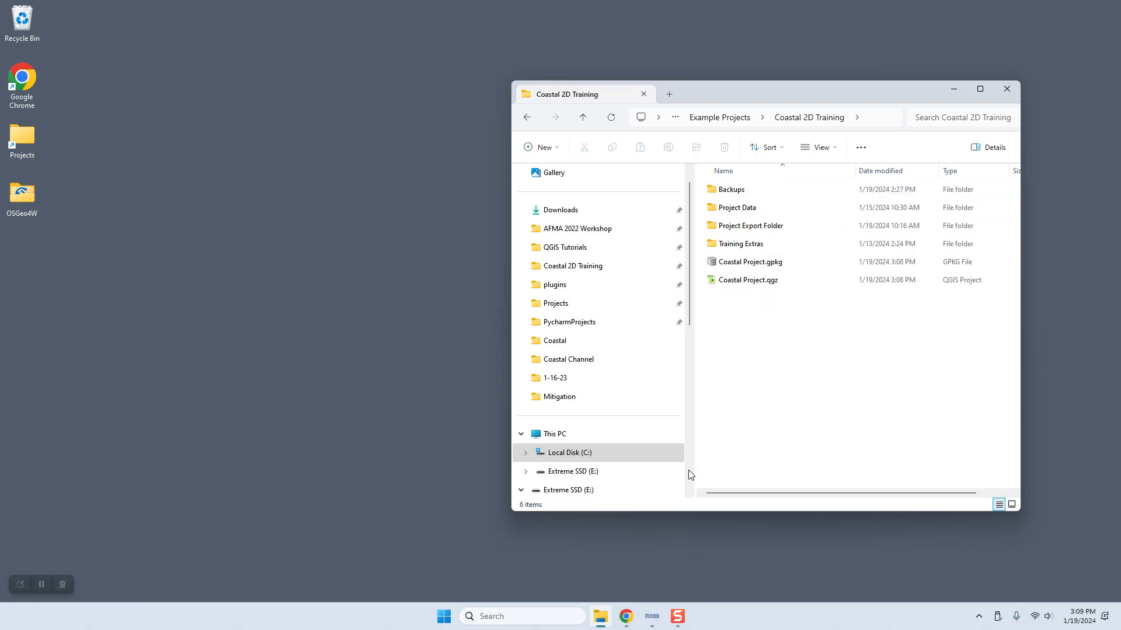
Step: Switch to Chrome, open the Storm Drain - Shapefile Development lesson of the Coastal Flooding Tutorial, and minimize the browser
{"action": "left_click", "coordinate": [626, 616]}
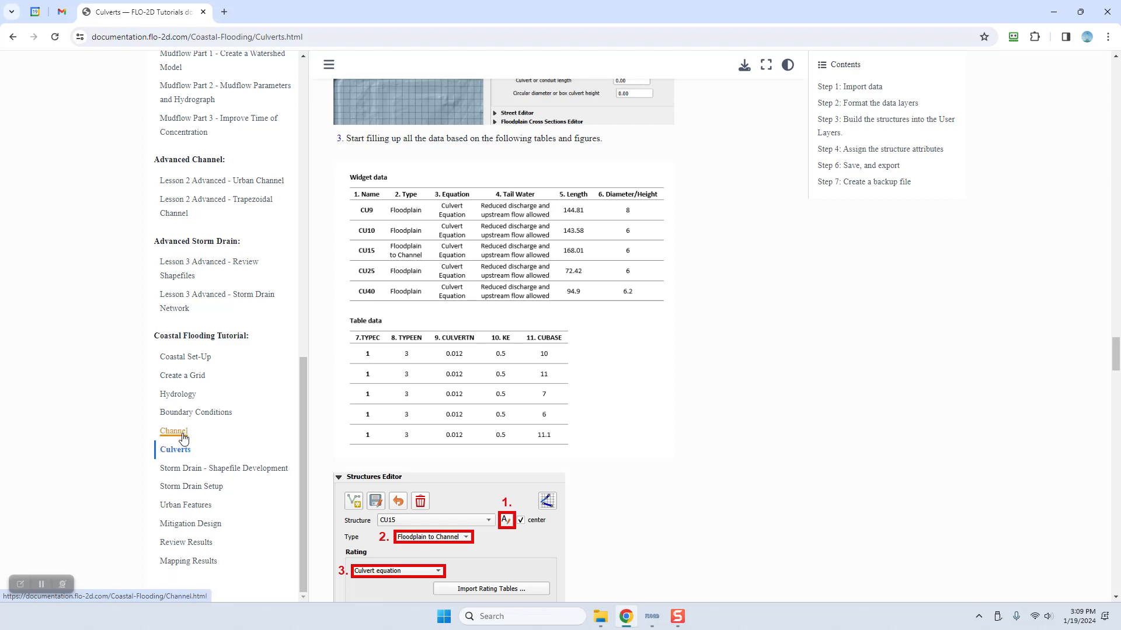
{"action": "left_click", "coordinate": [225, 469]}
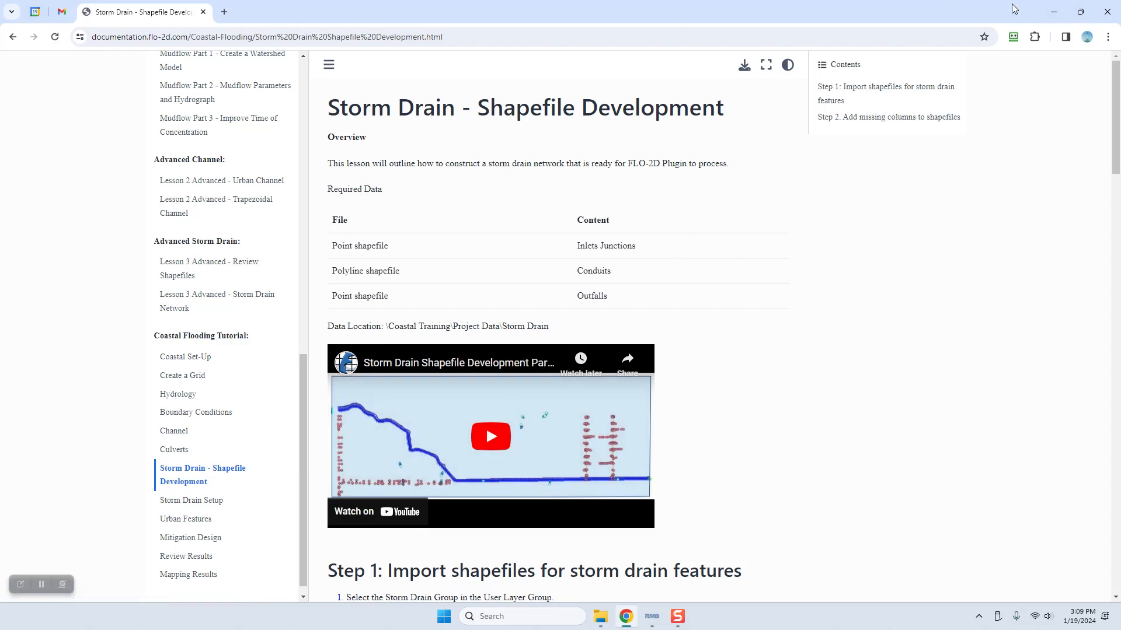
{"action": "left_click", "coordinate": [1053, 11]}
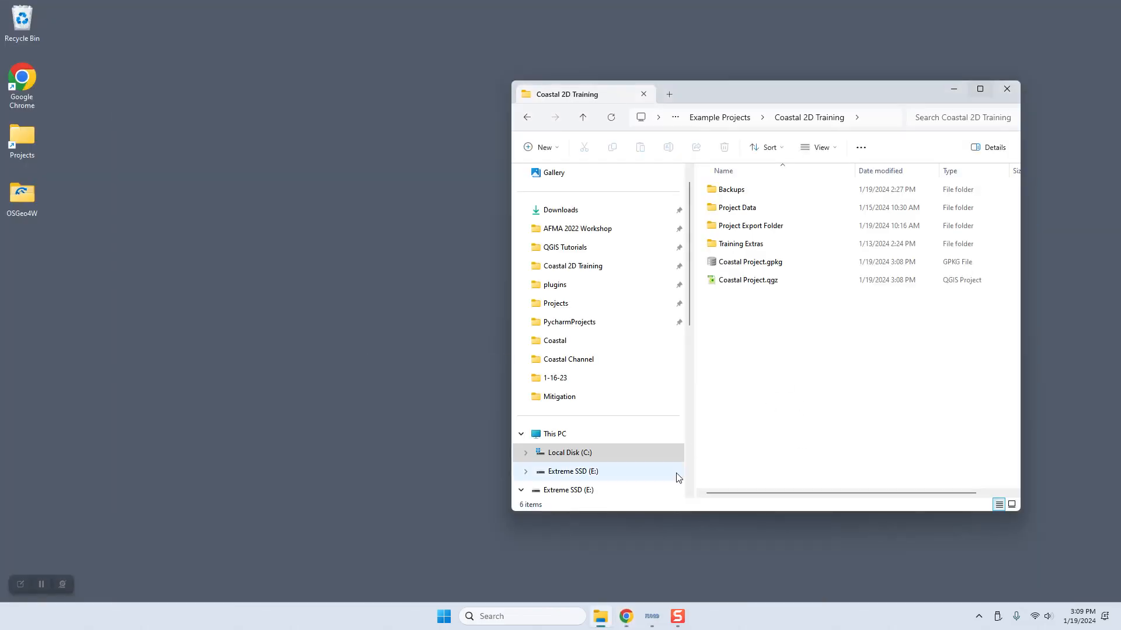
{"action": "left_click", "coordinate": [676, 620]}
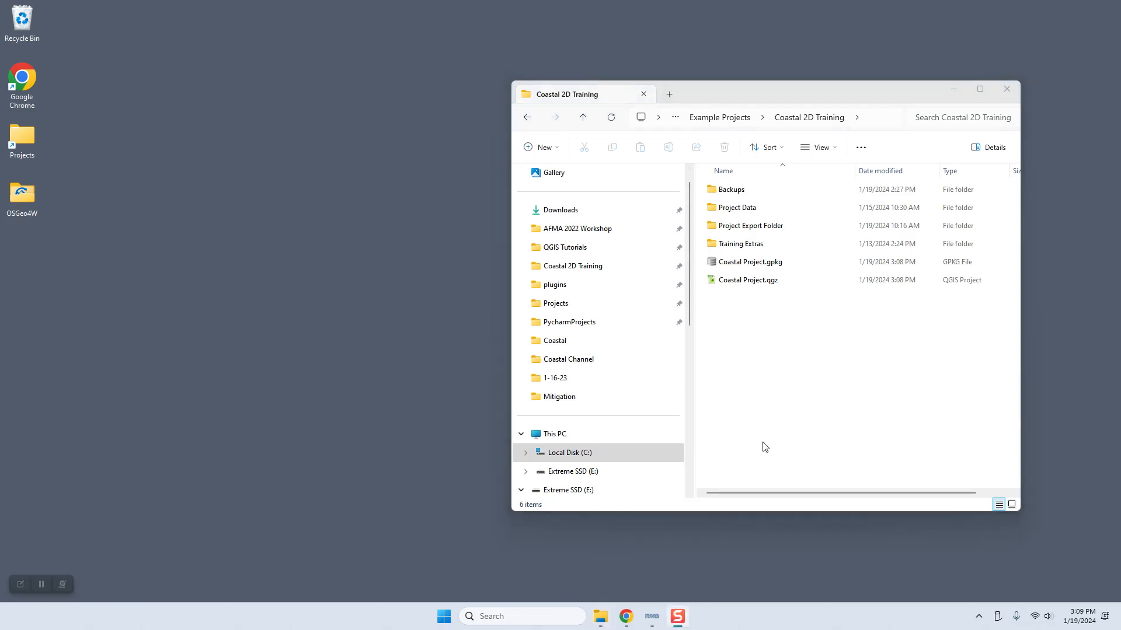